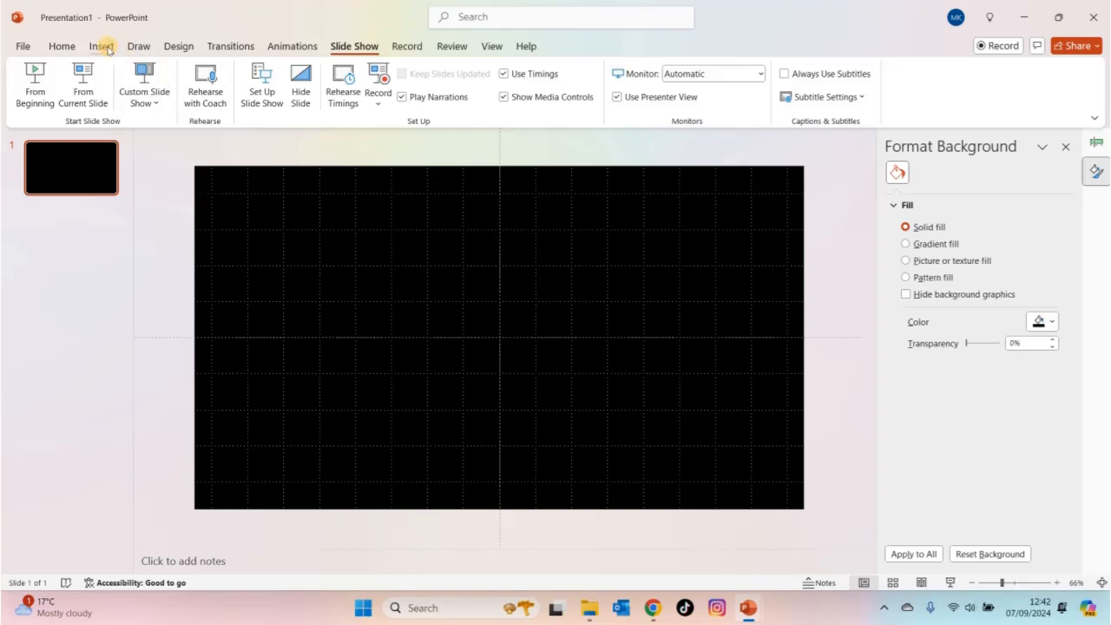
- Draw a four-point star about 5.72 cm high and 4.6 cm wide in the upper-left area of the slide
{"action": "left_click", "coordinate": [102, 47]}
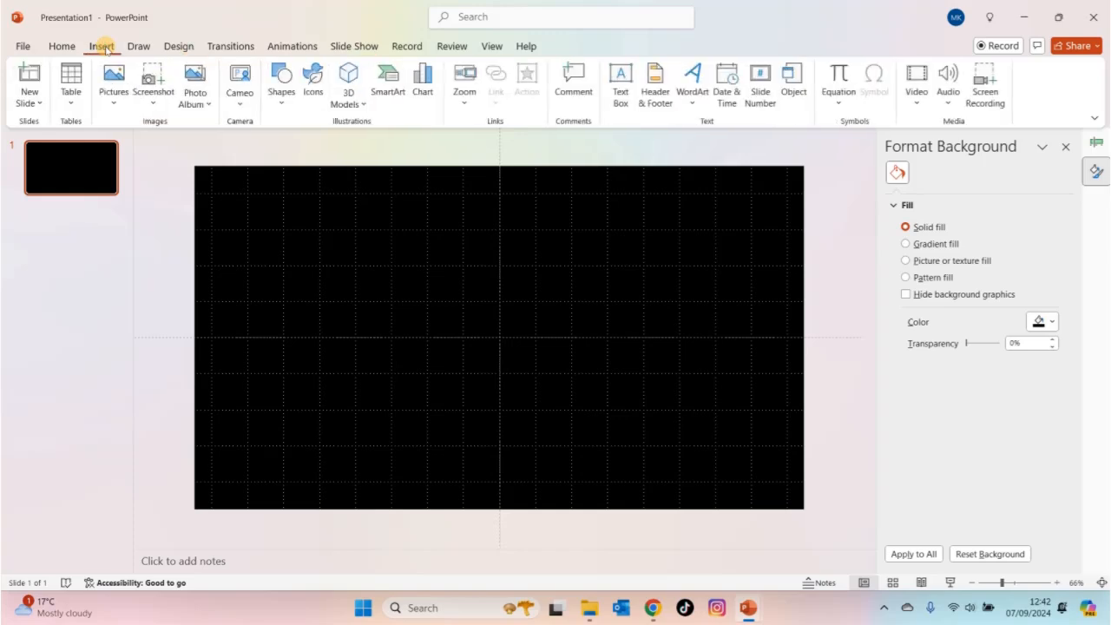
{"action": "left_click", "coordinate": [282, 105]}
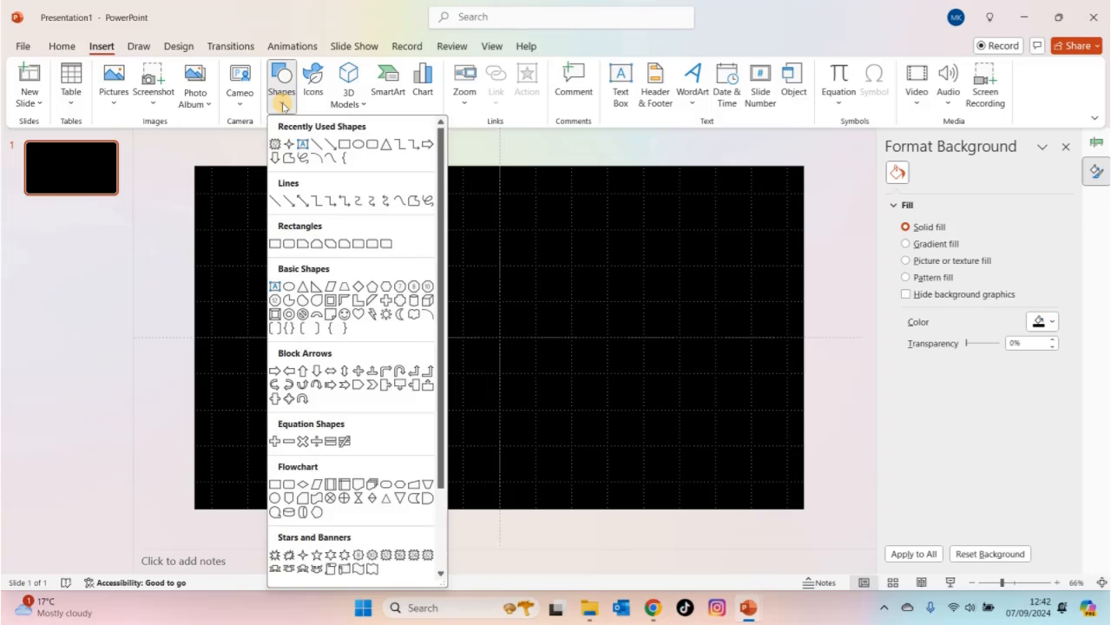
{"action": "left_click", "coordinate": [443, 537]}
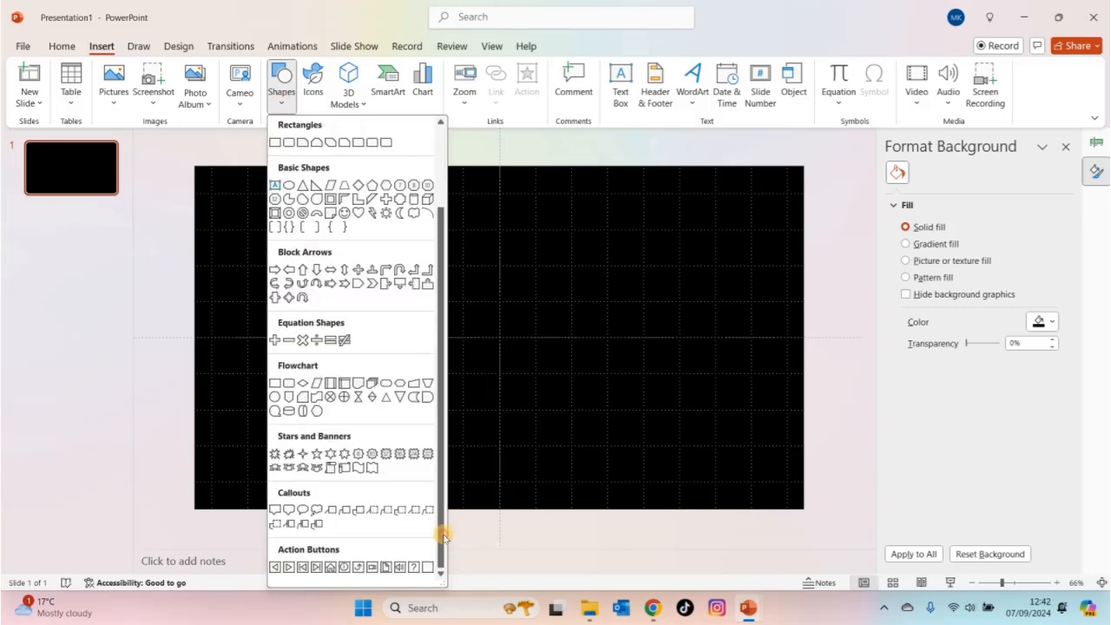
{"action": "left_click", "coordinate": [301, 453]}
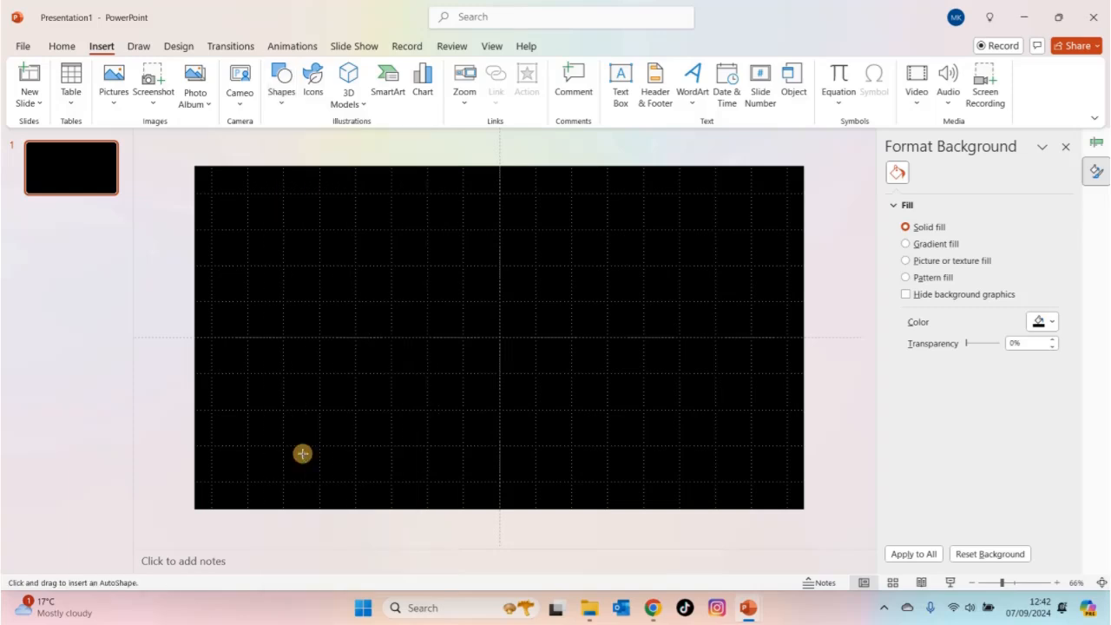
{"action": "left_click_drag", "start_coordinate": [294, 224], "coordinate": [374, 326]}
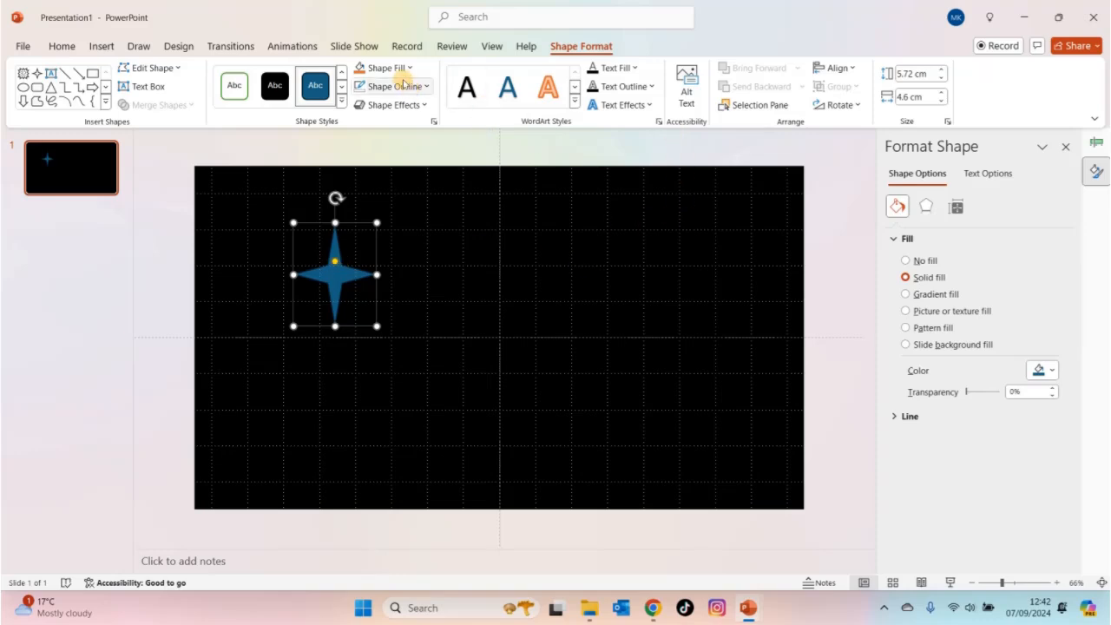
- Fill the star with a custom pale yellow colour
{"action": "left_click", "coordinate": [343, 103]}
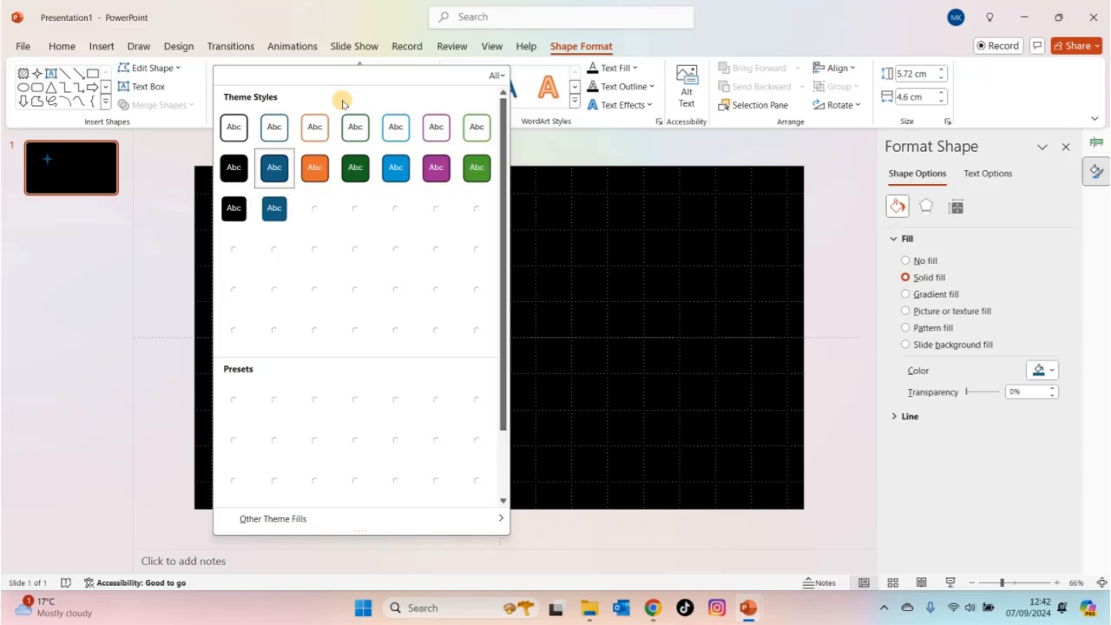
{"action": "key", "text": "Escape"}
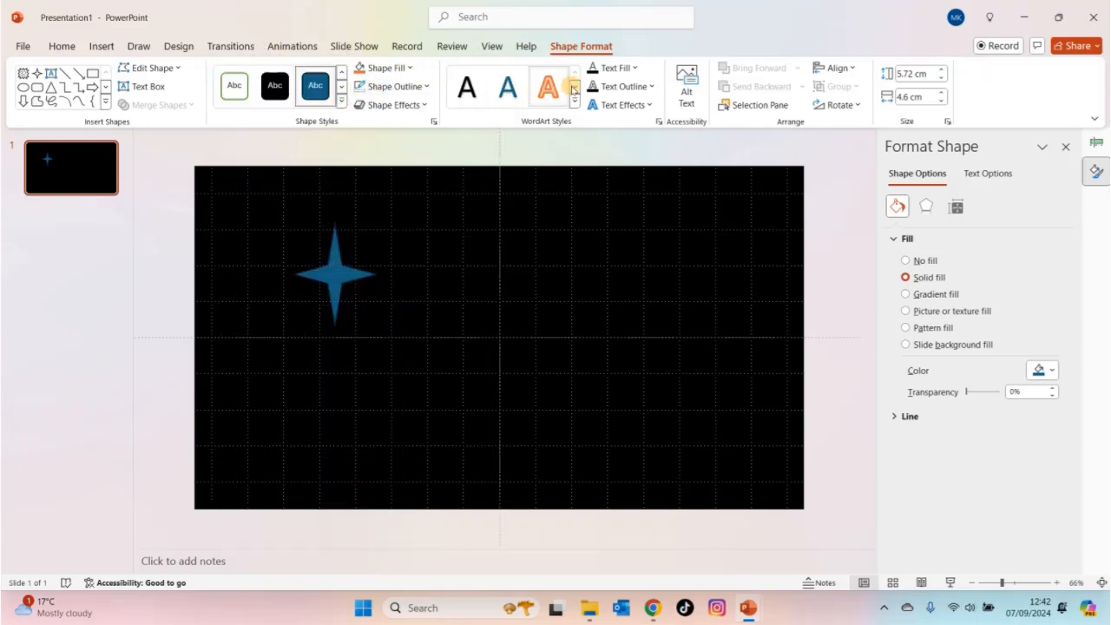
{"action": "left_click", "coordinate": [410, 68]}
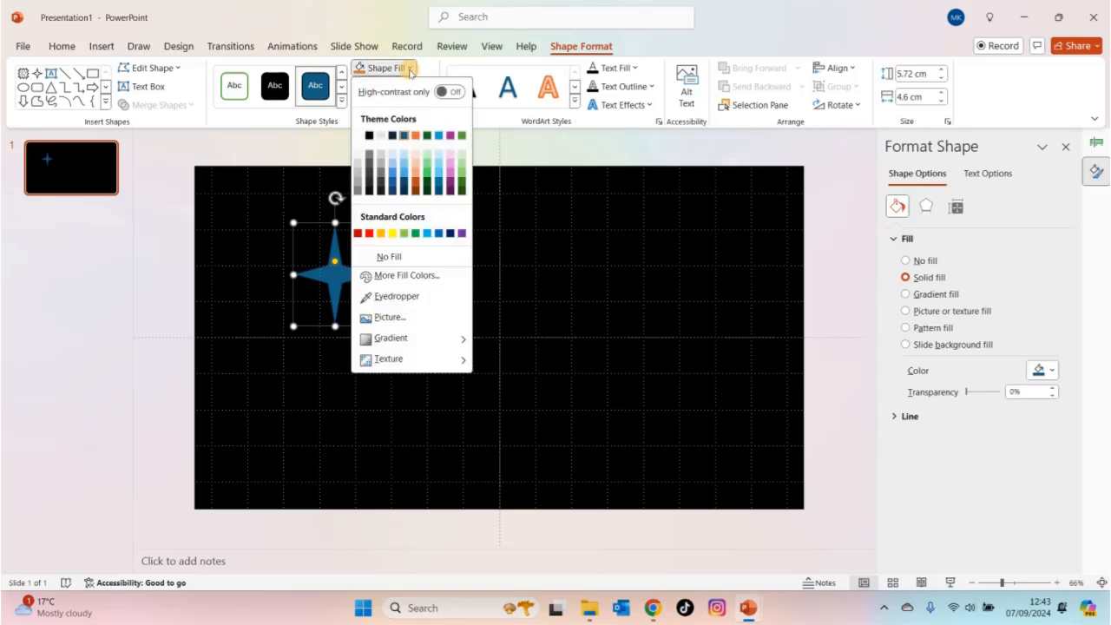
{"action": "left_click", "coordinate": [413, 276]}
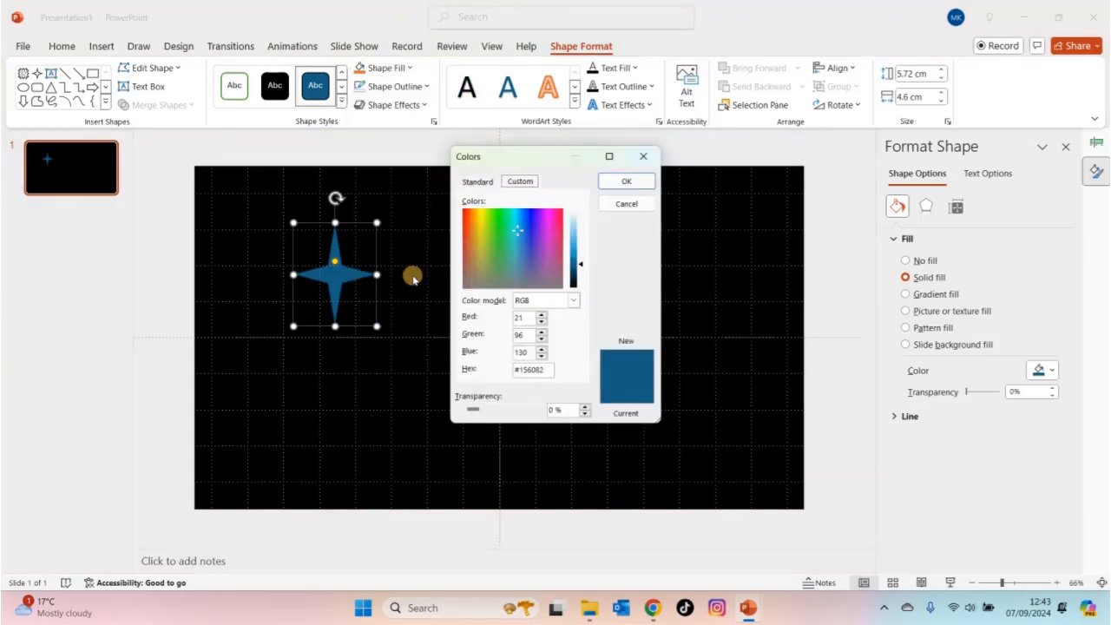
{"action": "left_click", "coordinate": [506, 220]}
{"action": "left_click_drag", "start_coordinate": [506, 220], "coordinate": [474, 208]}
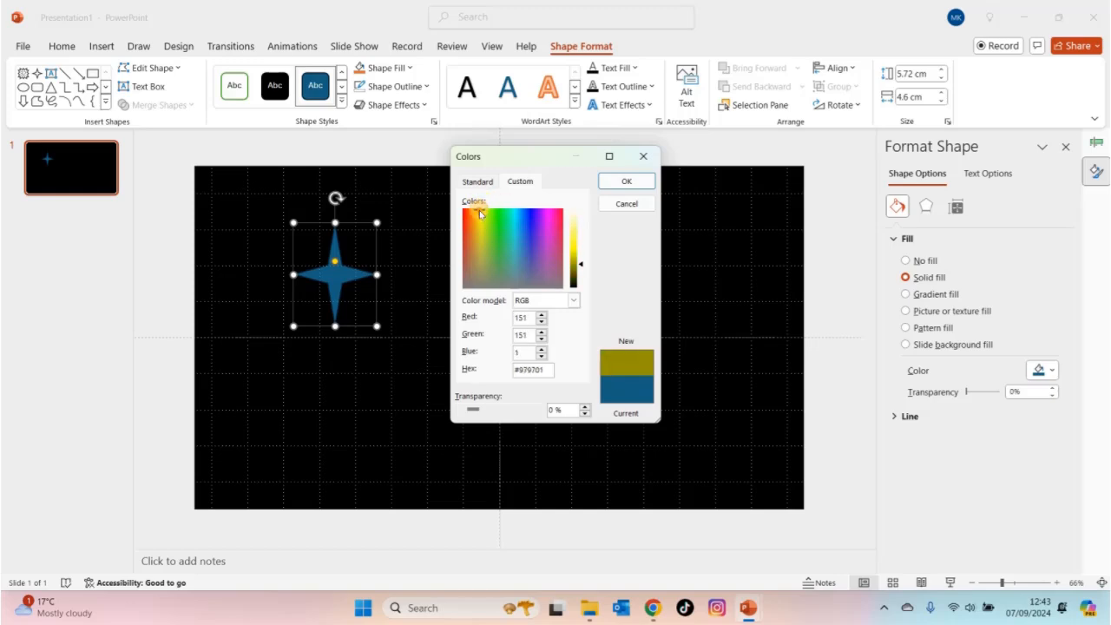
{"action": "left_click", "coordinate": [573, 226]}
{"action": "left_click_drag", "start_coordinate": [572, 225], "coordinate": [573, 221]}
{"action": "left_click", "coordinate": [626, 181]}
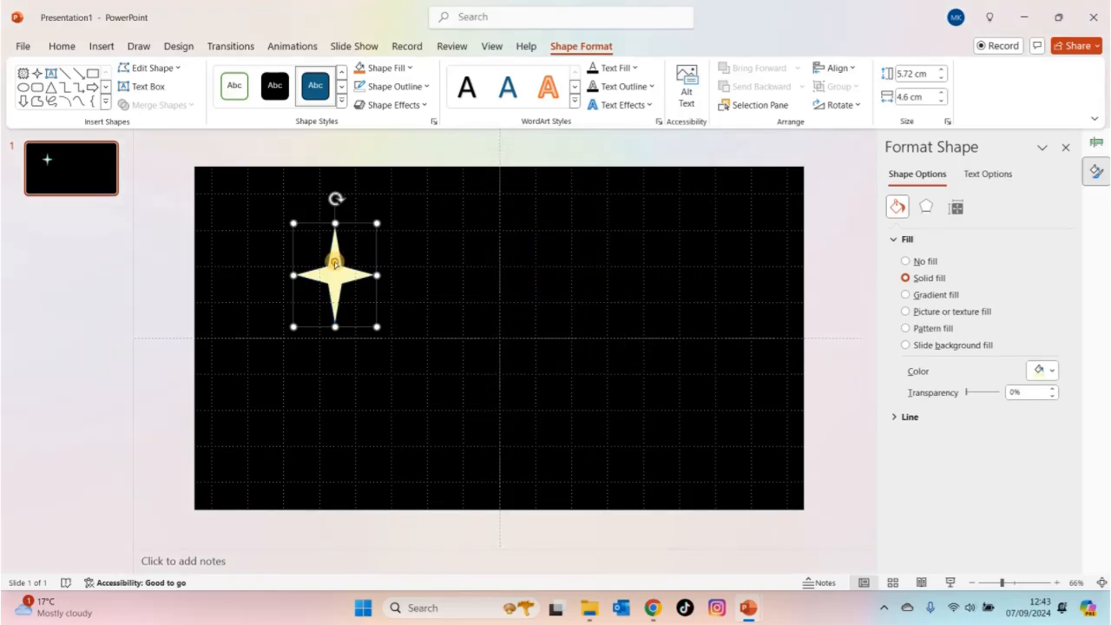
- Slim the points of the star slightly and shift it down and to the right on the slide
{"action": "left_click_drag", "start_coordinate": [335, 264], "coordinate": [335, 269]}
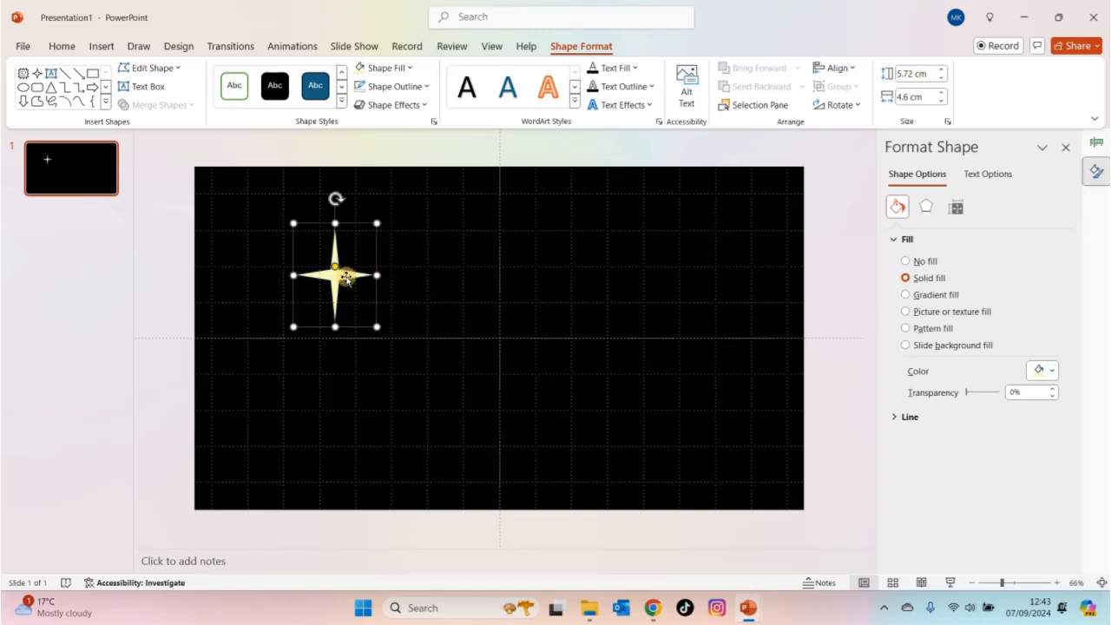
{"action": "left_click_drag", "start_coordinate": [345, 278], "coordinate": [378, 329]}
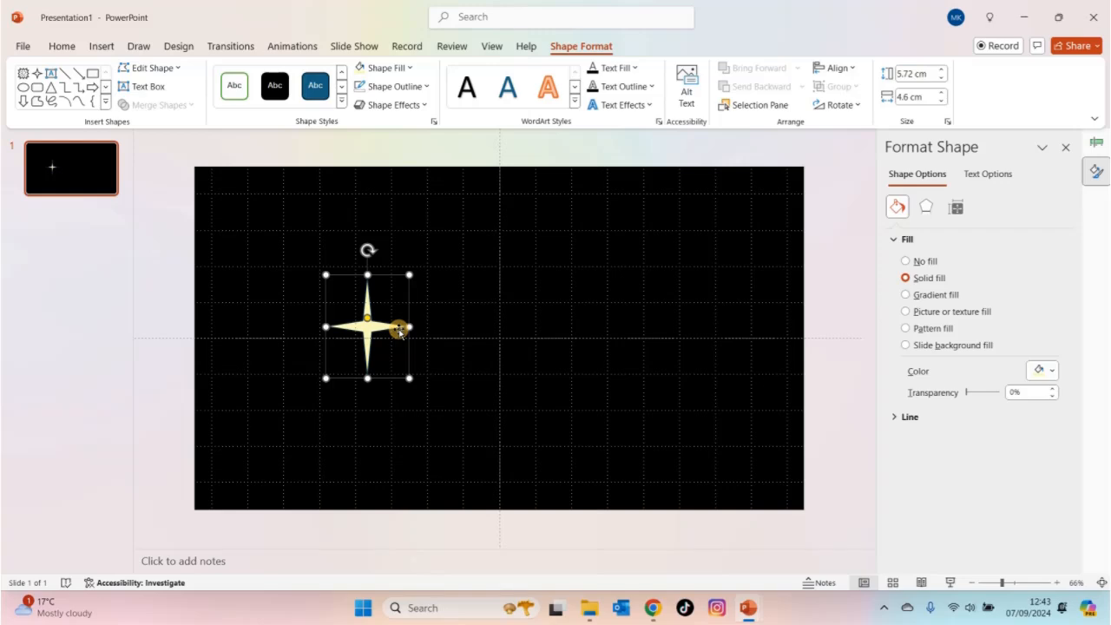
- Duplicate the star, rotate the copy about 45 degrees counterclockwise and centre it over the original
{"action": "key", "text": "ctrl+v"}
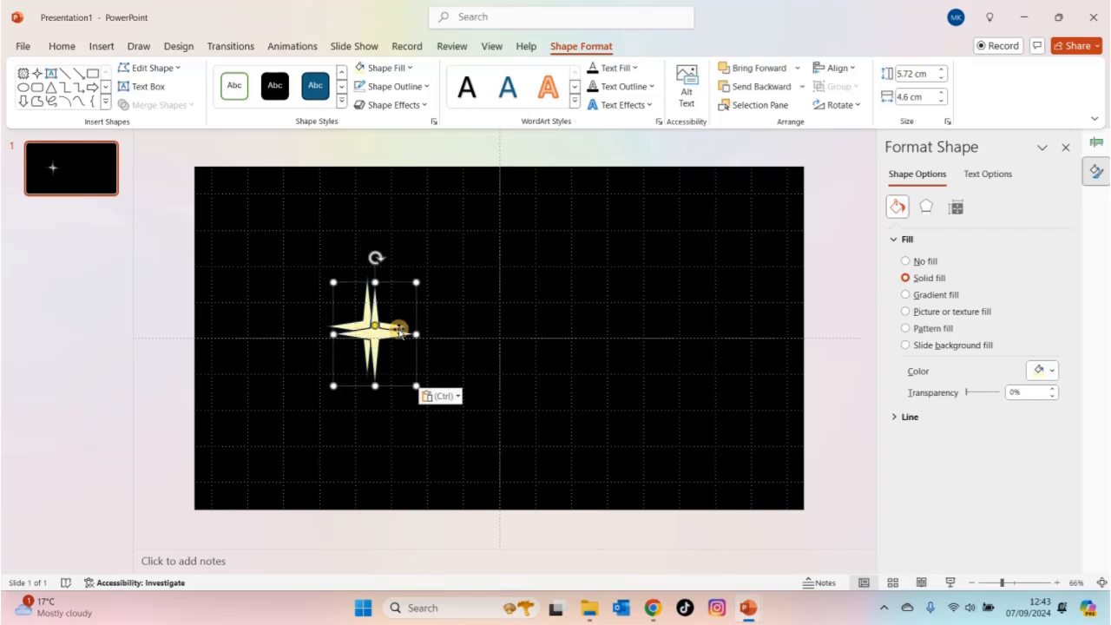
{"action": "left_click_drag", "start_coordinate": [374, 256], "coordinate": [318, 275]}
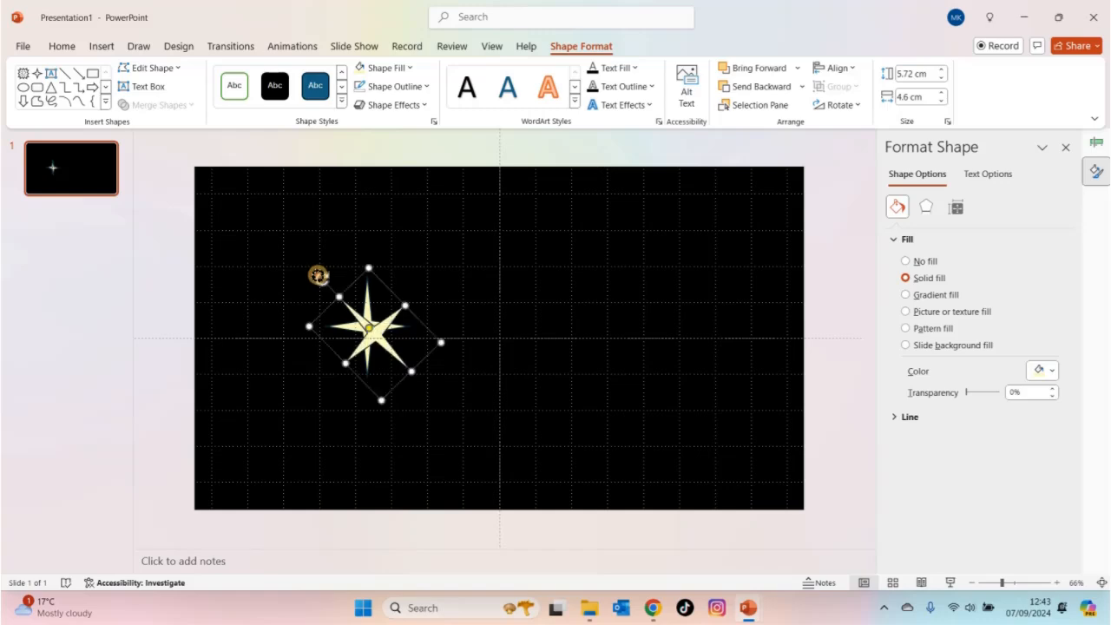
{"action": "key", "text": "Escape"}
{"action": "left_click", "coordinate": [367, 328]}
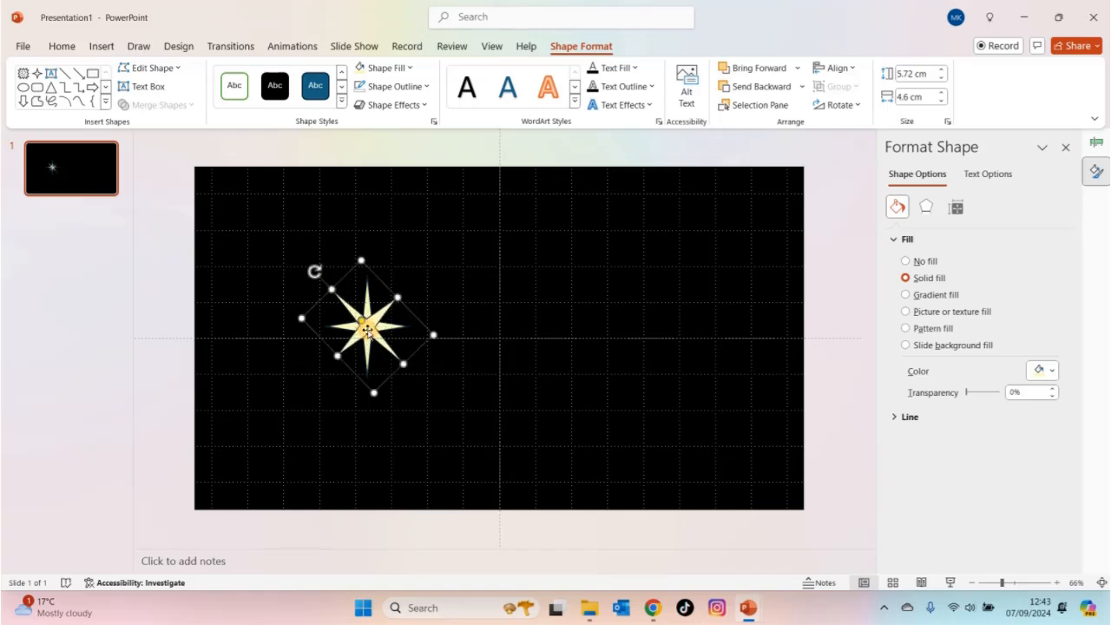
- Slim the rotated star's points and enlarge it to about 9.17 cm high and 8.54 cm wide, centred on the upright star
{"action": "key", "text": "Delete"}
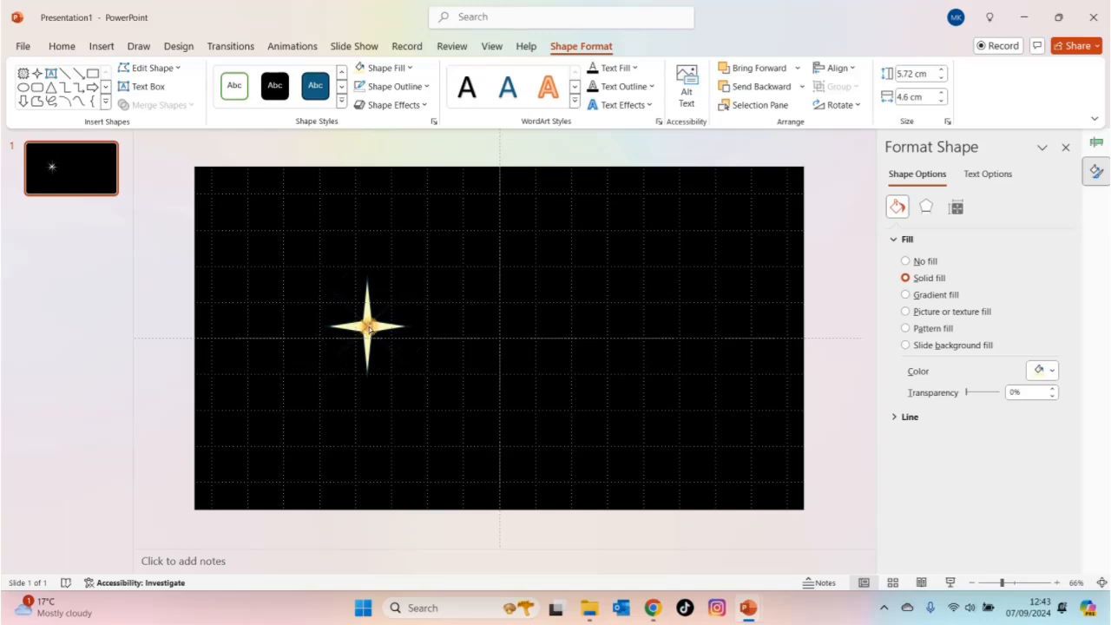
{"action": "left_click_drag", "start_coordinate": [367, 329], "coordinate": [366, 327]}
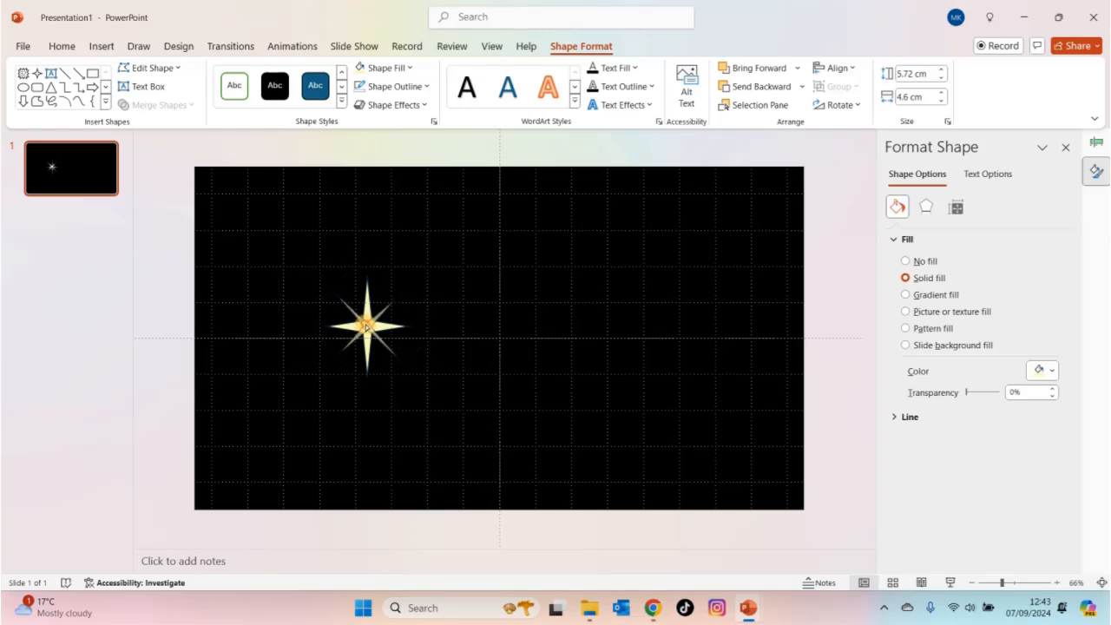
{"action": "left_click", "coordinate": [366, 326]}
{"action": "left_click_drag", "start_coordinate": [357, 260], "coordinate": [368, 170]}
{"action": "left_click_drag", "start_coordinate": [371, 283], "coordinate": [367, 328]}
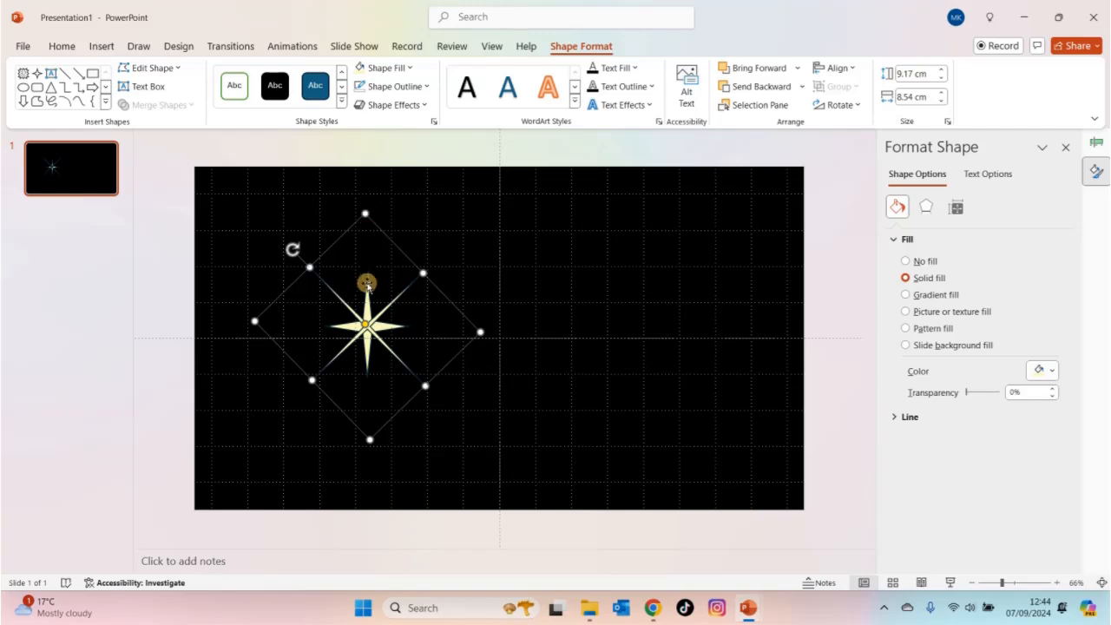
- Shrink the upright star to about 4.32 cm high and 3.47 cm wide and recentre it on the rotated star
{"action": "left_click", "coordinate": [367, 293]}
{"action": "left_click_drag", "start_coordinate": [410, 276], "coordinate": [390, 295]}
{"action": "left_click_drag", "start_coordinate": [362, 330], "coordinate": [367, 327]}
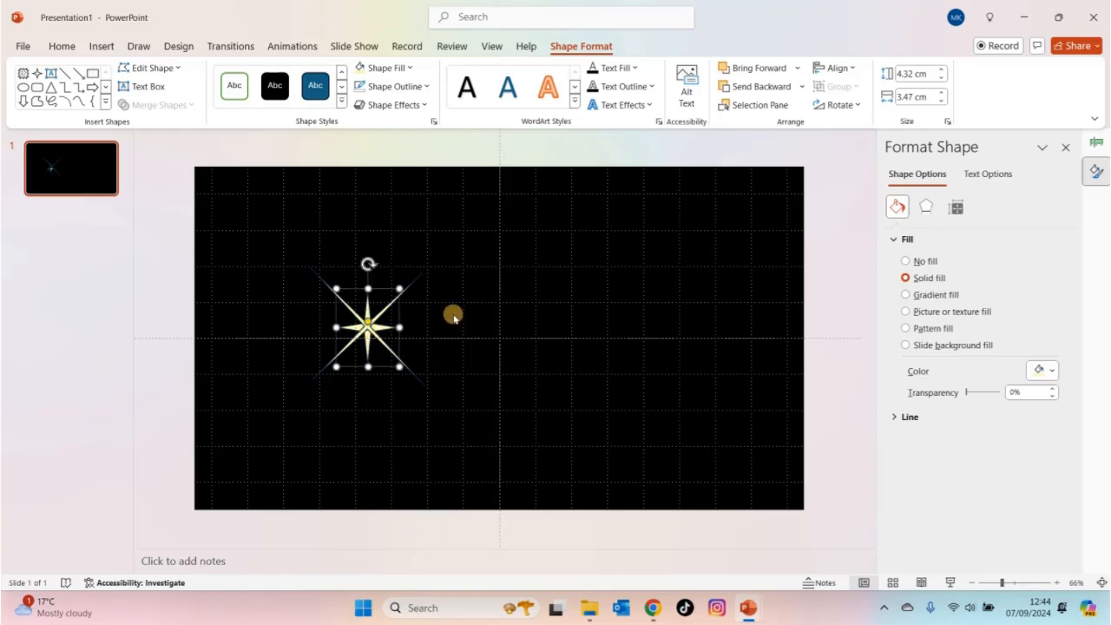
{"action": "left_click", "coordinate": [495, 307]}
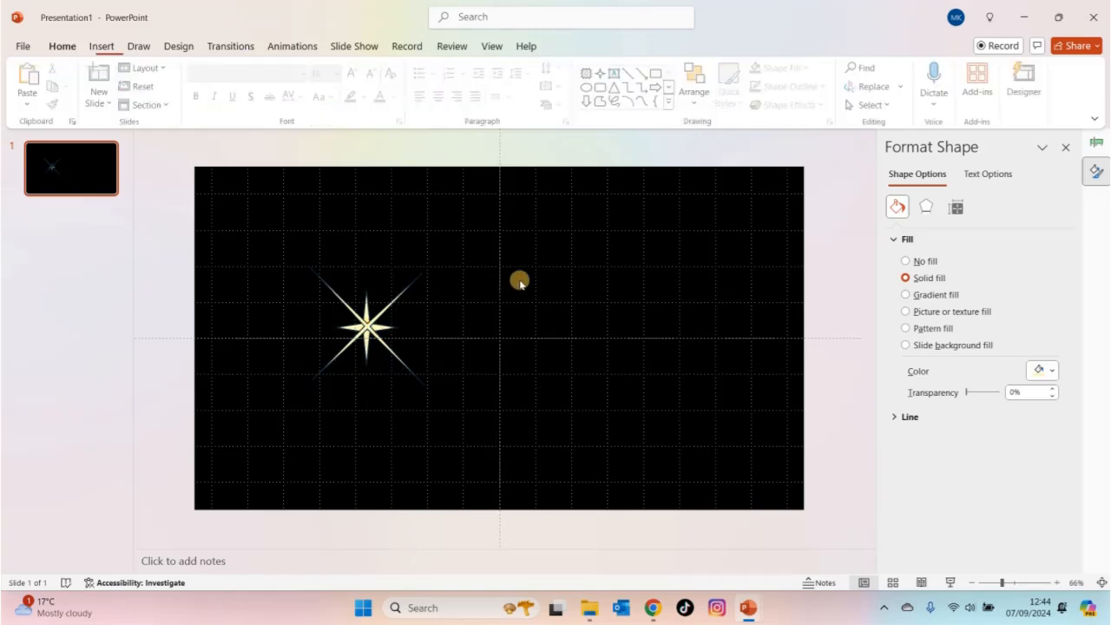
- Remove the outline from the large rotated star
{"action": "left_click", "coordinate": [379, 320]}
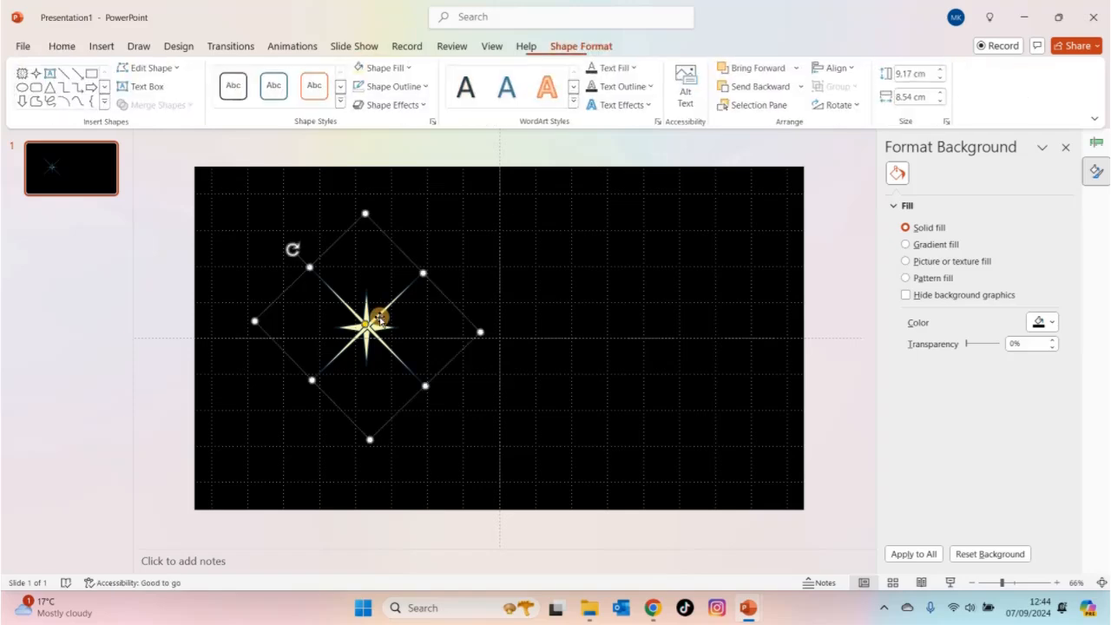
{"action": "left_click", "coordinate": [425, 87]}
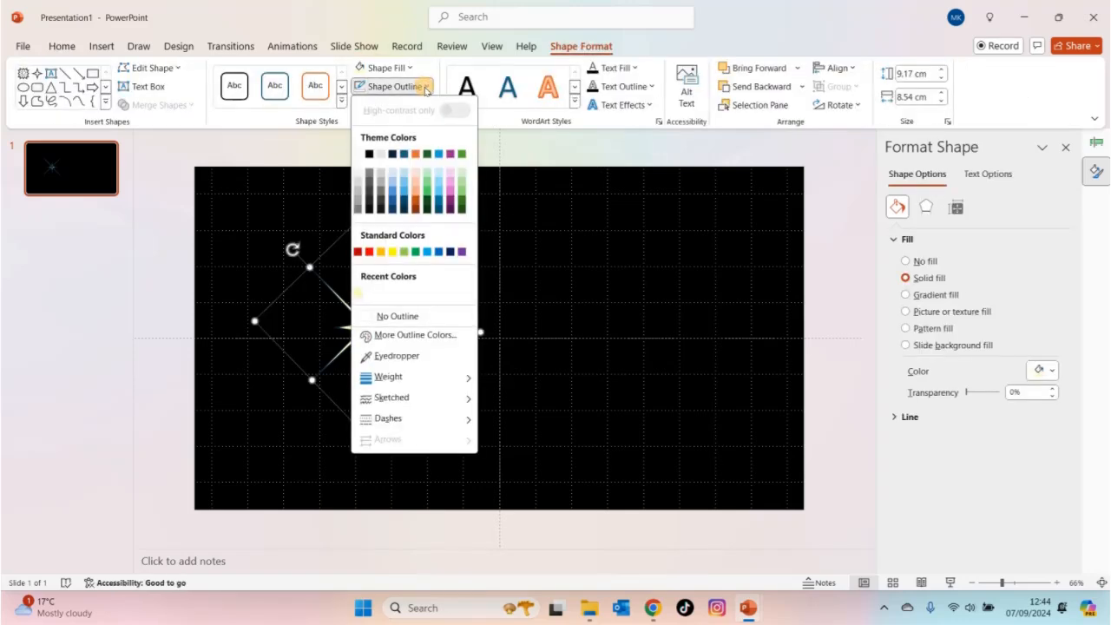
{"action": "left_click", "coordinate": [393, 317]}
{"action": "scroll", "coordinate": [390, 321], "scroll_direction": "up", "scroll_amount": 1}
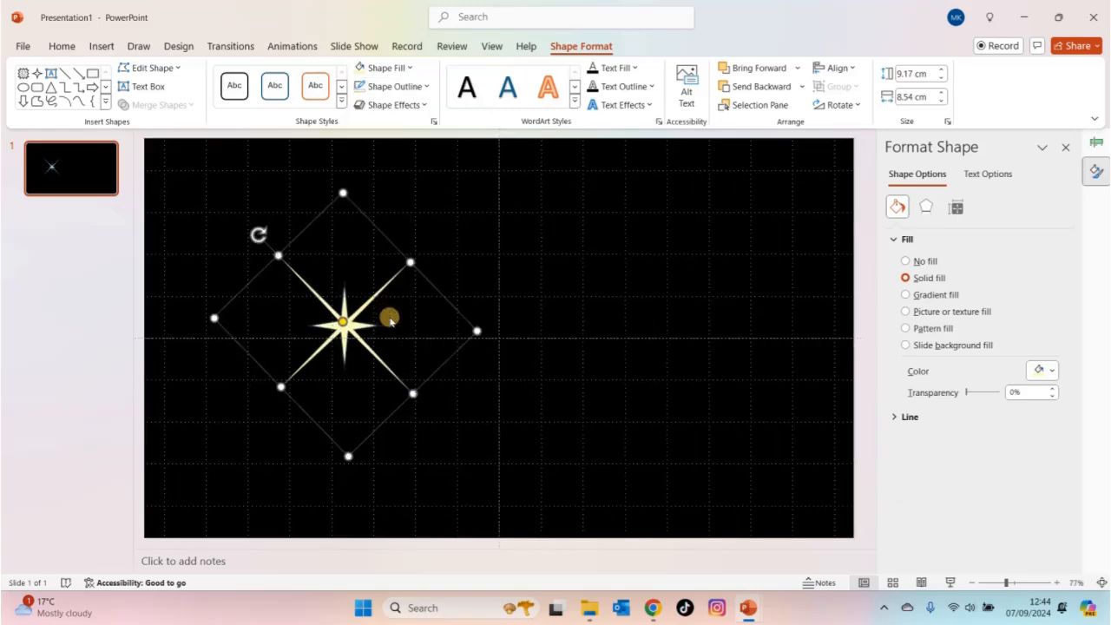
{"action": "scroll", "coordinate": [389, 321], "scroll_direction": "up", "scroll_amount": 2}
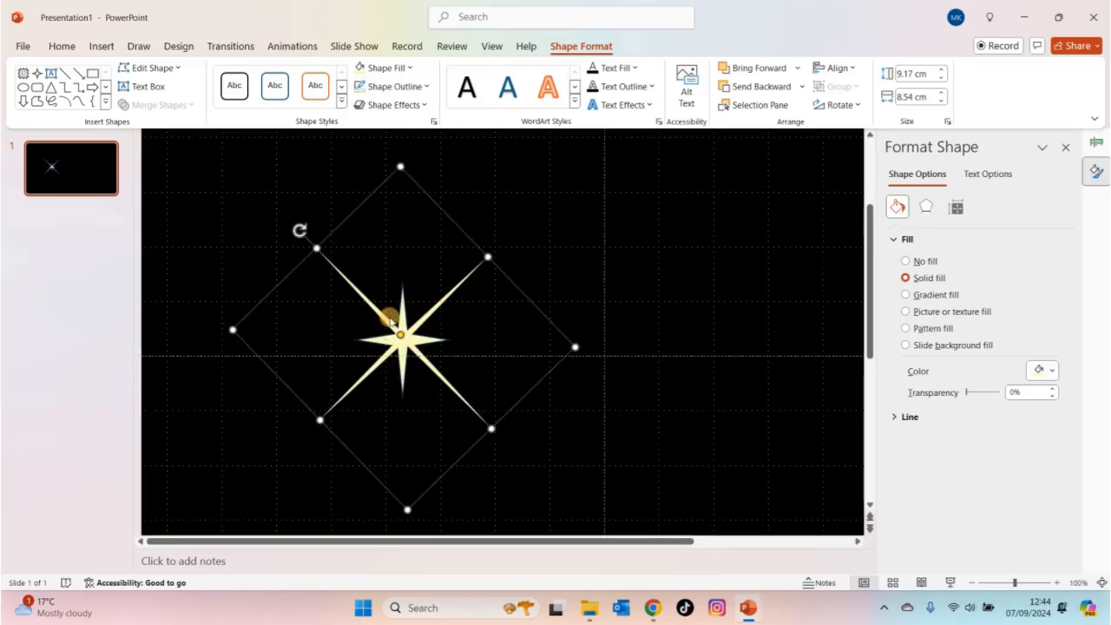
{"action": "left_click", "coordinate": [552, 243]}
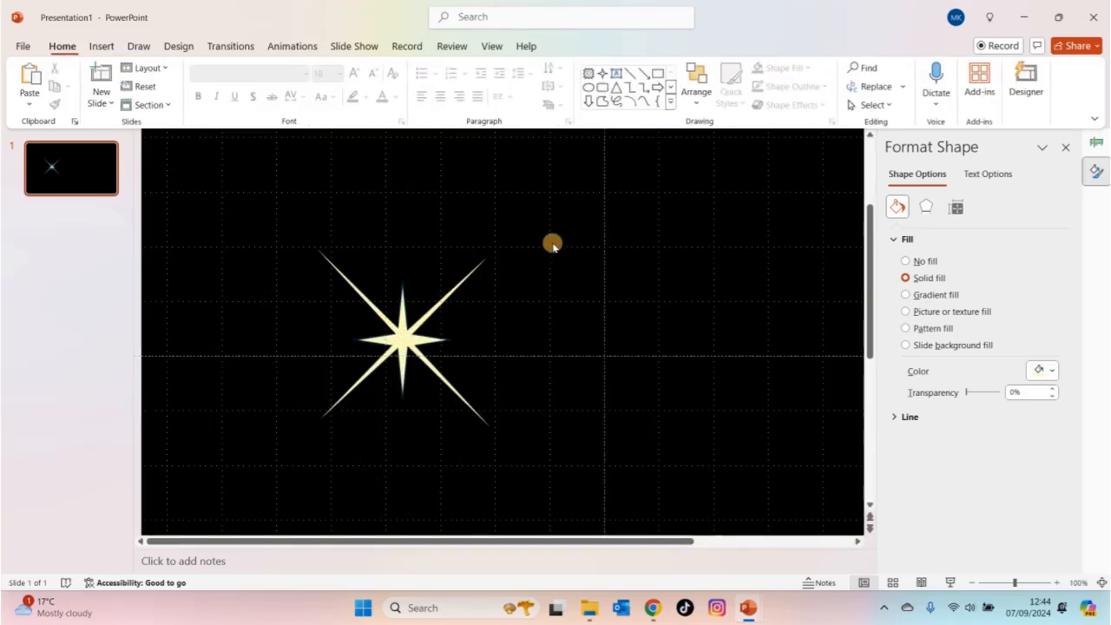
- Make the rays of the large rotated star even thinner
{"action": "left_click", "coordinate": [430, 305]}
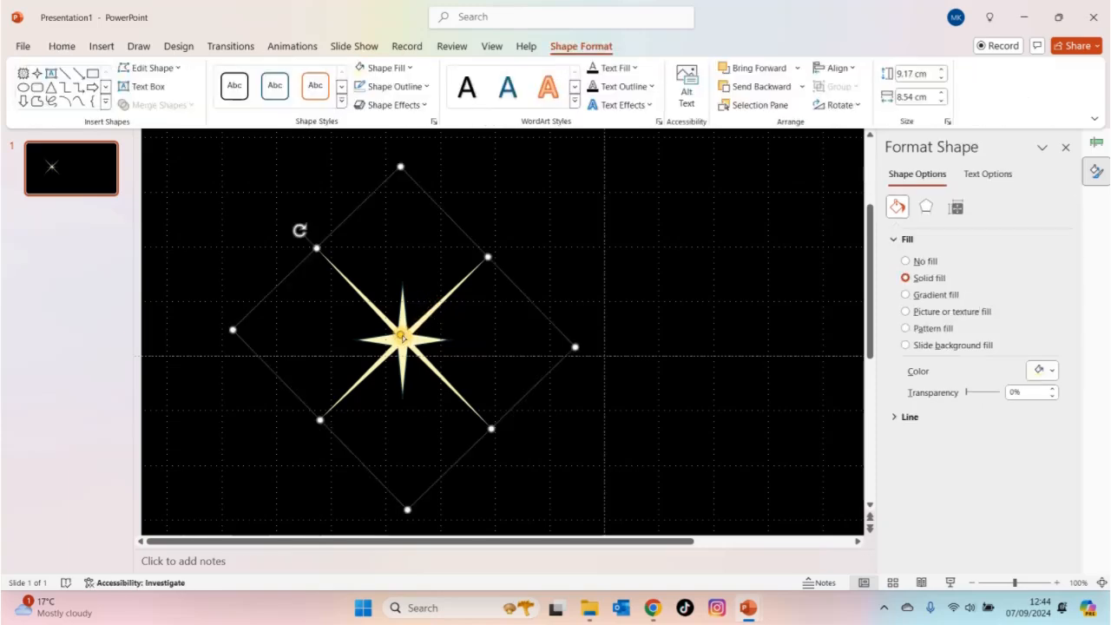
{"action": "left_click_drag", "start_coordinate": [401, 335], "coordinate": [402, 338]}
{"action": "left_click", "coordinate": [494, 216]}
- Group the upright star and the rotated star into one object
{"action": "left_click_drag", "start_coordinate": [529, 209], "coordinate": [240, 483]}
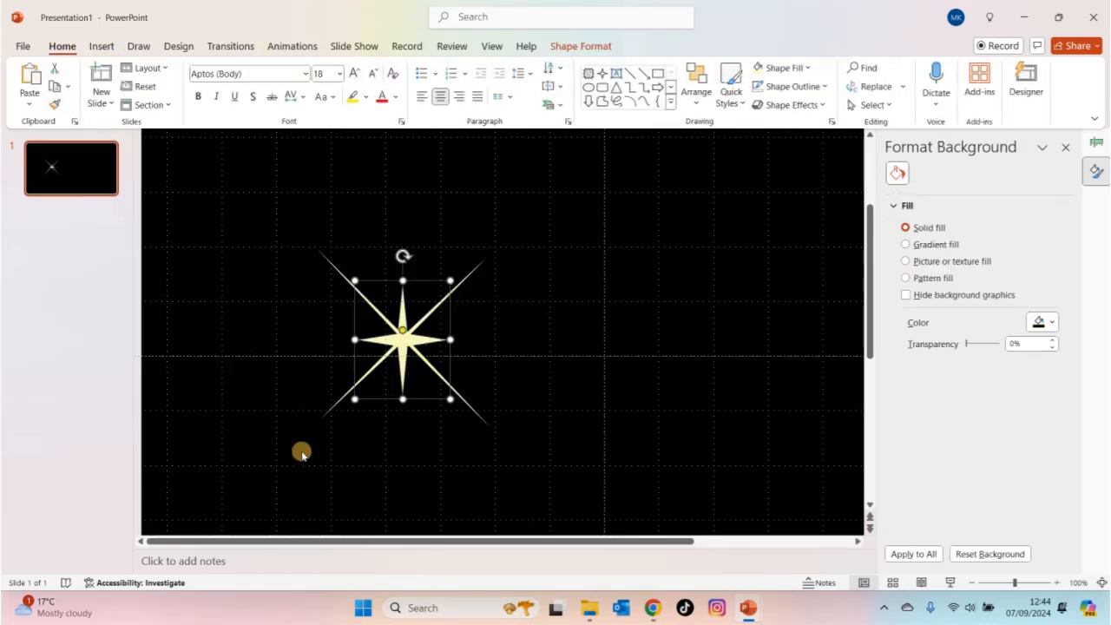
{"action": "left_click", "coordinate": [442, 300], "text": "shift"}
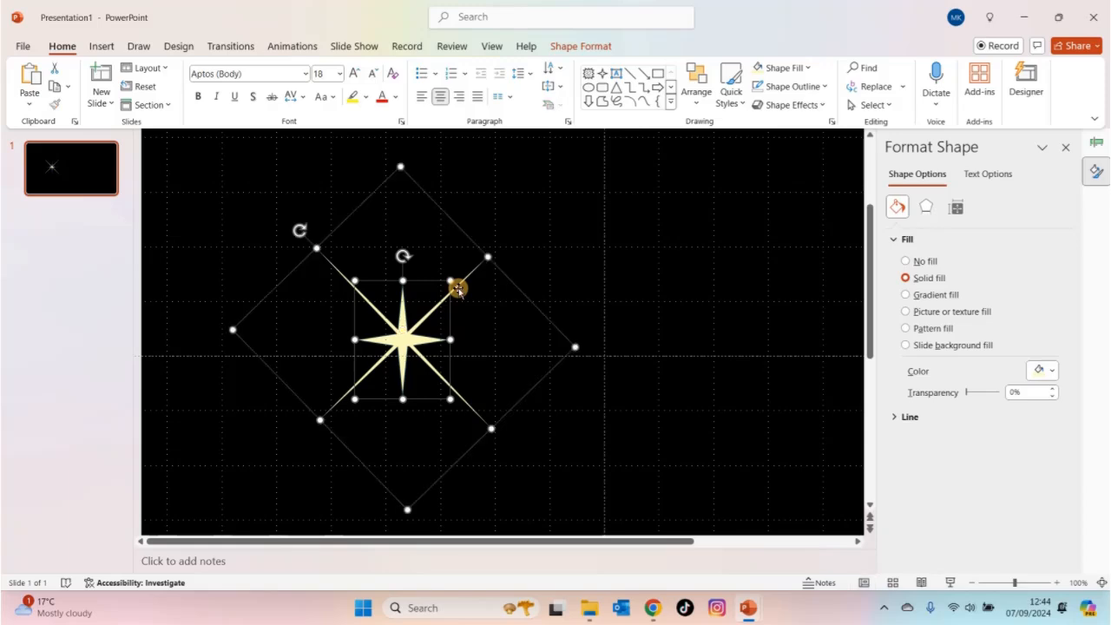
{"action": "right_click", "coordinate": [400, 336]}
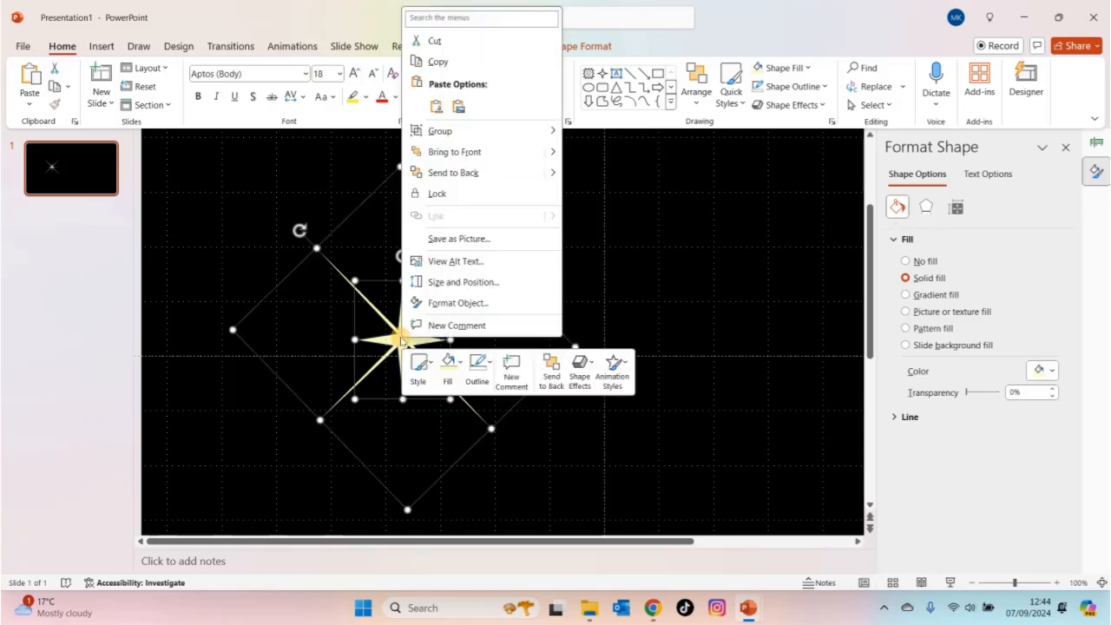
{"action": "mouse_move", "coordinate": [477, 139]}
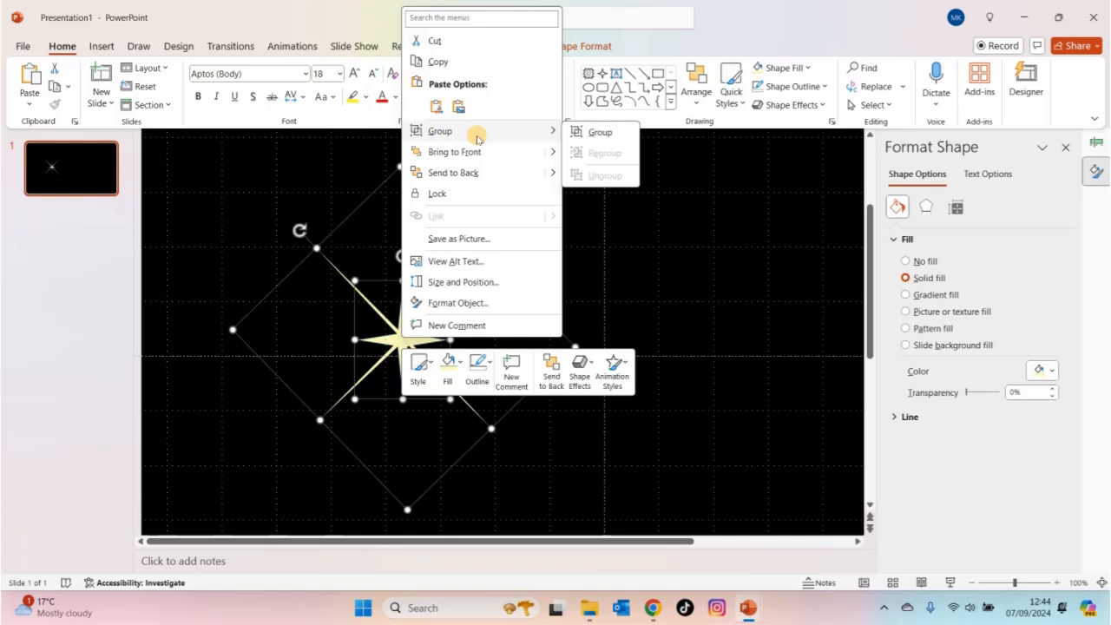
{"action": "left_click", "coordinate": [587, 131]}
{"action": "scroll", "coordinate": [583, 182], "scroll_direction": "down", "scroll_amount": 2}
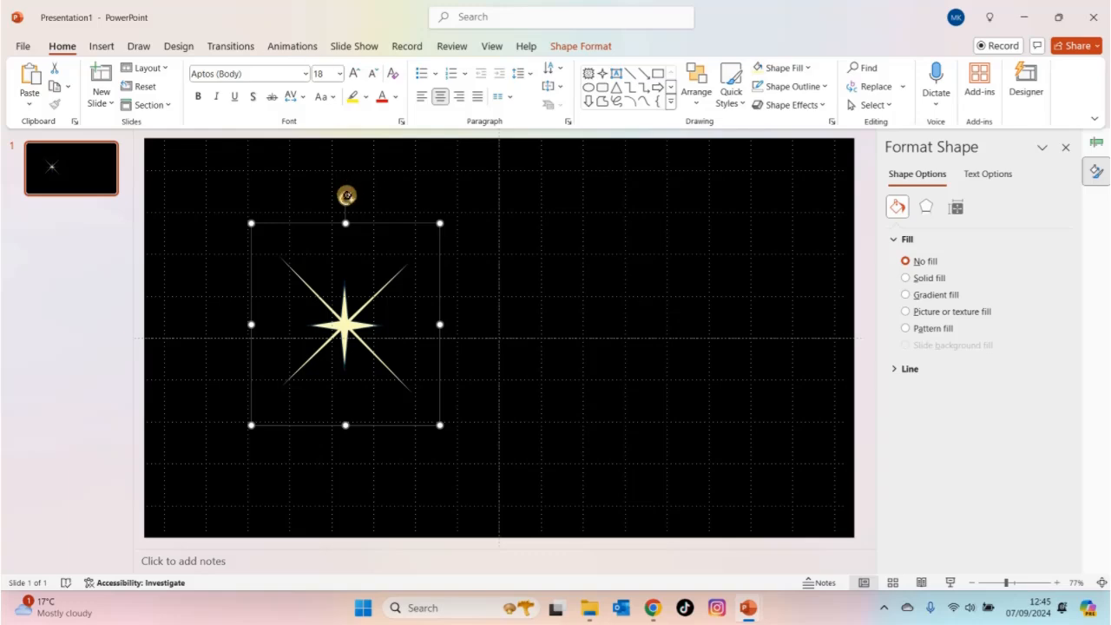
- Add a Zoom entrance animation to the star group
{"action": "left_click", "coordinate": [290, 48]}
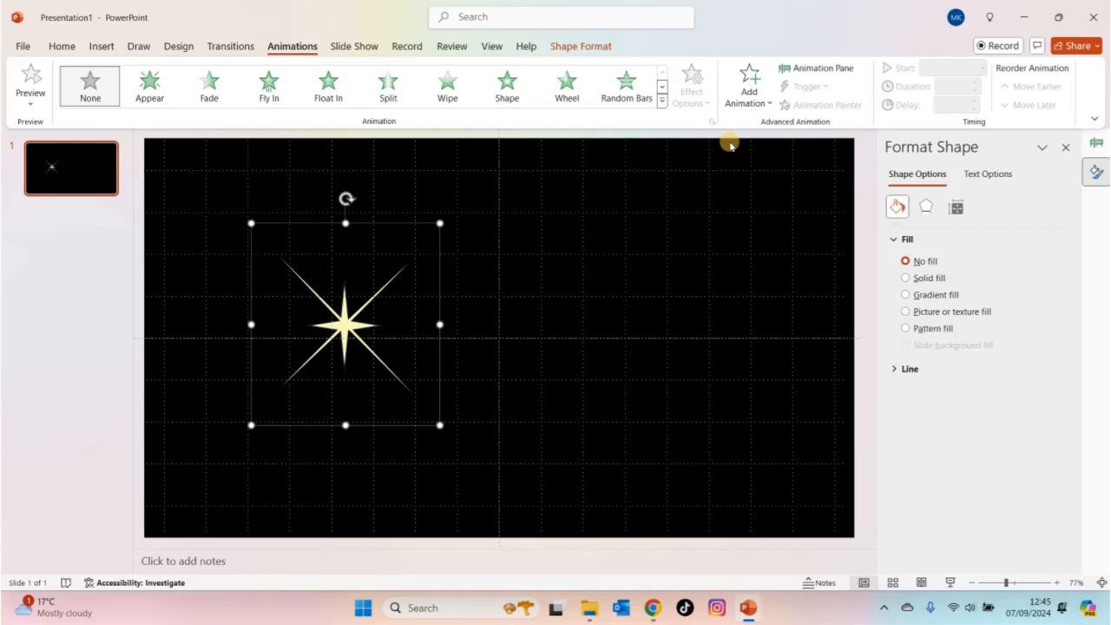
{"action": "left_click", "coordinate": [750, 97]}
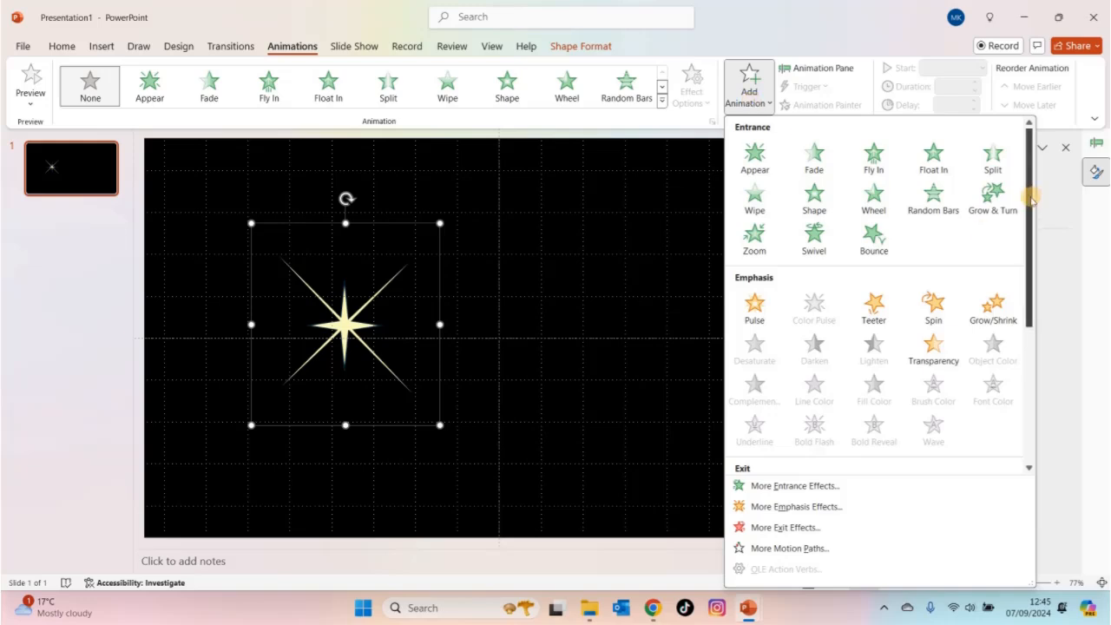
{"action": "left_click_drag", "start_coordinate": [1031, 199], "coordinate": [1037, 173]}
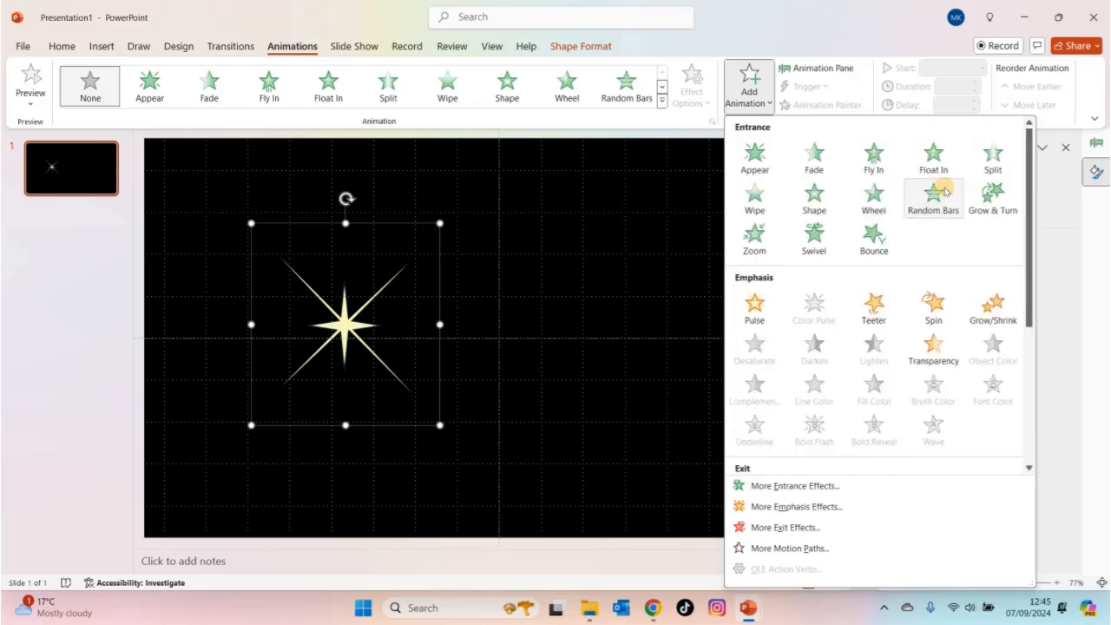
{"action": "left_click", "coordinate": [761, 238]}
{"action": "left_click", "coordinate": [761, 238]}
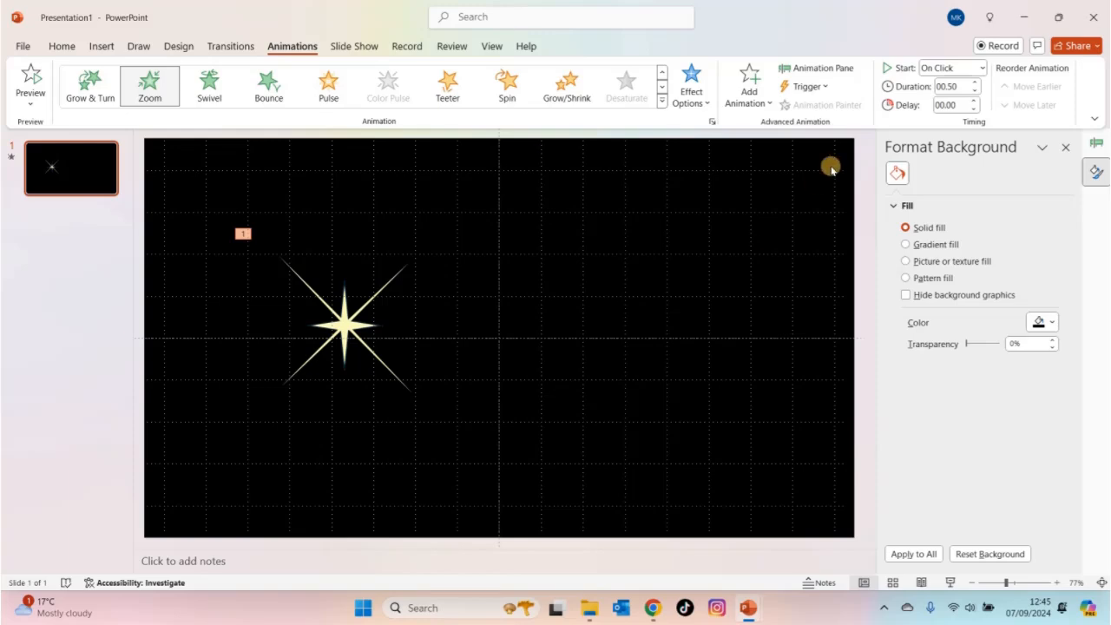
- Add a Shape exit animation to the star group after its Zoom entrance
{"action": "left_click", "coordinate": [763, 103]}
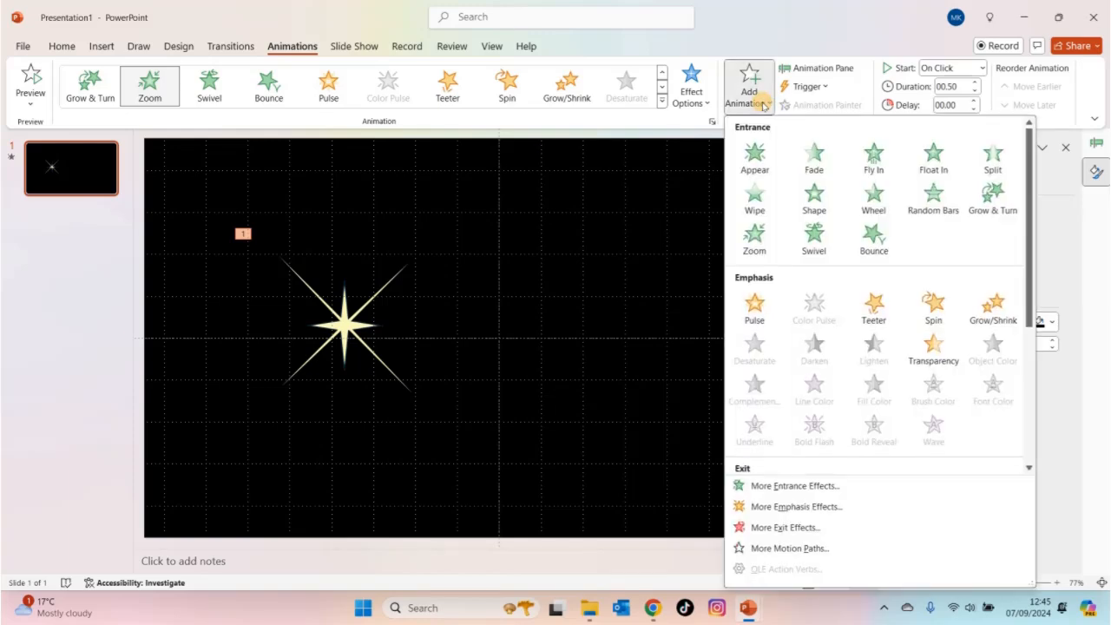
{"action": "left_click", "coordinate": [1030, 343]}
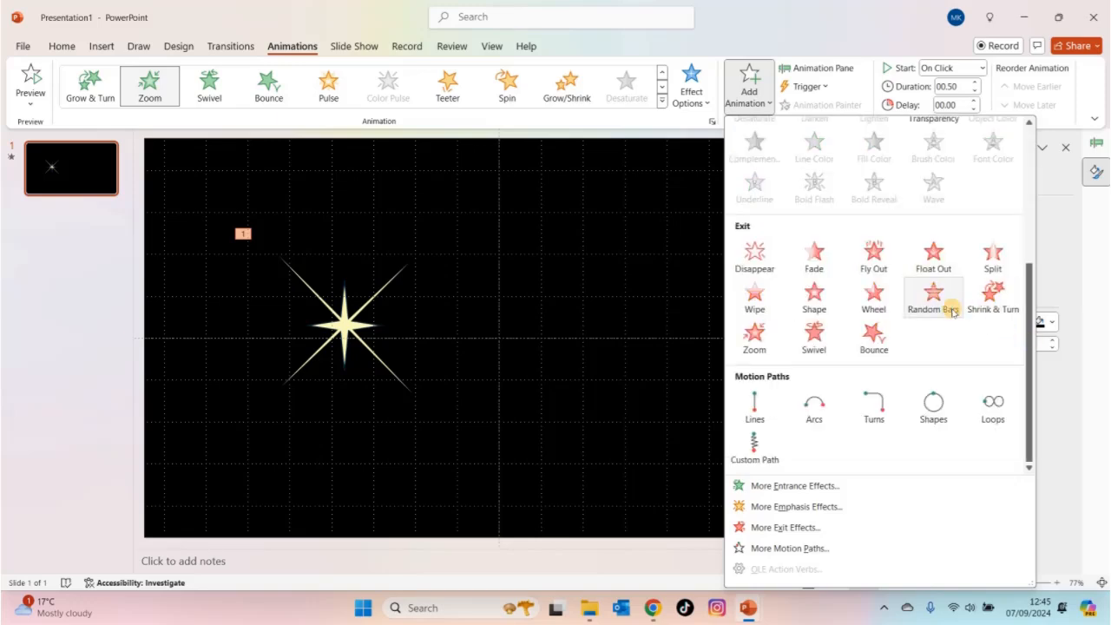
{"action": "left_click", "coordinate": [817, 300]}
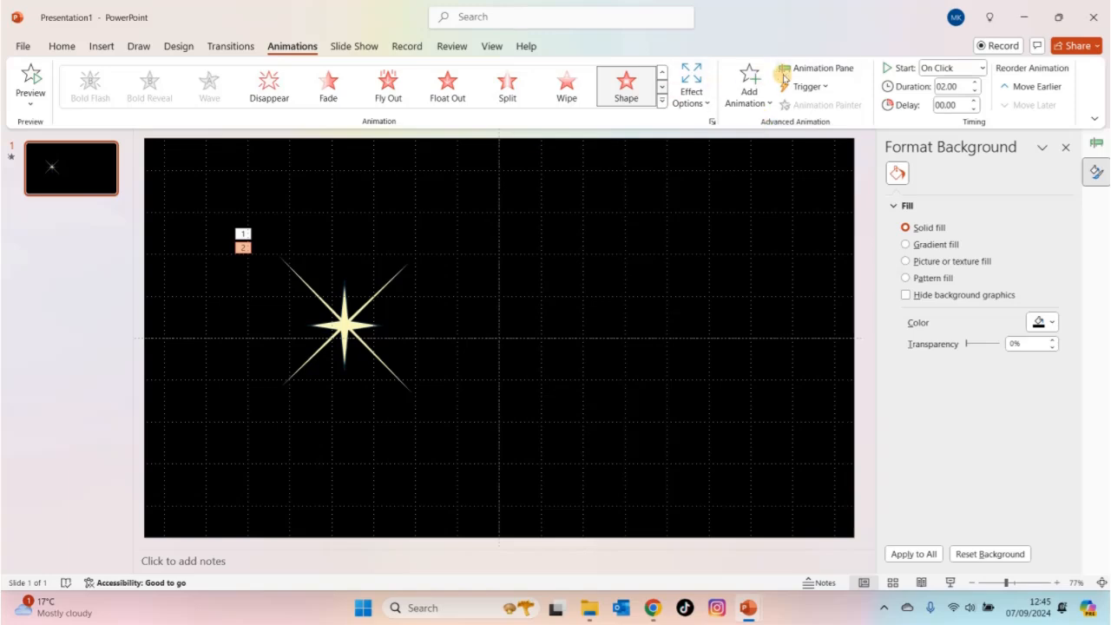
- Show the animation timeline, shorten the star's Shape exit and reduce its Zoom entrance to 0.30 seconds
{"action": "left_click", "coordinate": [811, 68]}
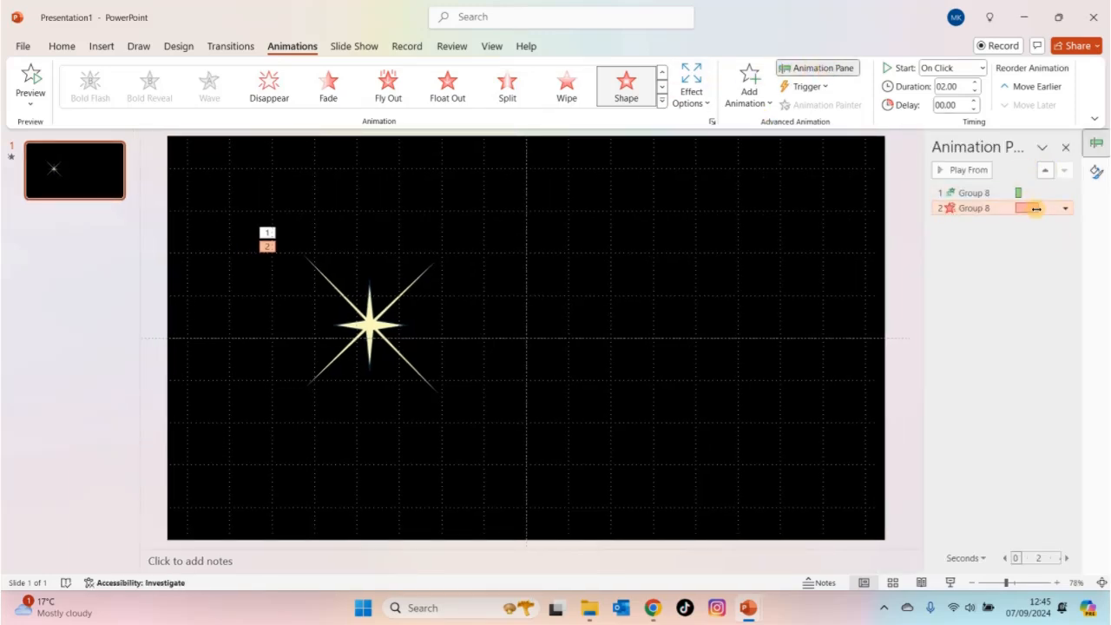
{"action": "mouse_move", "coordinate": [1037, 210]}
{"action": "left_mouse_down"}
{"action": "mouse_move", "coordinate": [1022, 216]}
{"action": "mouse_move", "coordinate": [1018, 199]}
{"action": "left_mouse_up"}
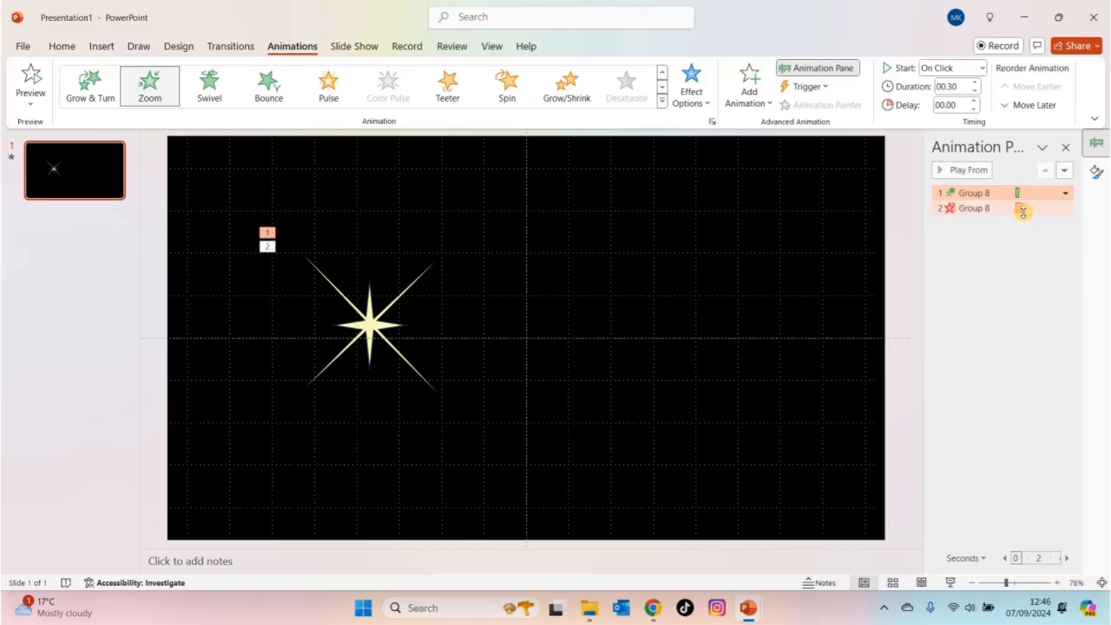
- Play the slide show from the current slide to check the star's shortened animations, then return to editing
{"action": "left_click", "coordinate": [355, 46]}
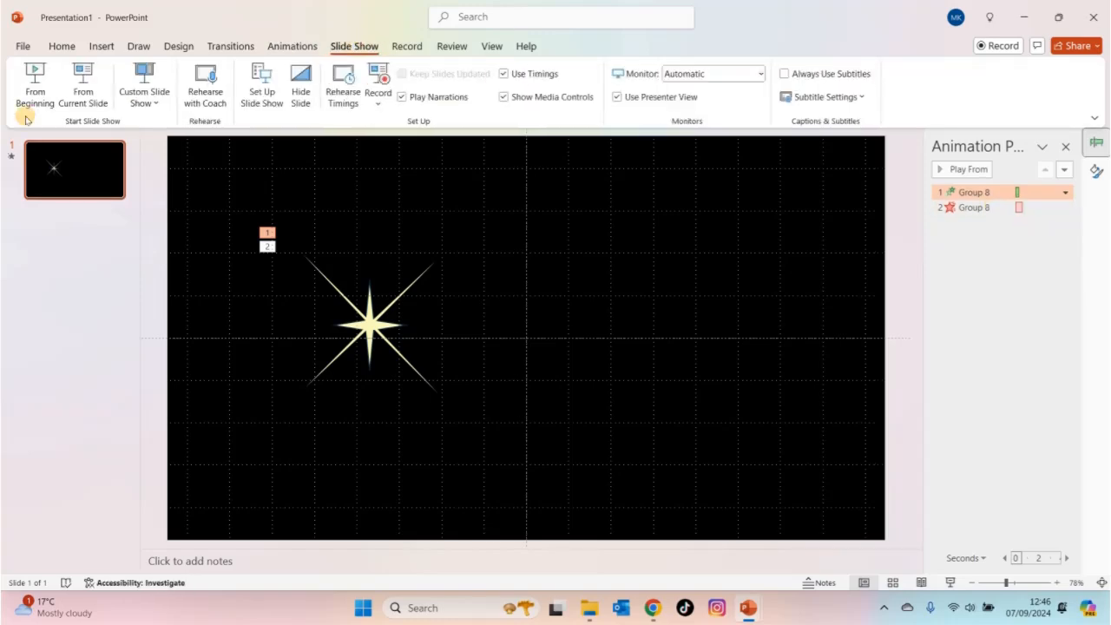
{"action": "left_click", "coordinate": [77, 93]}
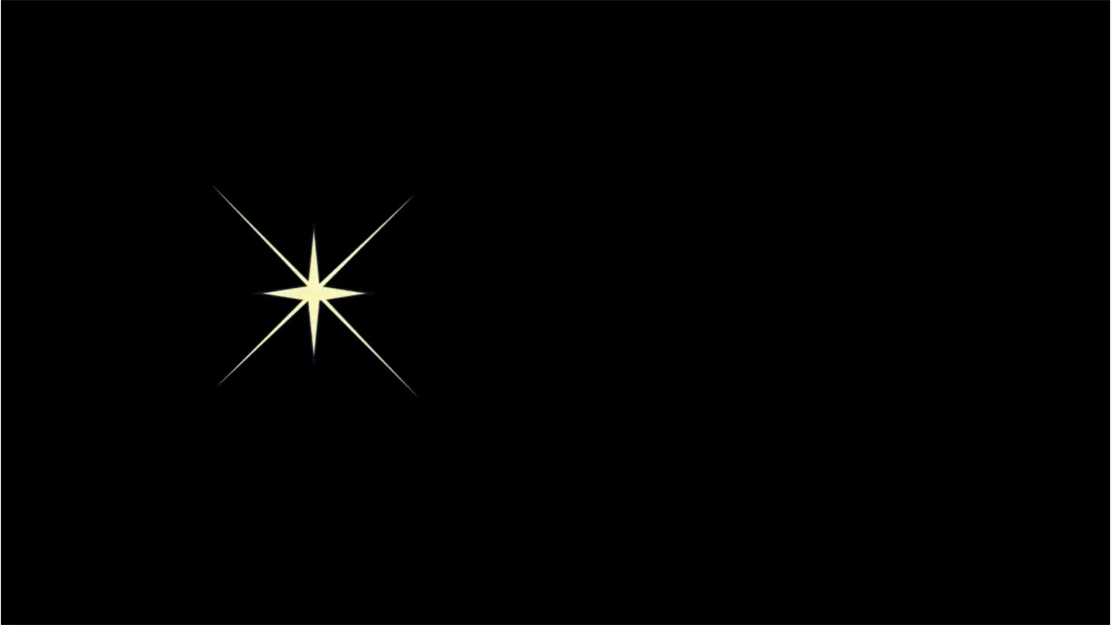
{"action": "key", "text": "Escape"}
- Set the star's Shape exit animation to Start With Previous
{"action": "left_click", "coordinate": [943, 193]}
{"action": "left_click", "coordinate": [988, 210]}
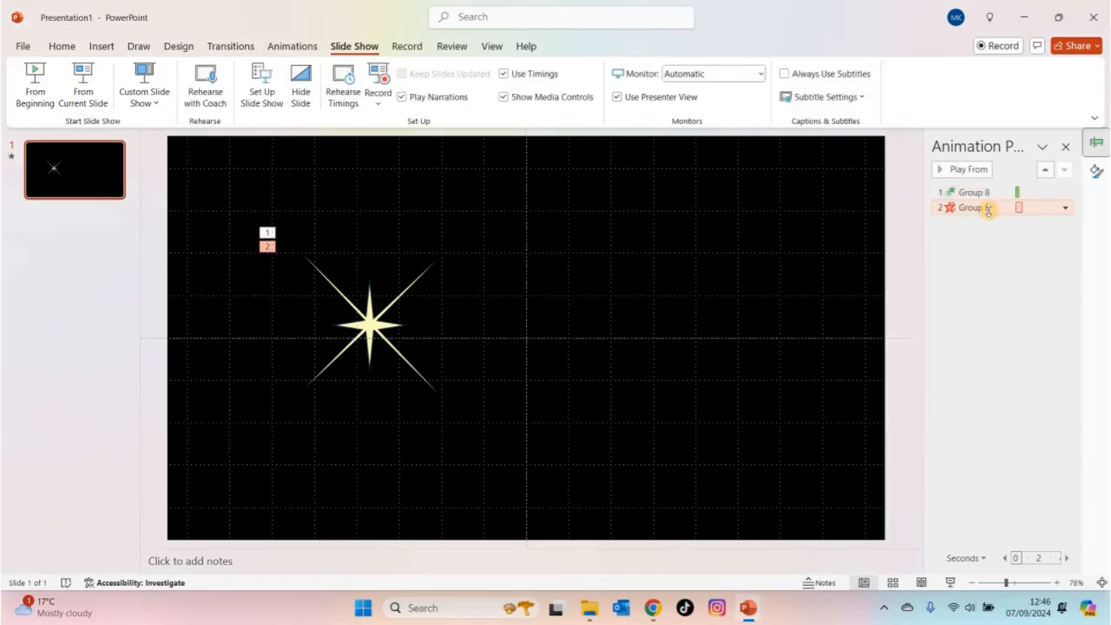
{"action": "right_click", "coordinate": [988, 210]}
{"action": "left_click", "coordinate": [1011, 243]}
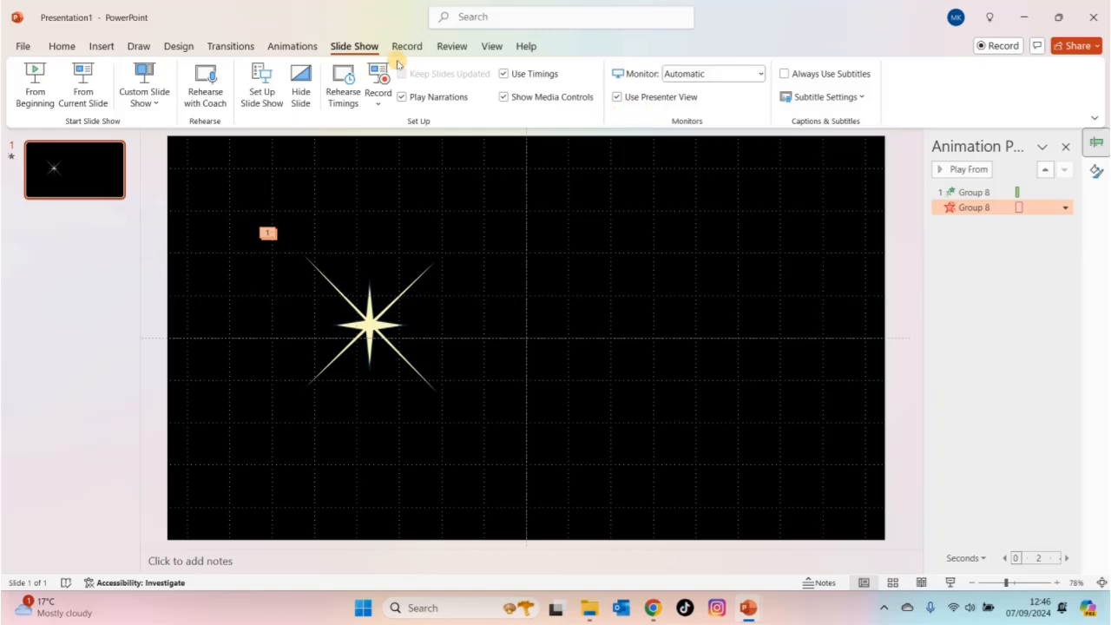
- Preview the current slide with the star's entrance and exit linked, then end the show
{"action": "left_click", "coordinate": [87, 96]}
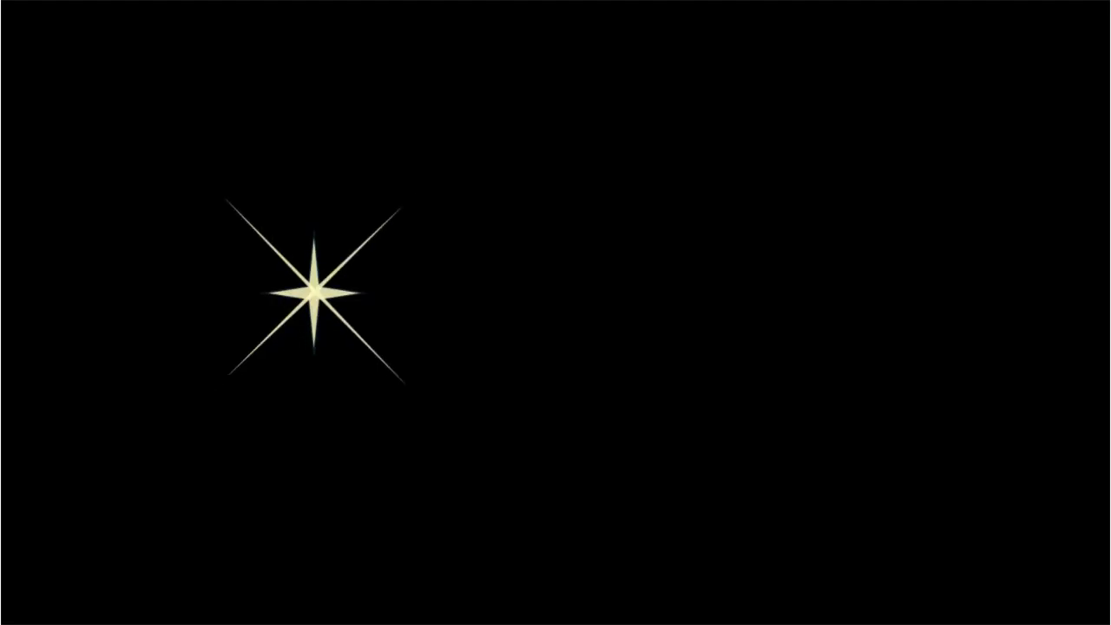
{"action": "key", "text": "Right"}
{"action": "key", "text": "Escape"}
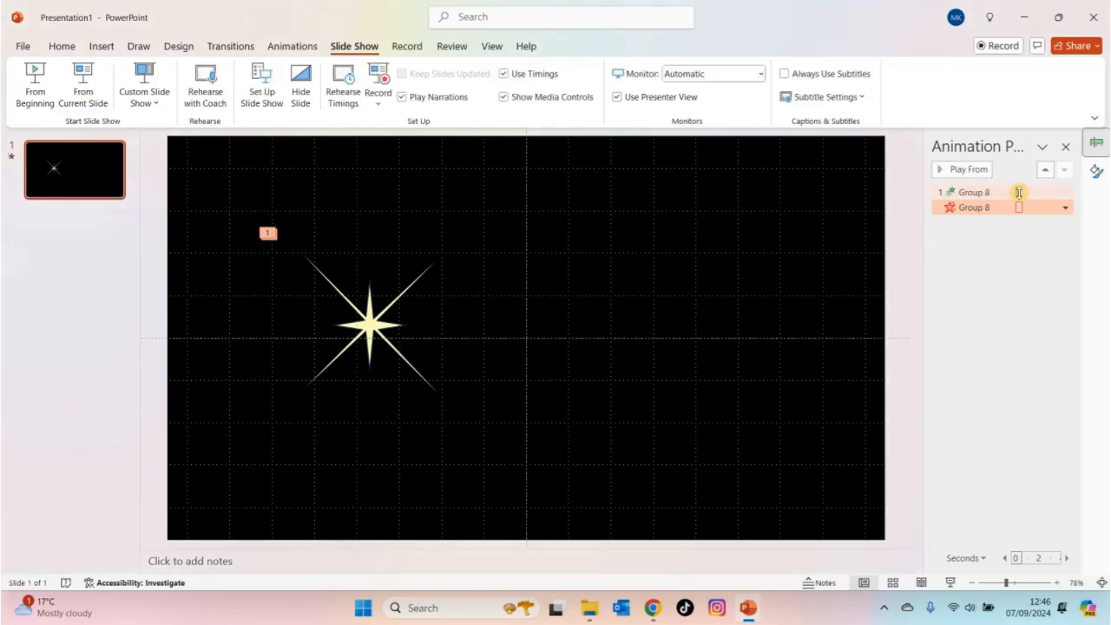
- Lengthen the star's Zoom entrance slightly on the timeline and delay its Shape exit a little
{"action": "left_click_drag", "start_coordinate": [1021, 209], "coordinate": [1016, 198]}
{"action": "left_click", "coordinate": [1019, 193]}
{"action": "left_click_drag", "start_coordinate": [1019, 198], "coordinate": [1020, 208]}
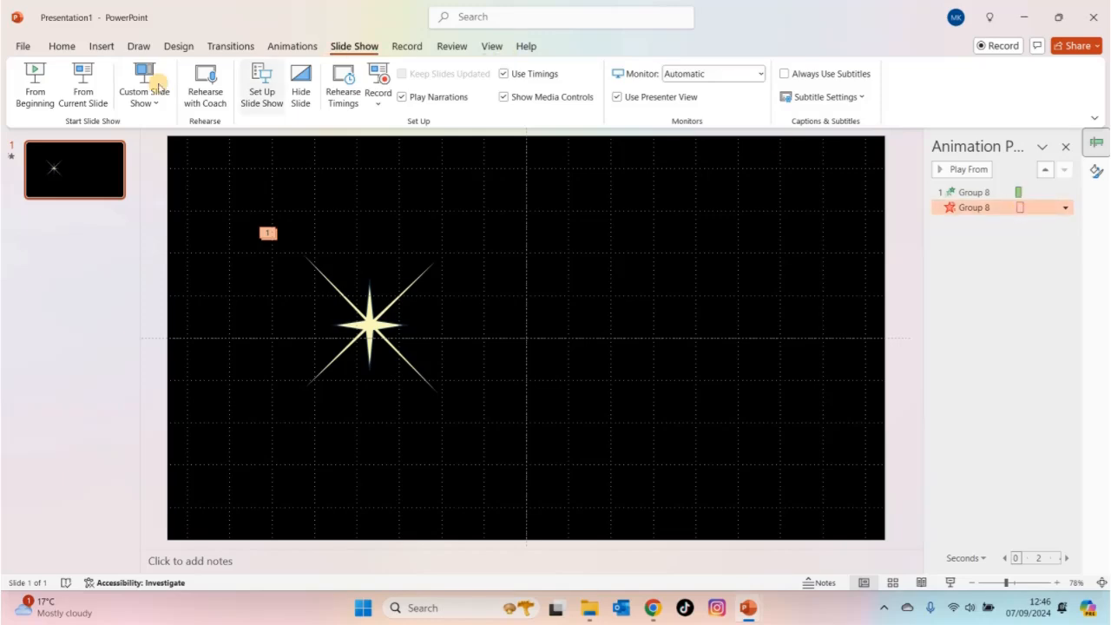
- Replay the current slide to check the star's adjusted animation timing, then end the show
{"action": "left_click", "coordinate": [97, 94]}
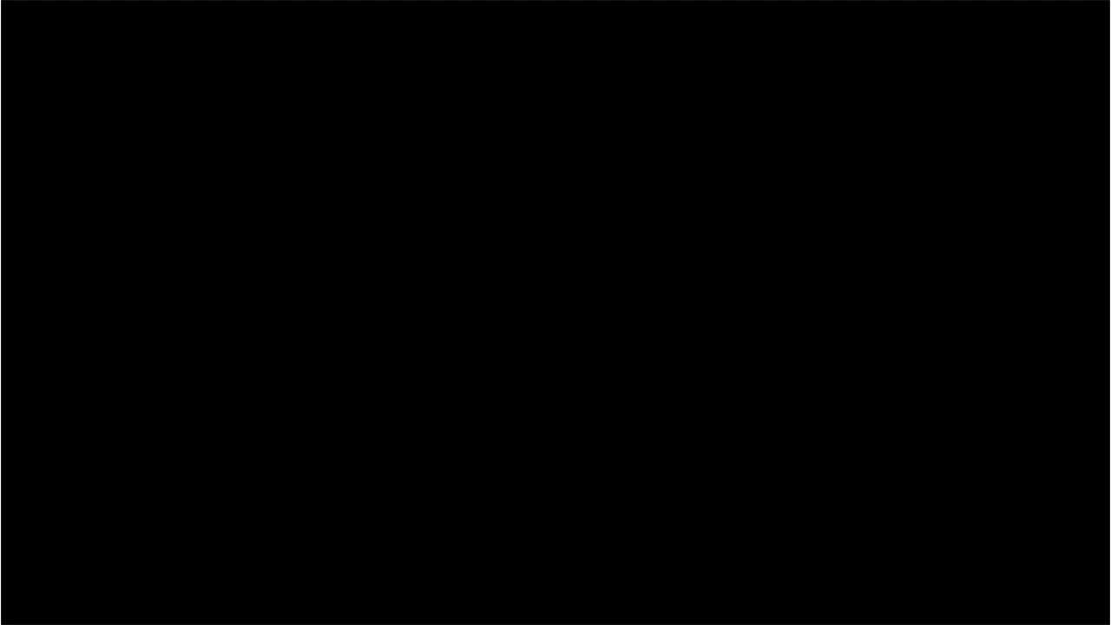
{"action": "key", "text": "Right"}
{"action": "key", "text": "Escape"}
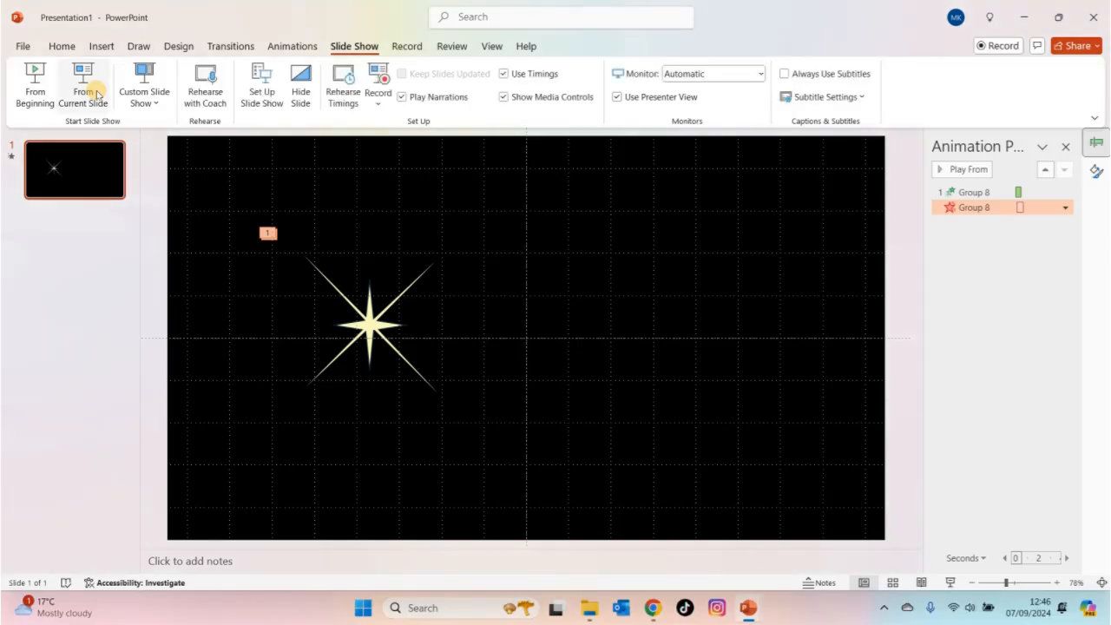
- Shrink the whole star group to about half its size and move it near the slide's upper-left corner
{"action": "left_click_drag", "start_coordinate": [477, 404], "coordinate": [260, 202]}
{"action": "left_click_drag", "start_coordinate": [518, 187], "coordinate": [223, 471]}
{"action": "left_click_drag", "start_coordinate": [464, 422], "coordinate": [368, 323]}
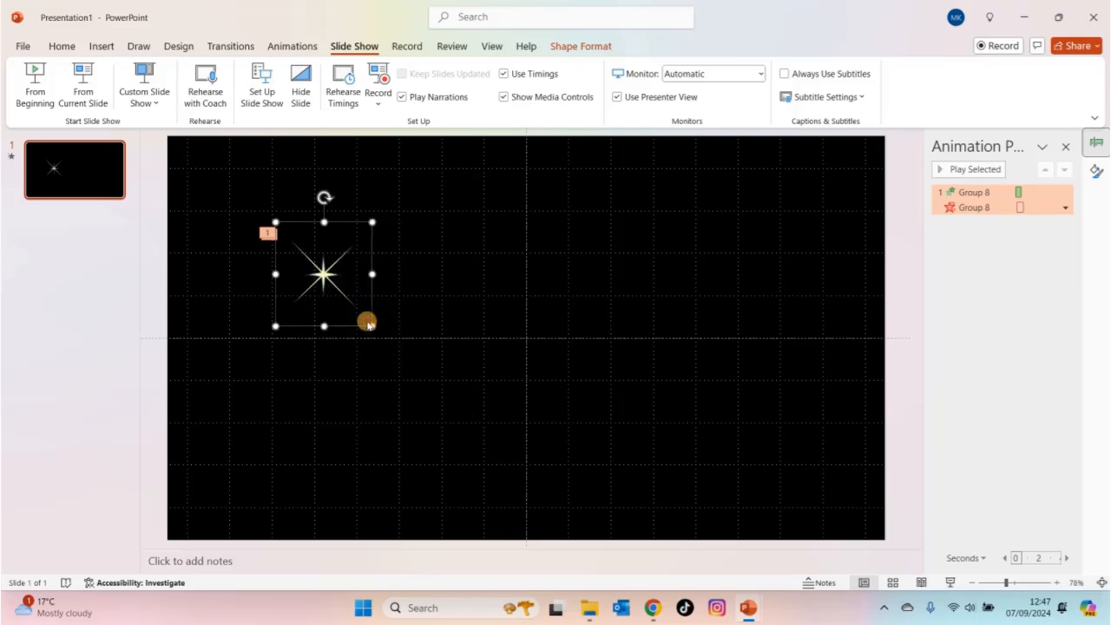
{"action": "left_click_drag", "start_coordinate": [328, 278], "coordinate": [262, 216]}
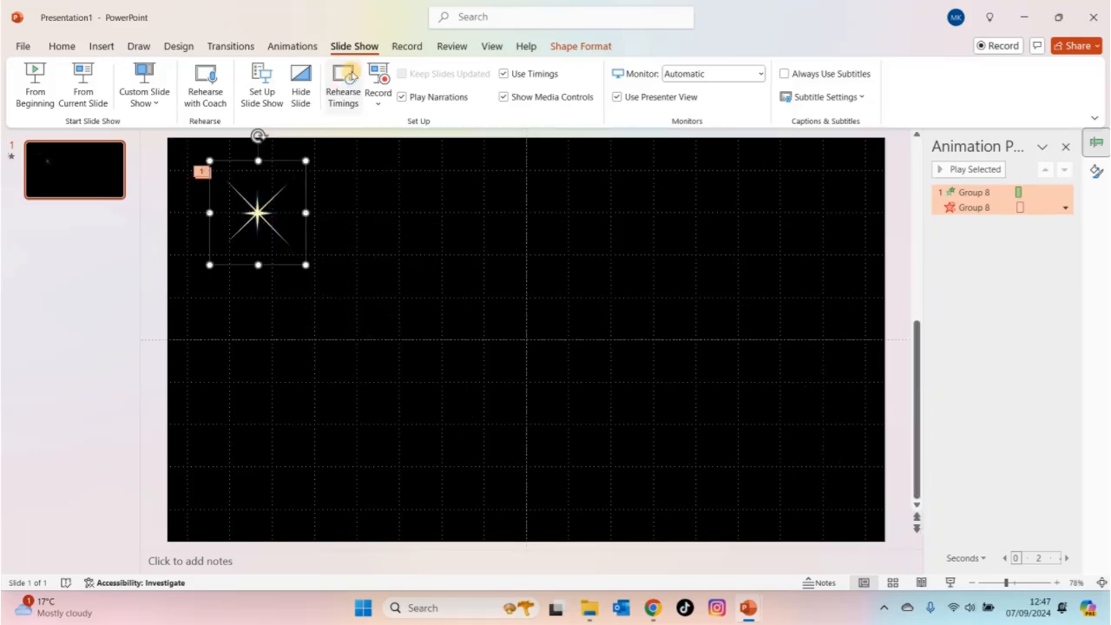
- Preview the smaller star's animation in a slide show of the current slide
{"action": "left_click", "coordinate": [83, 87]}
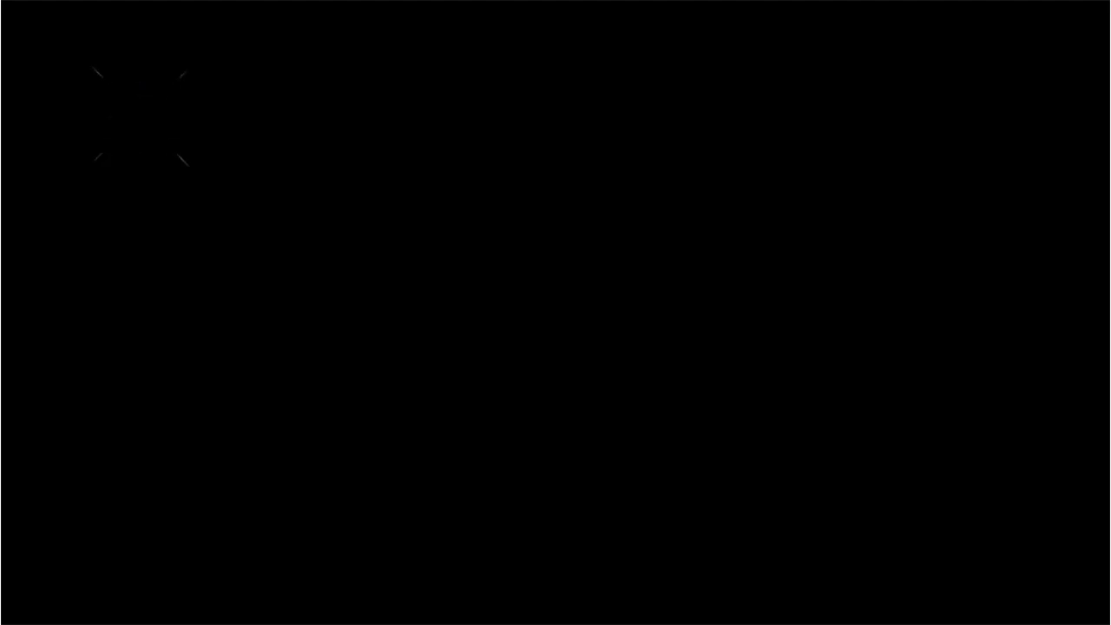
{"action": "key", "text": "Escape"}
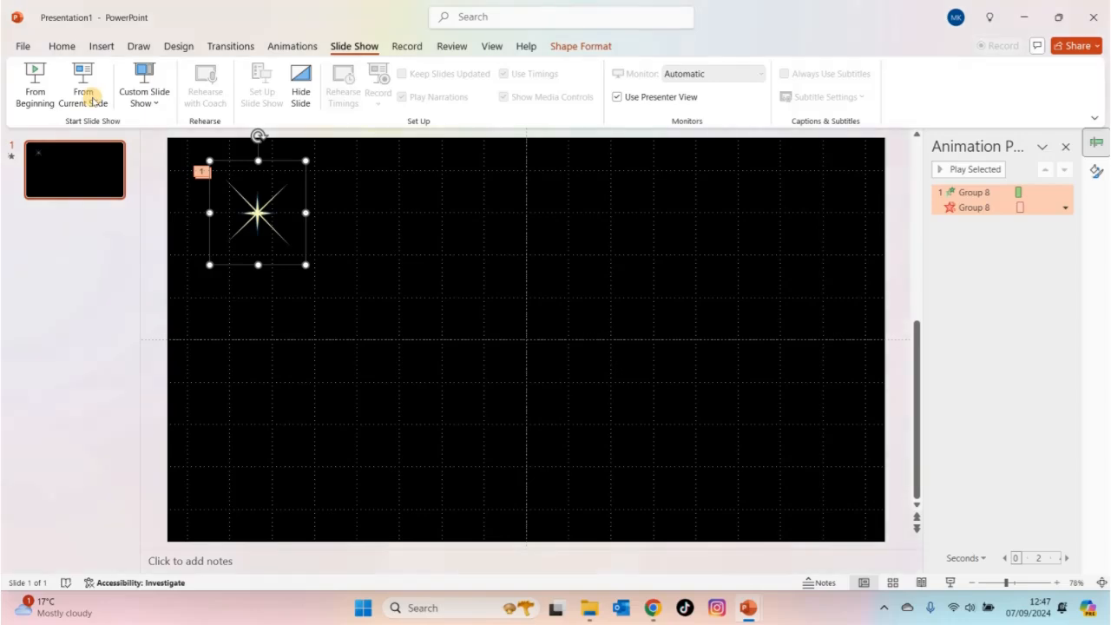
{"action": "left_click", "coordinate": [252, 217]}
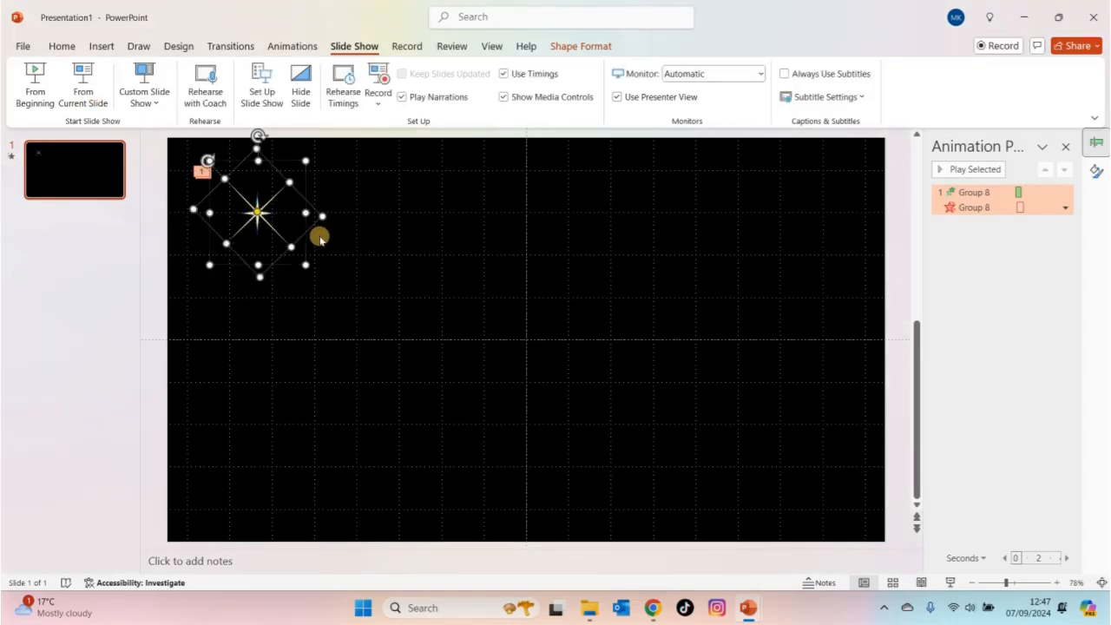
{"action": "key", "text": "ctrl+v"}
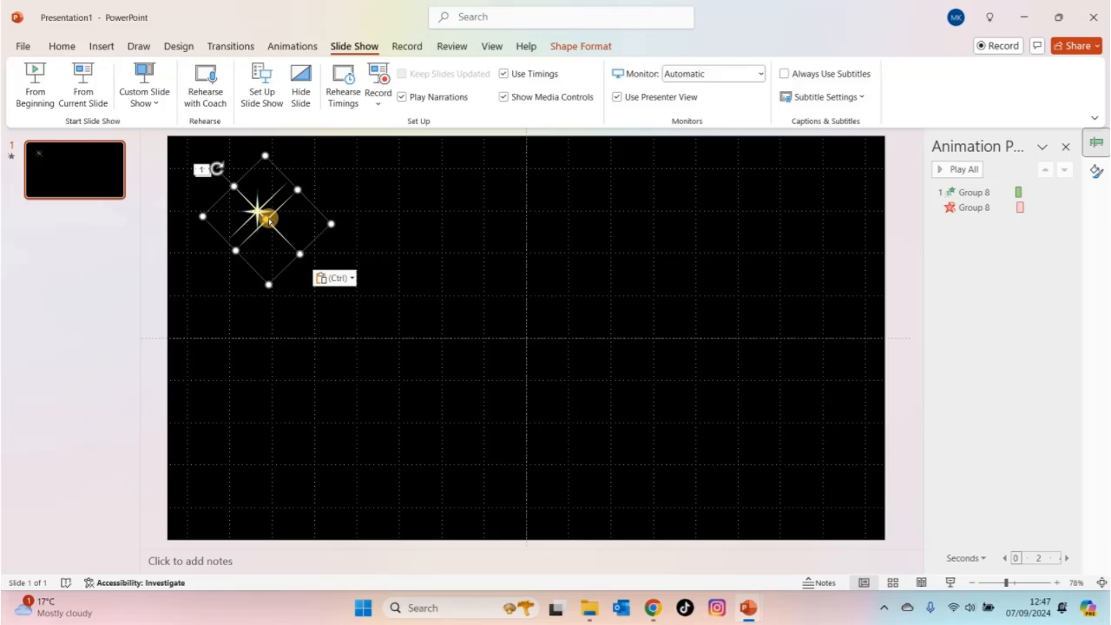
{"action": "left_click_drag", "start_coordinate": [278, 212], "coordinate": [410, 176]}
{"action": "key", "text": "ctrl+z"}
{"action": "key", "text": "ctrl+z"}
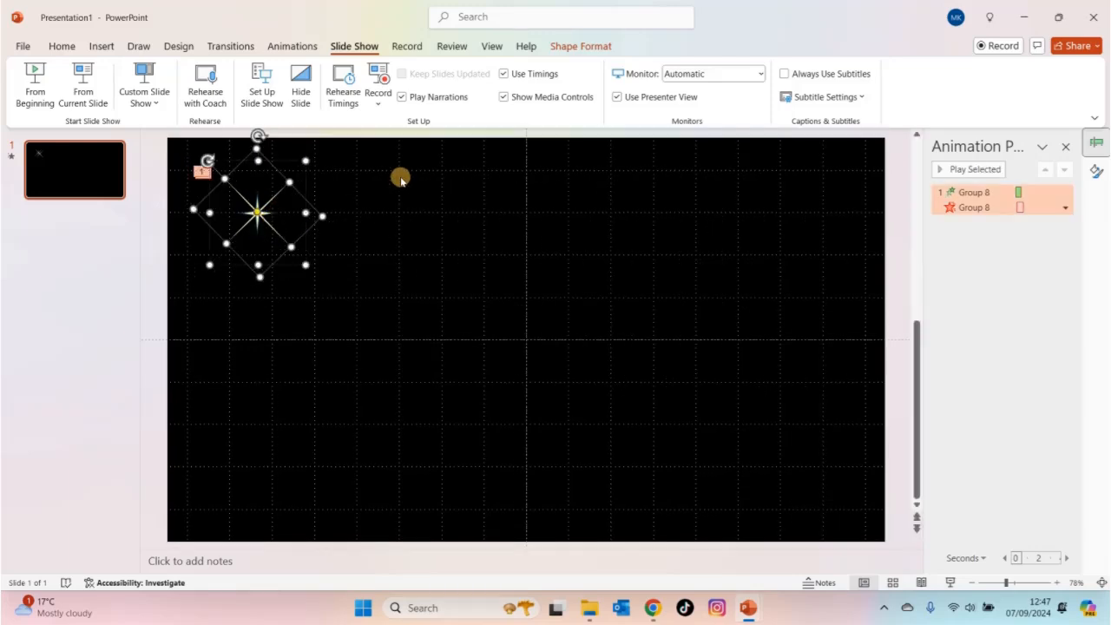
- Paste four copies of the whole animated star group and spread them across the upper part of the slide
{"action": "left_click_drag", "start_coordinate": [358, 293], "coordinate": [134, 114]}
{"action": "scroll", "coordinate": [265, 199], "scroll_direction": "down", "scroll_amount": 1}
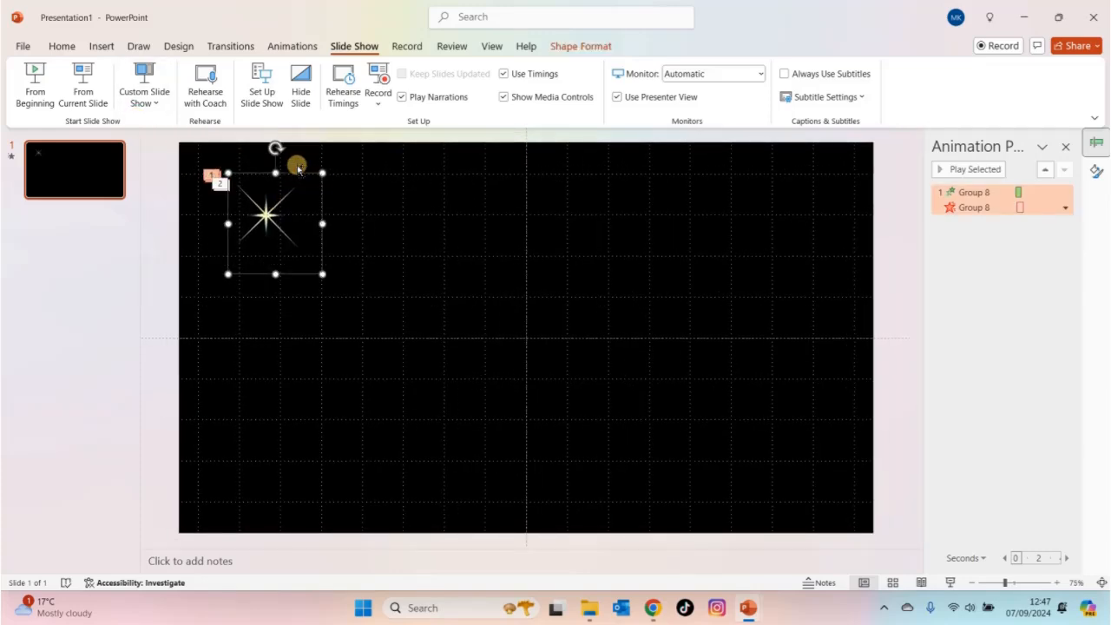
{"action": "key", "text": "ctrl+v"}
{"action": "left_click_drag", "start_coordinate": [303, 172], "coordinate": [427, 212]}
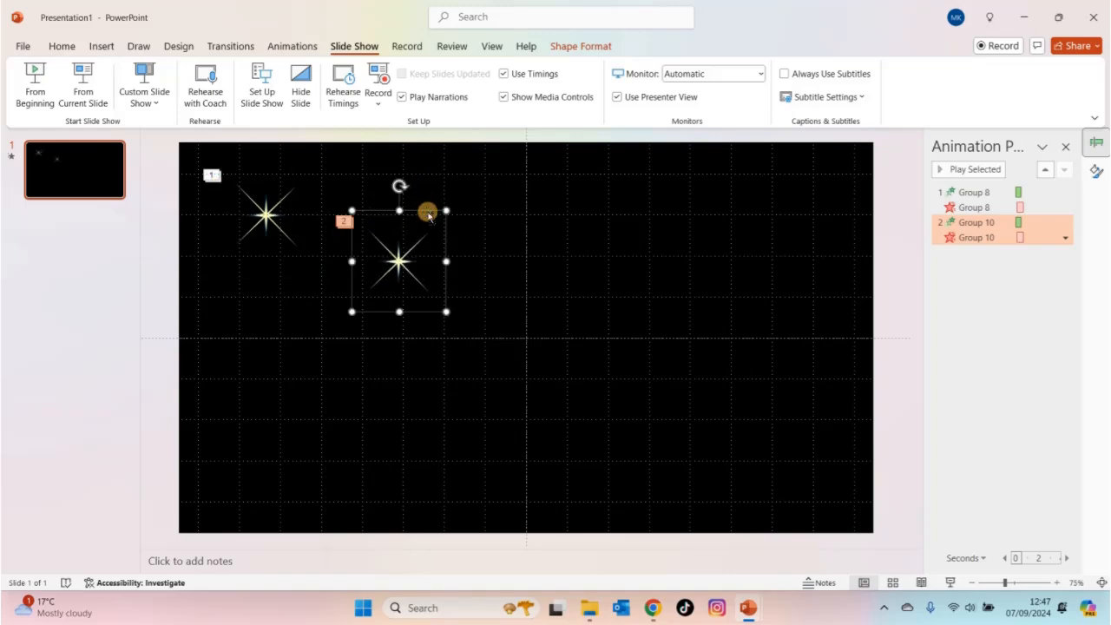
{"action": "left_click_drag", "start_coordinate": [429, 214], "coordinate": [831, 275]}
{"action": "key", "text": "ctrl+v"}
{"action": "key", "text": "ctrl+v"}
{"action": "key", "text": "ctrl+v"}
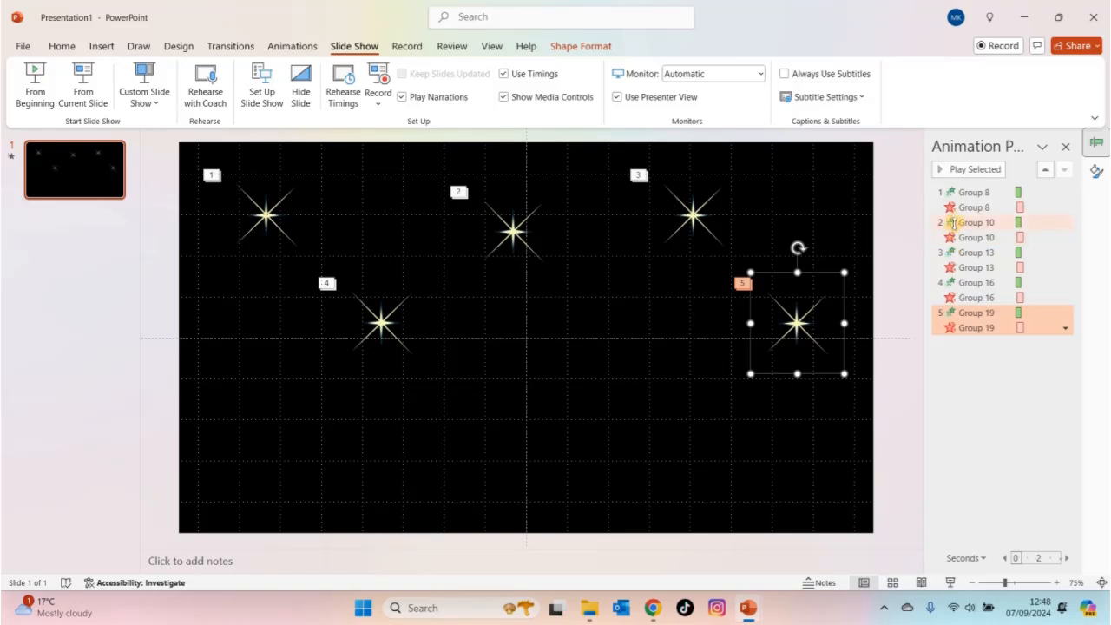
- Set both the entrance and exit animations of the second star, Group 10, to Start After Previous
{"action": "left_click", "coordinate": [960, 222]}
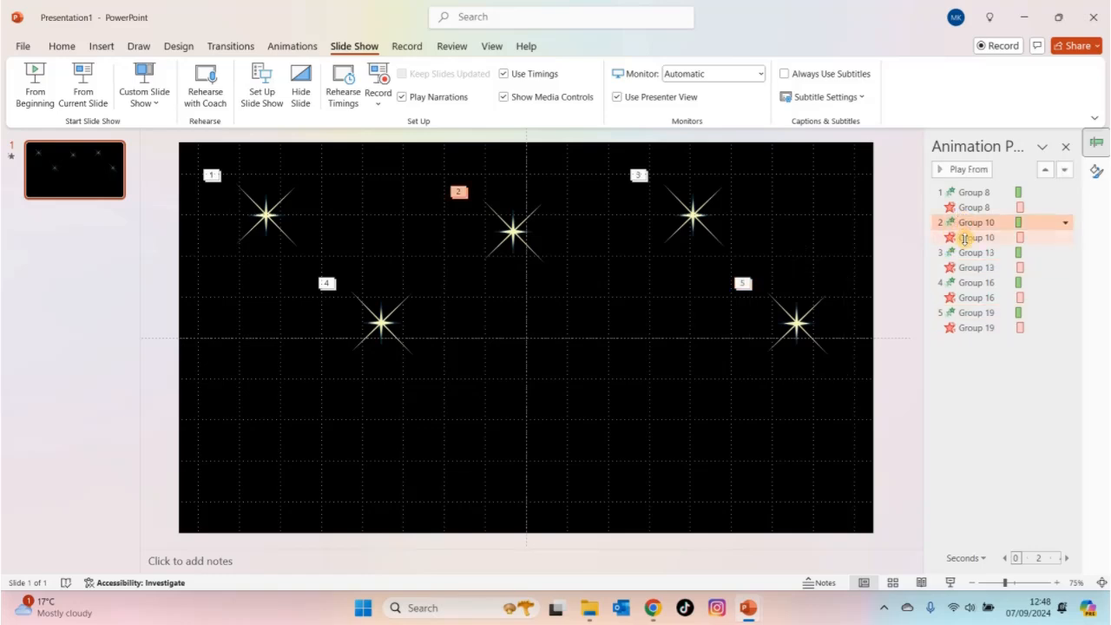
{"action": "left_click", "coordinate": [972, 237], "text": "ctrl"}
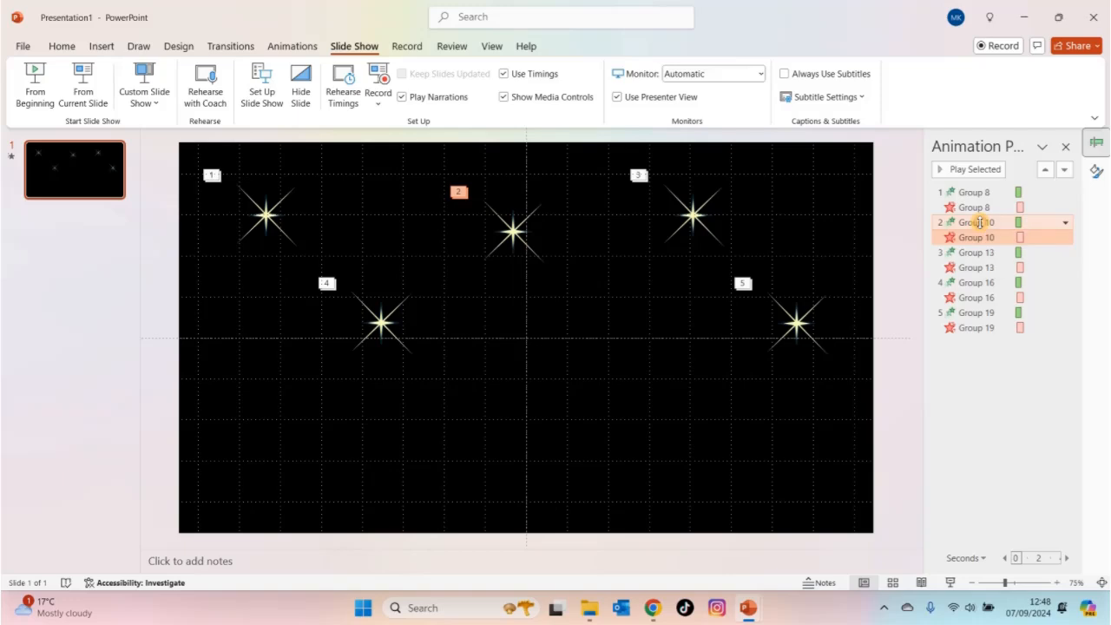
{"action": "left_click", "coordinate": [979, 222]}
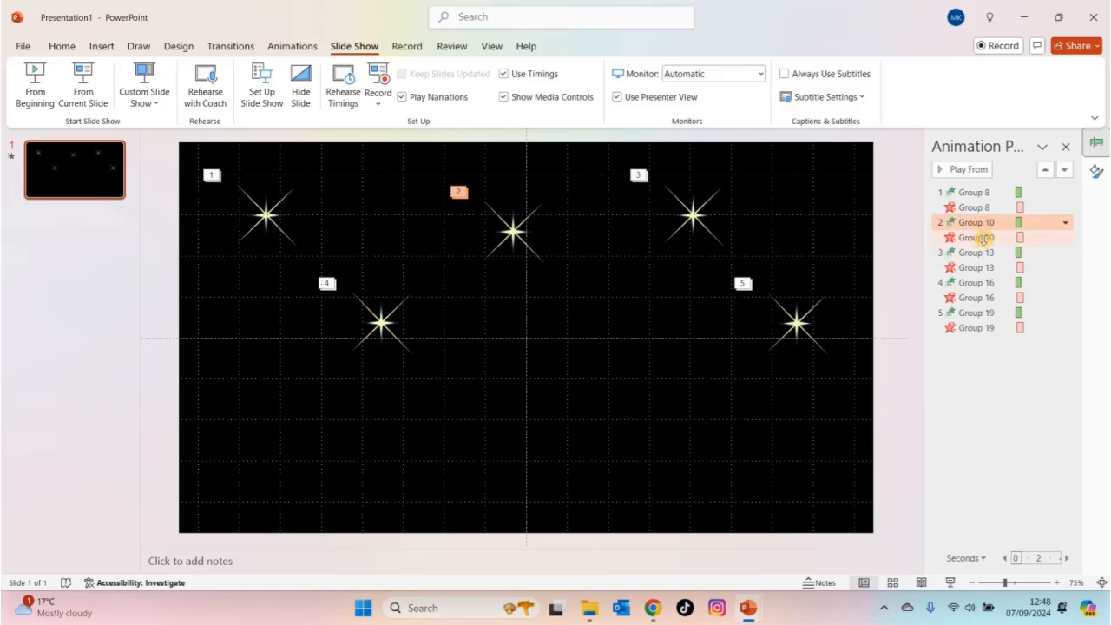
{"action": "left_click", "coordinate": [982, 238], "text": "ctrl"}
{"action": "right_click", "coordinate": [984, 240]}
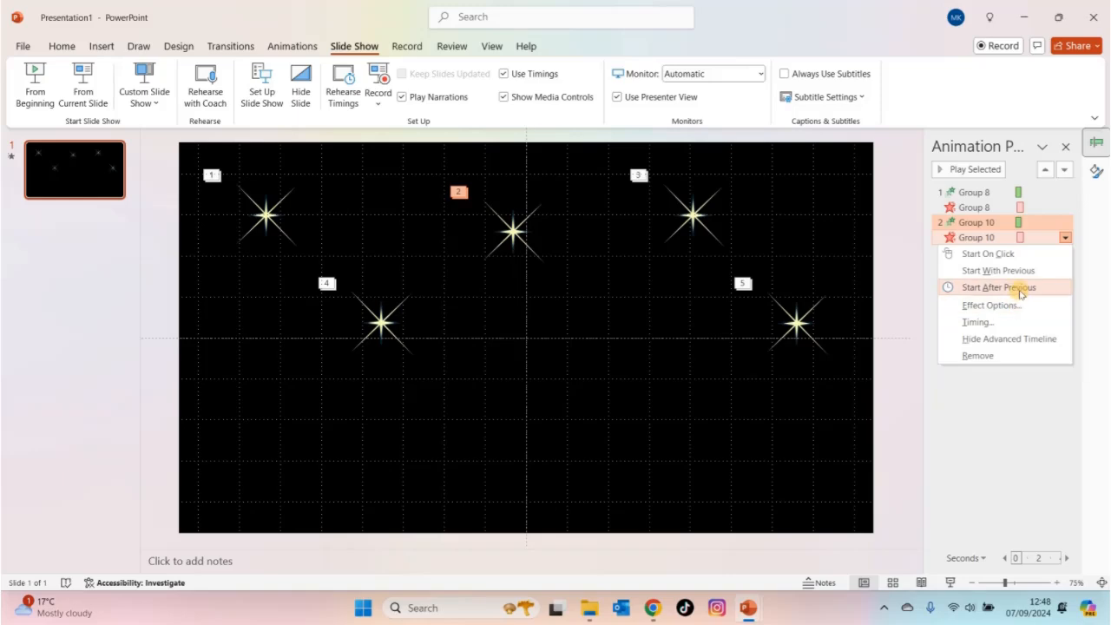
{"action": "left_click", "coordinate": [998, 287]}
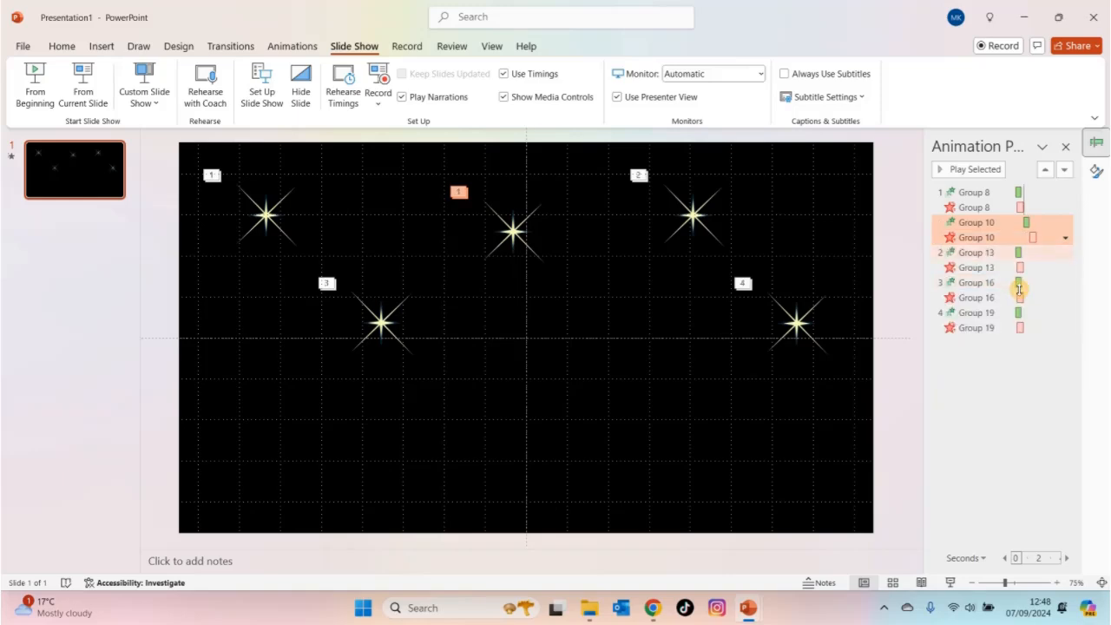
- Set the exit animation of the second star, Group 10, to Start With Previous and delay it slightly past its entrance on the timeline
{"action": "left_click", "coordinate": [1046, 266]}
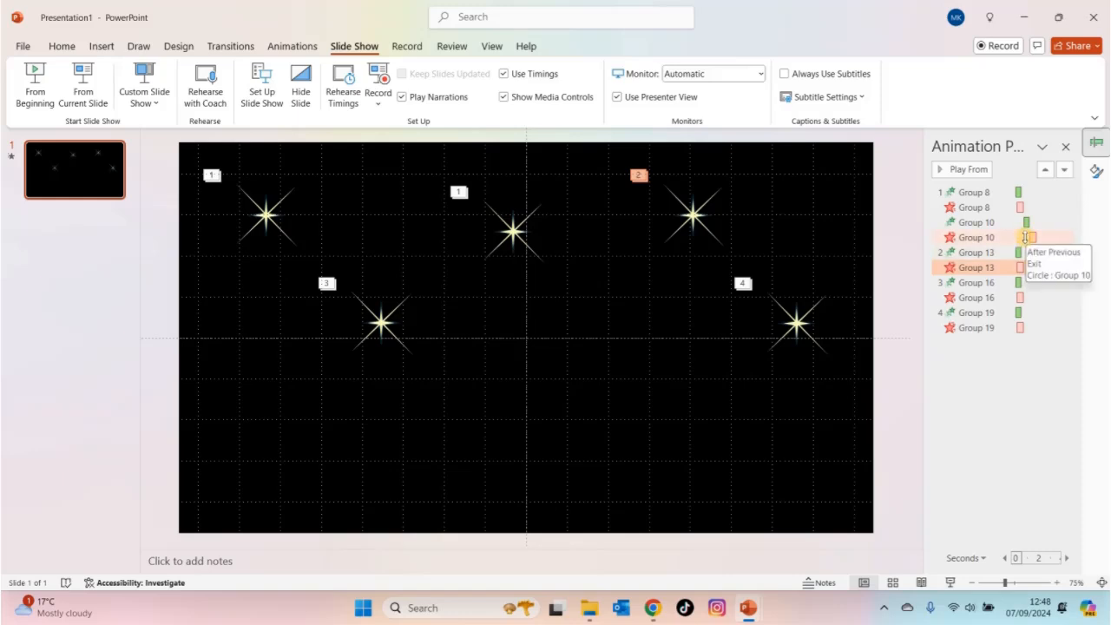
{"action": "left_click_drag", "start_coordinate": [1035, 237], "coordinate": [1009, 240]}
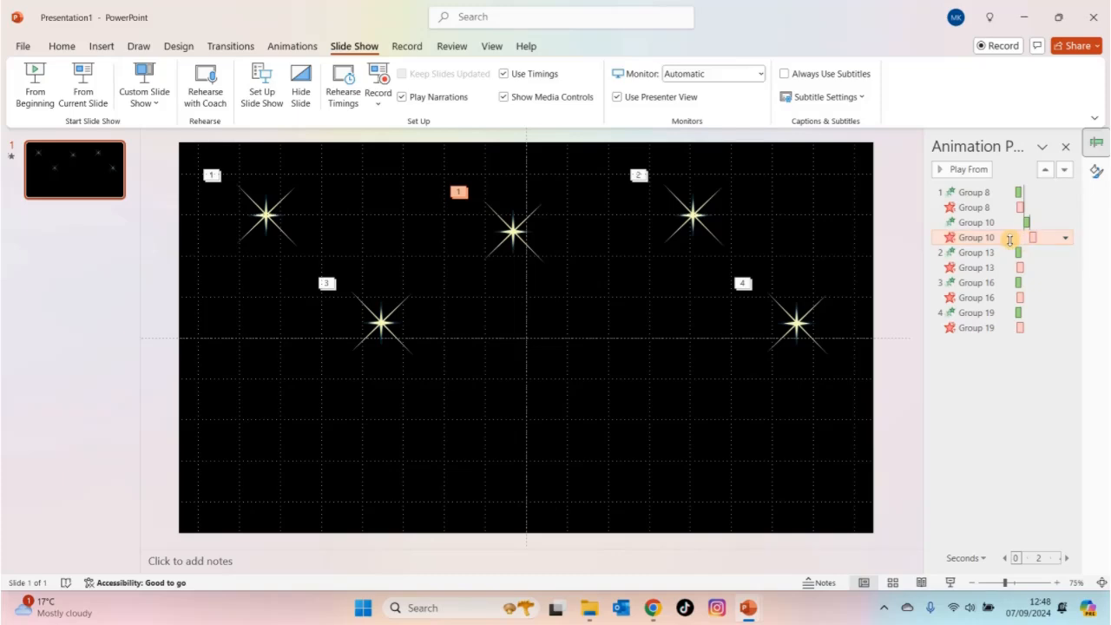
{"action": "left_click", "coordinate": [1064, 237]}
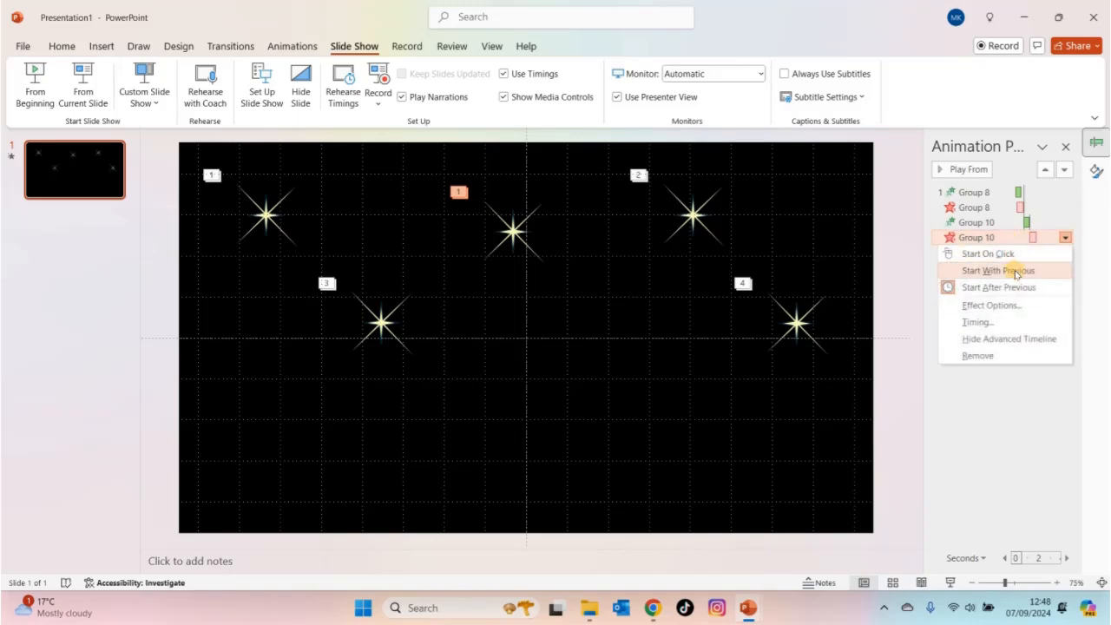
{"action": "left_click", "coordinate": [1016, 272]}
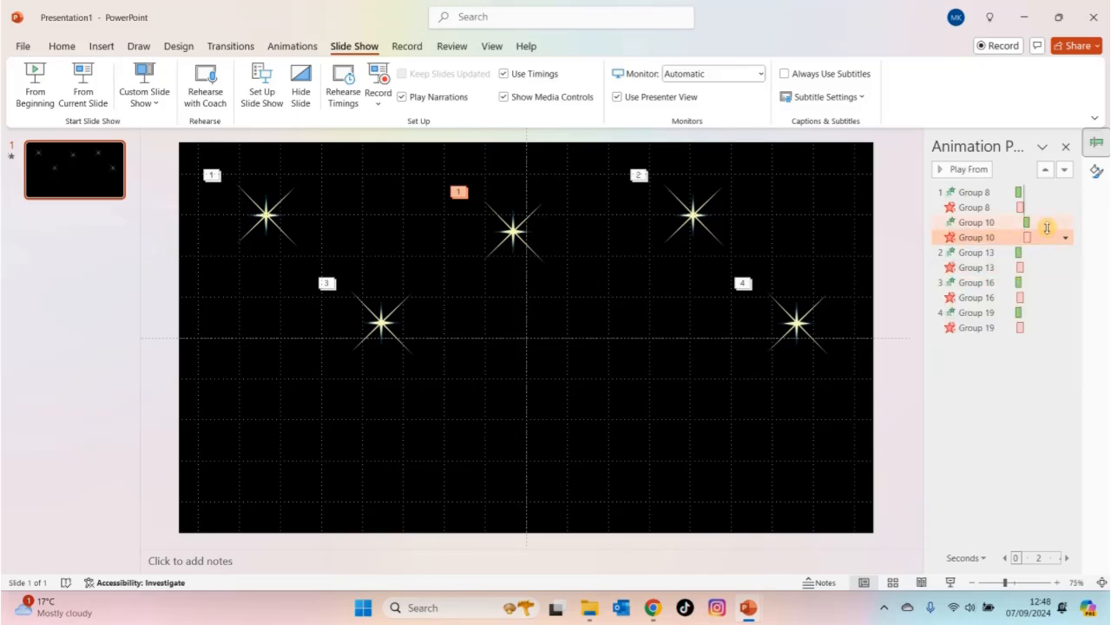
{"action": "left_click_drag", "start_coordinate": [1027, 238], "coordinate": [1029, 237]}
- Set all entrance and exit animations of Groups 13, 16 and 19 to Start With Previous
{"action": "left_click", "coordinate": [995, 252]}
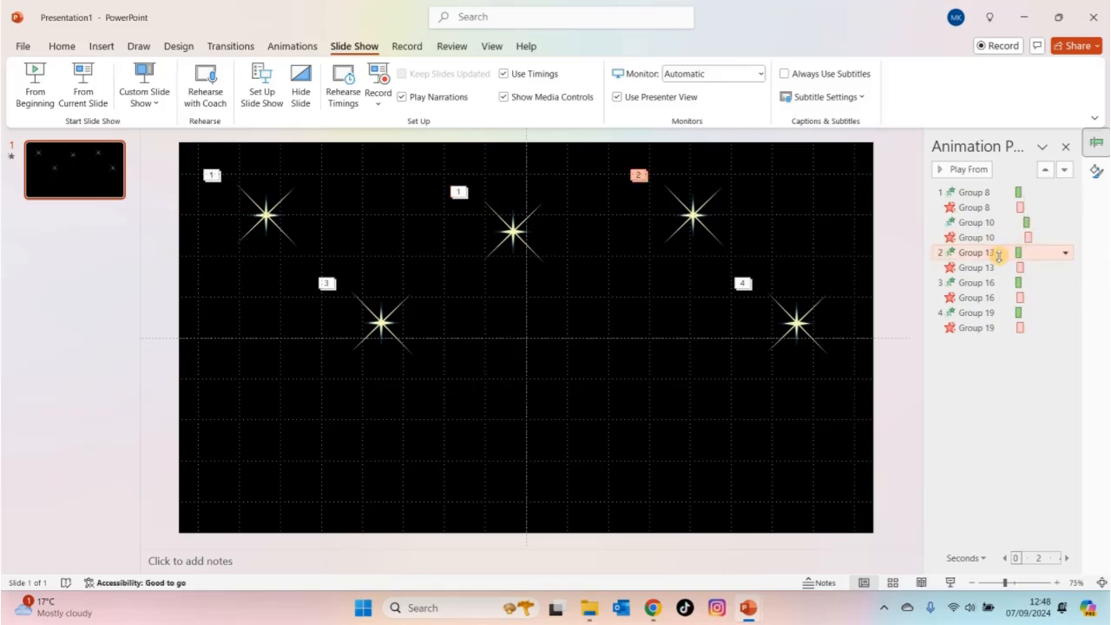
{"action": "left_click", "coordinate": [976, 328], "text": "shift"}
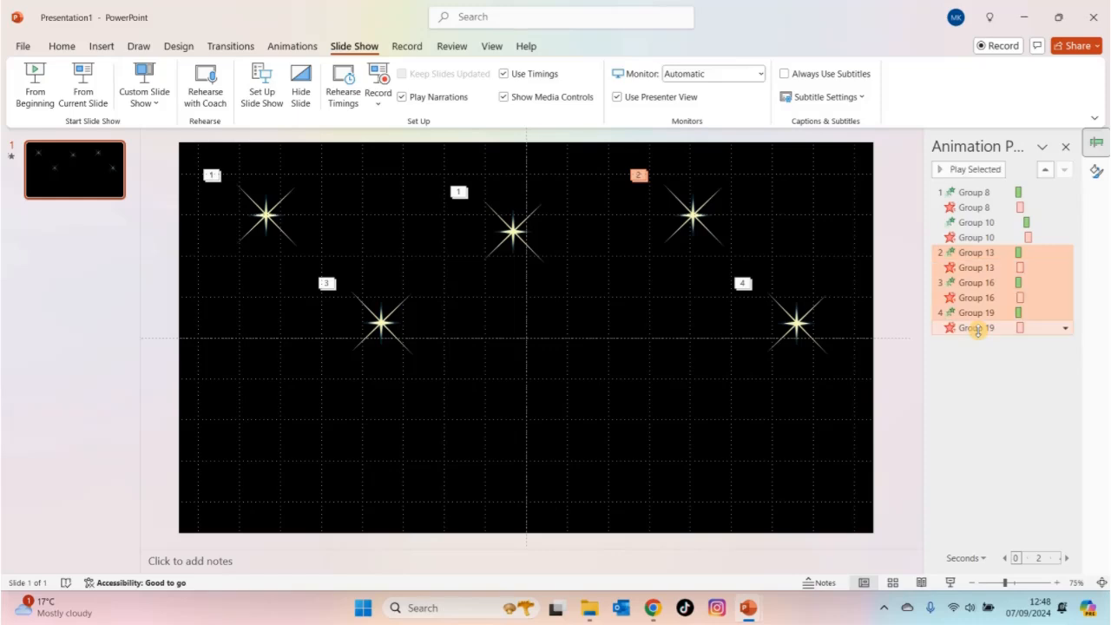
{"action": "right_click", "coordinate": [977, 329]}
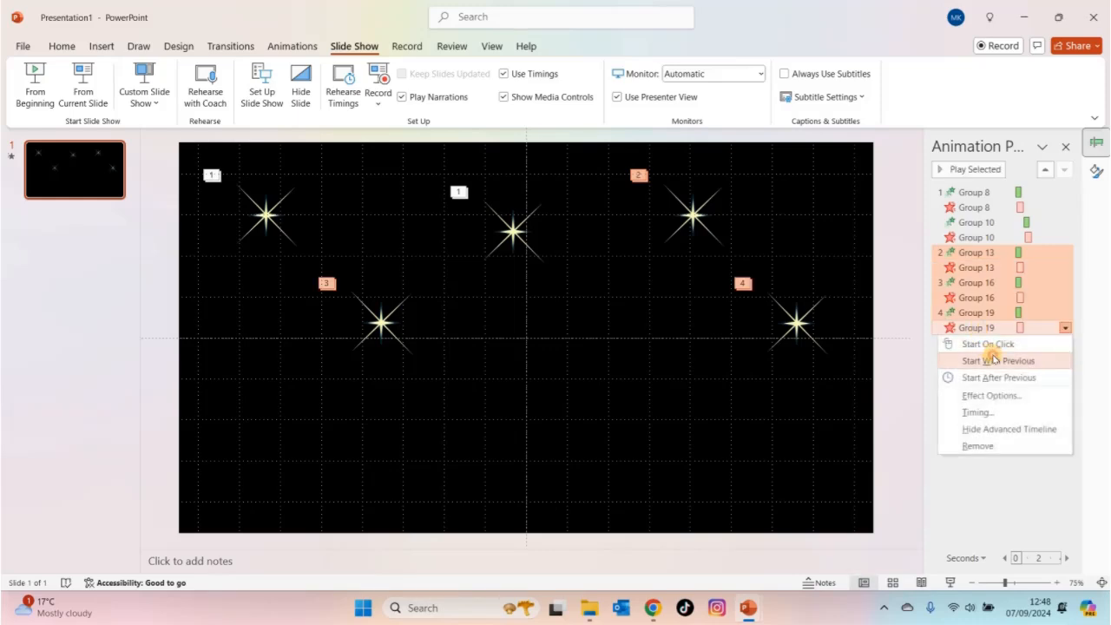
{"action": "left_click", "coordinate": [993, 358]}
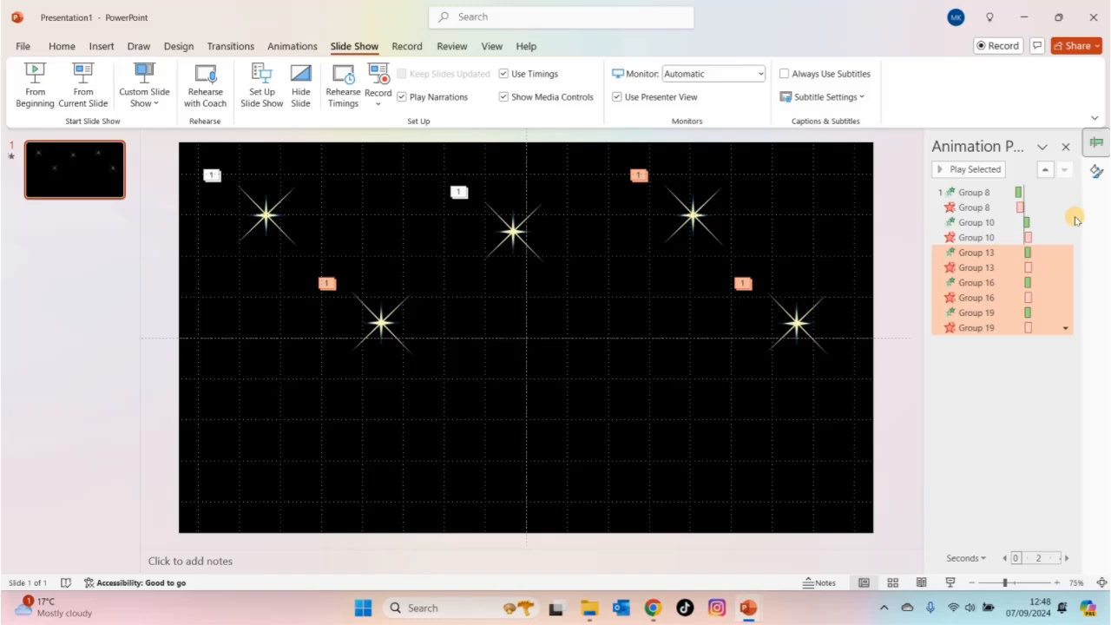
- Shift Group 13's entrance and exit animations along the timeline so they start after those of Group 10
{"action": "left_click_drag", "start_coordinate": [1028, 253], "coordinate": [1031, 257]}
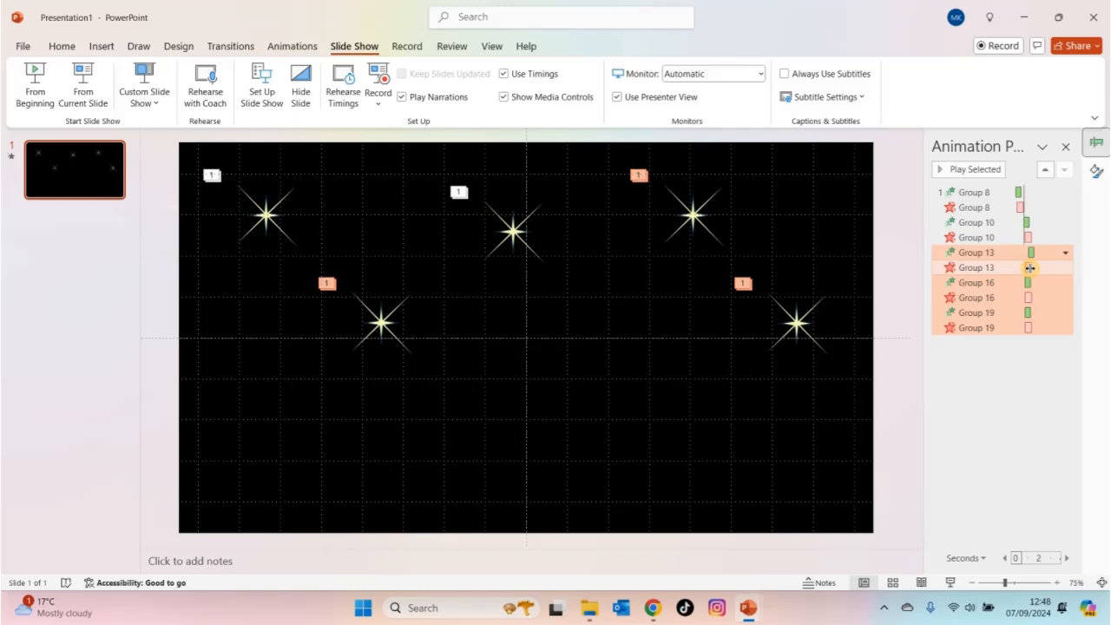
{"action": "left_click", "coordinate": [1028, 268]}
{"action": "left_click_drag", "start_coordinate": [1028, 268], "coordinate": [1033, 269]}
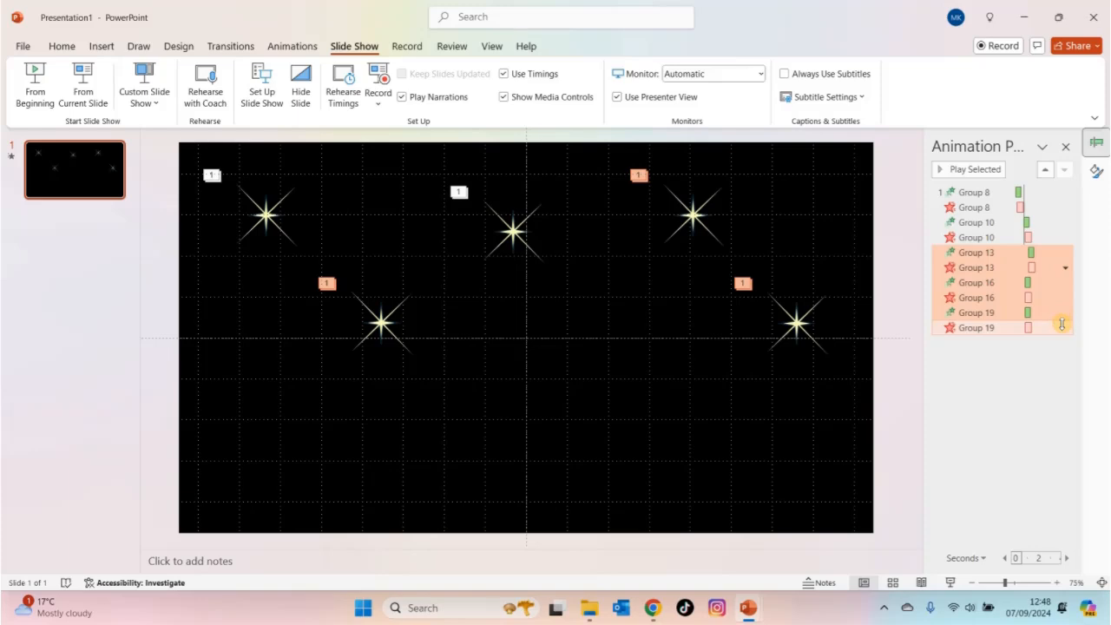
- Try to set a 1.2-second delay for the selected animations of Groups 13, 16 and 19
{"action": "left_click", "coordinate": [1032, 269]}
{"action": "double_click", "coordinate": [1033, 269]}
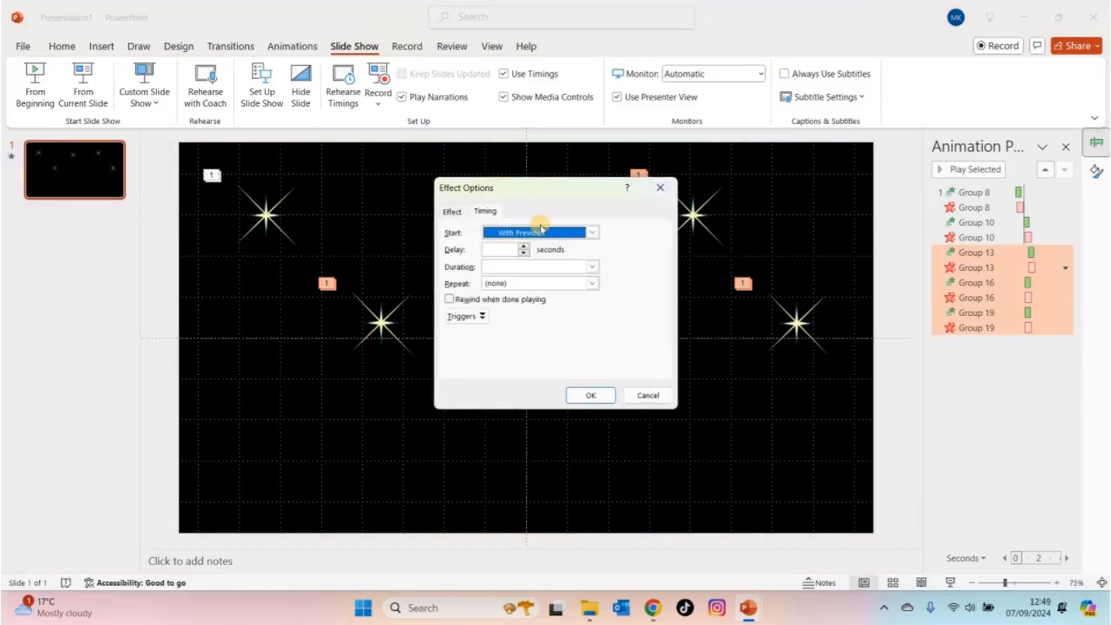
{"action": "left_click", "coordinate": [489, 249]}
{"action": "type", "text": "1.2"}
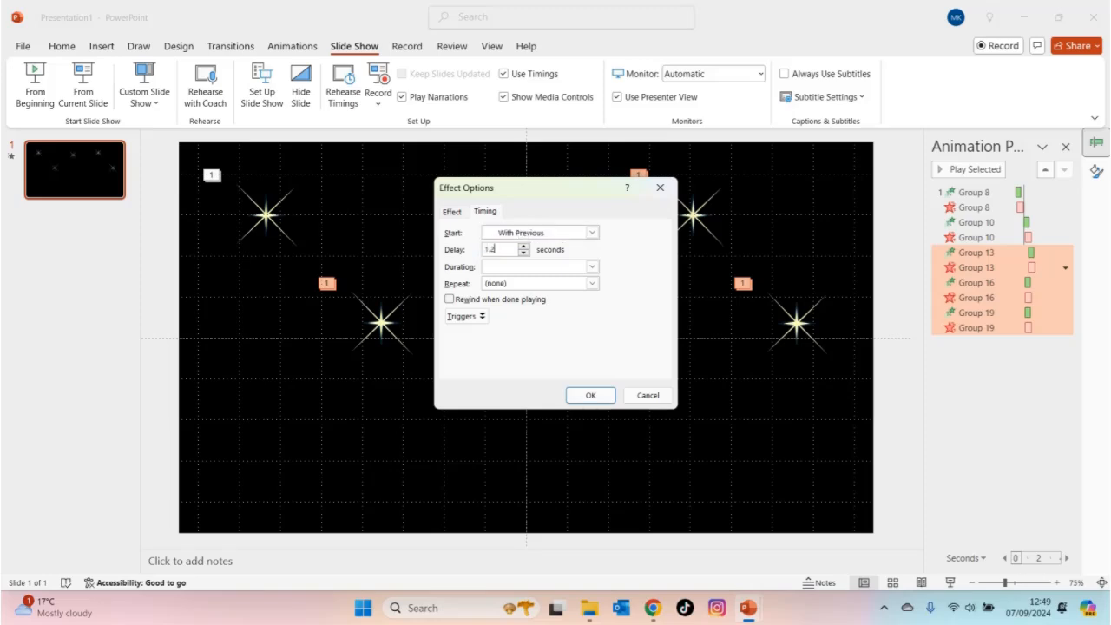
{"action": "left_click", "coordinate": [589, 395]}
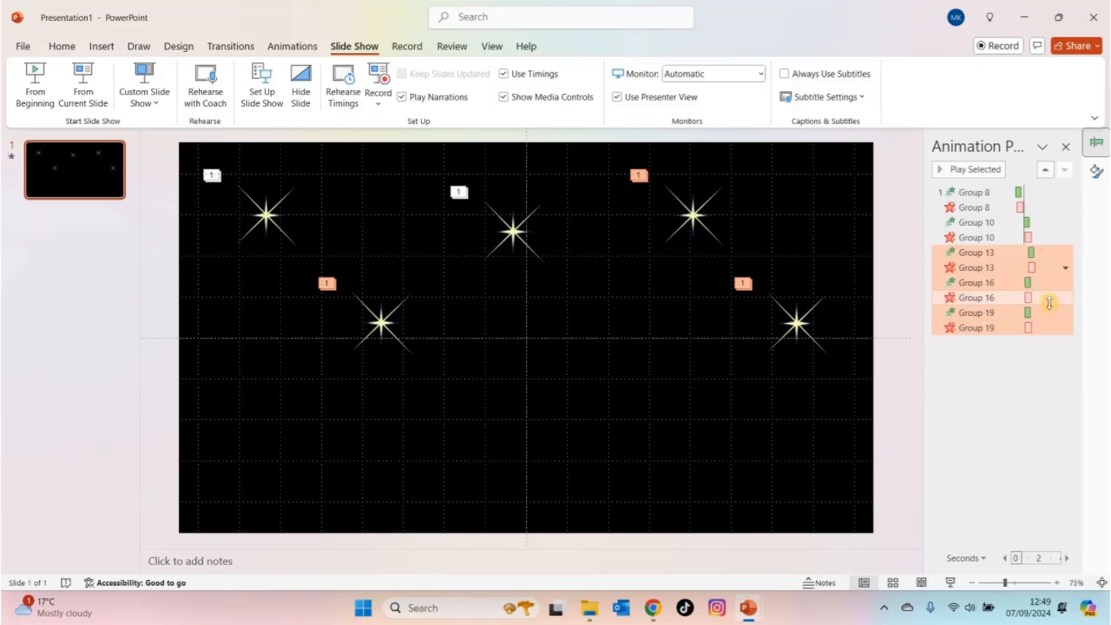
- Delay Group 13's exit slightly past its entrance, and shift Group 16's entrance and exit to follow Group 13 on the timeline
{"action": "left_click", "coordinate": [1050, 328]}
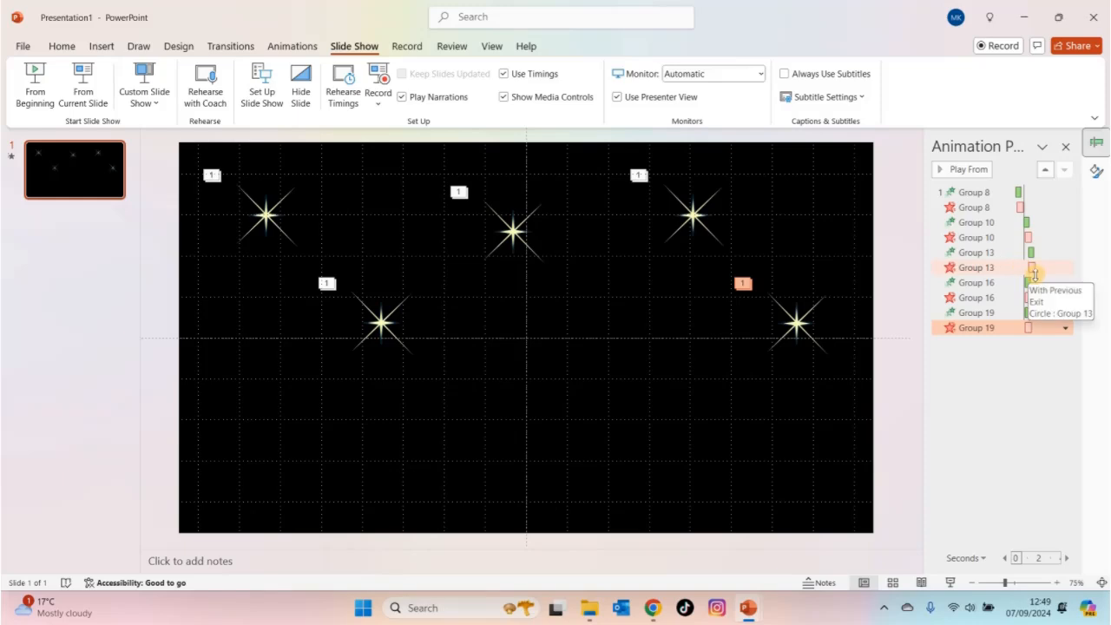
{"action": "left_click_drag", "start_coordinate": [1031, 268], "coordinate": [1033, 269]}
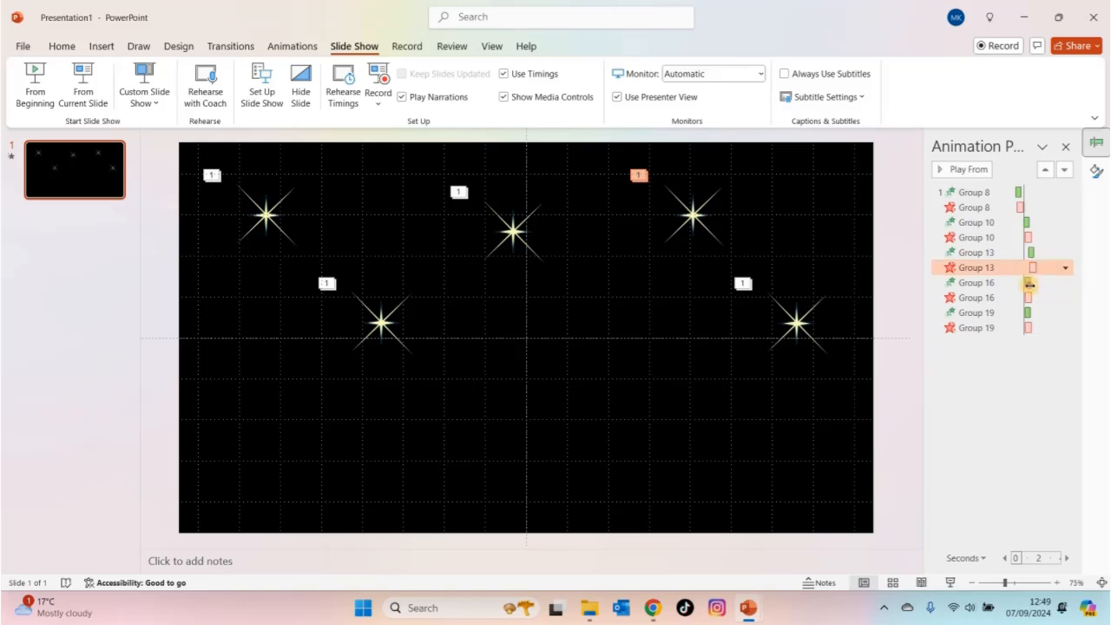
{"action": "left_click", "coordinate": [1036, 286]}
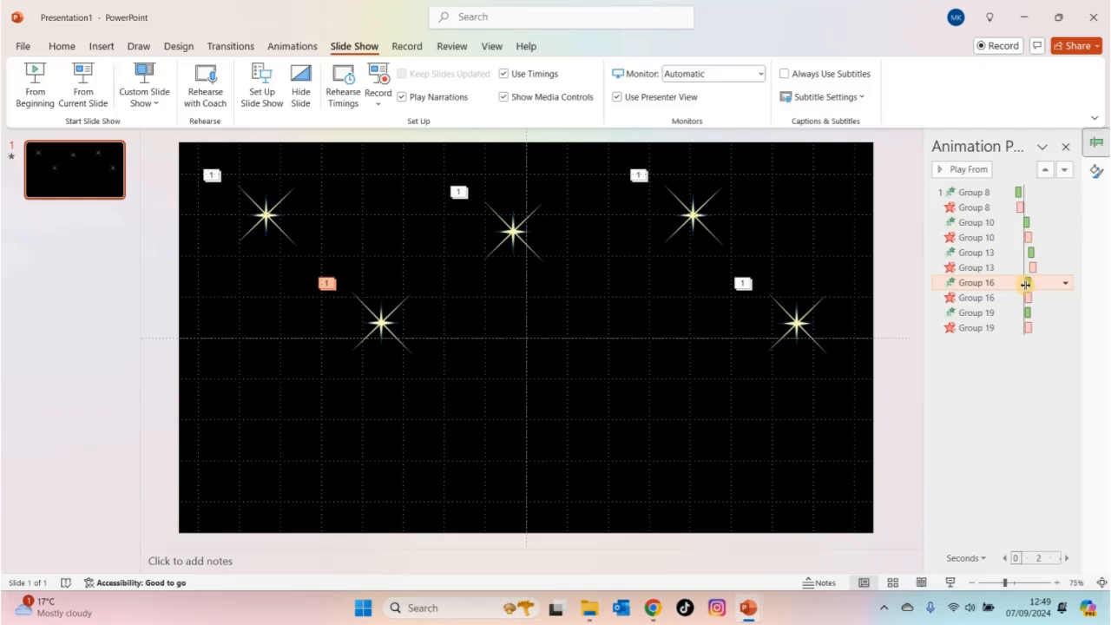
{"action": "mouse_move", "coordinate": [1028, 284]}
{"action": "left_mouse_down"}
{"action": "mouse_move", "coordinate": [1041, 283]}
{"action": "mouse_move", "coordinate": [1031, 298]}
{"action": "mouse_move", "coordinate": [1040, 298]}
{"action": "left_mouse_up"}
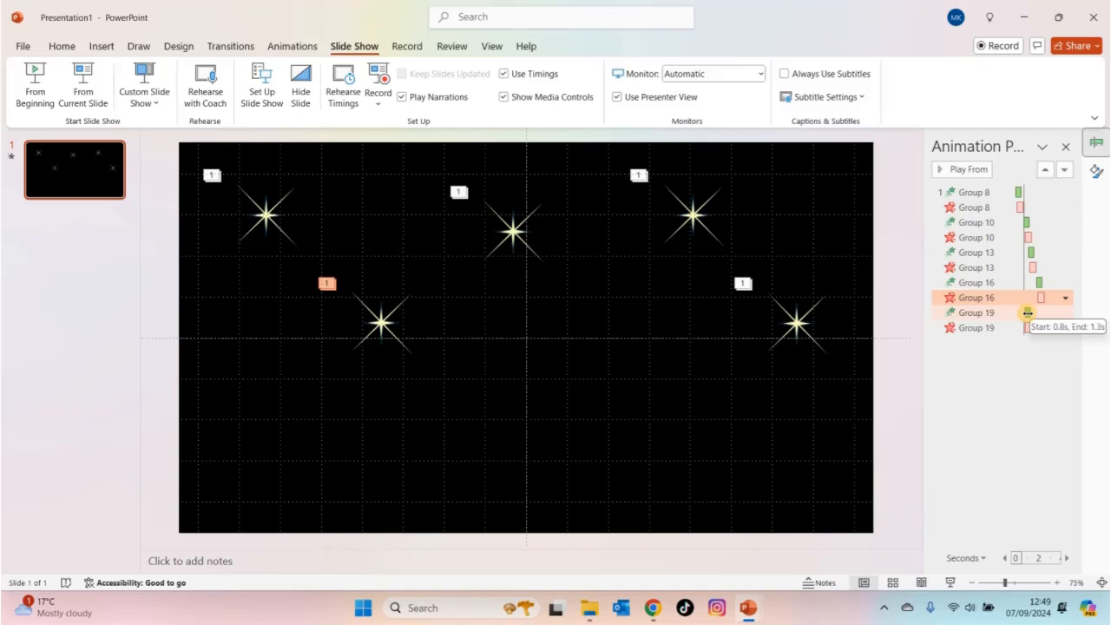
- Shift Group 19's entrance and exit animations along the timeline so they follow those of Group 16
{"action": "left_click", "coordinate": [1028, 312]}
{"action": "mouse_move", "coordinate": [1027, 312]}
{"action": "left_mouse_down"}
{"action": "mouse_move", "coordinate": [1050, 313]}
{"action": "mouse_move", "coordinate": [1037, 328]}
{"action": "left_mouse_up"}
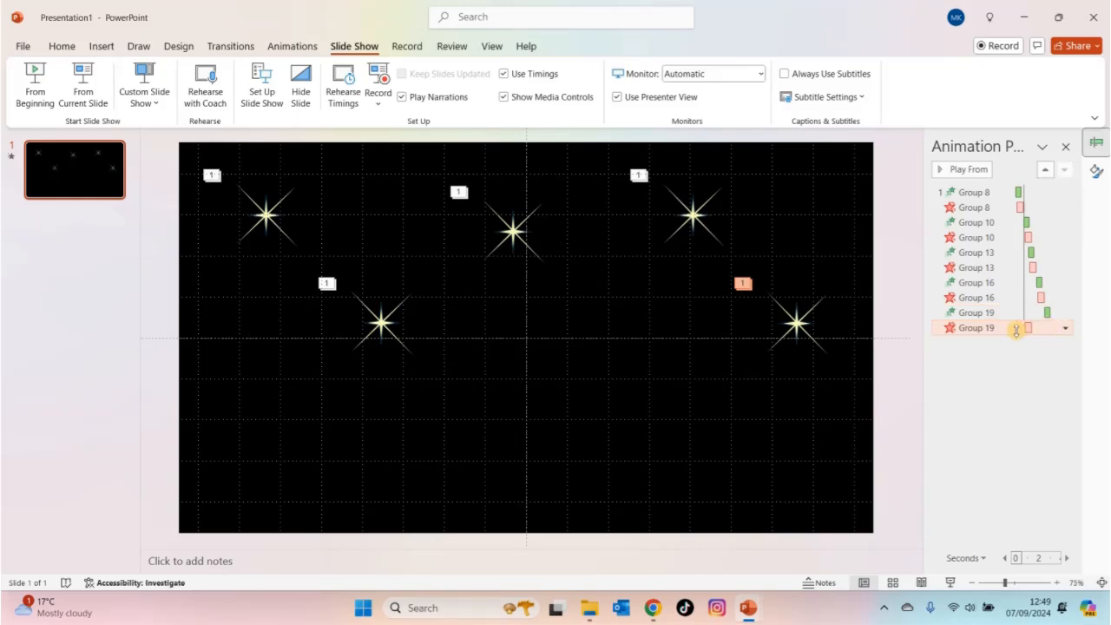
{"action": "left_click_drag", "start_coordinate": [1028, 328], "coordinate": [1048, 328]}
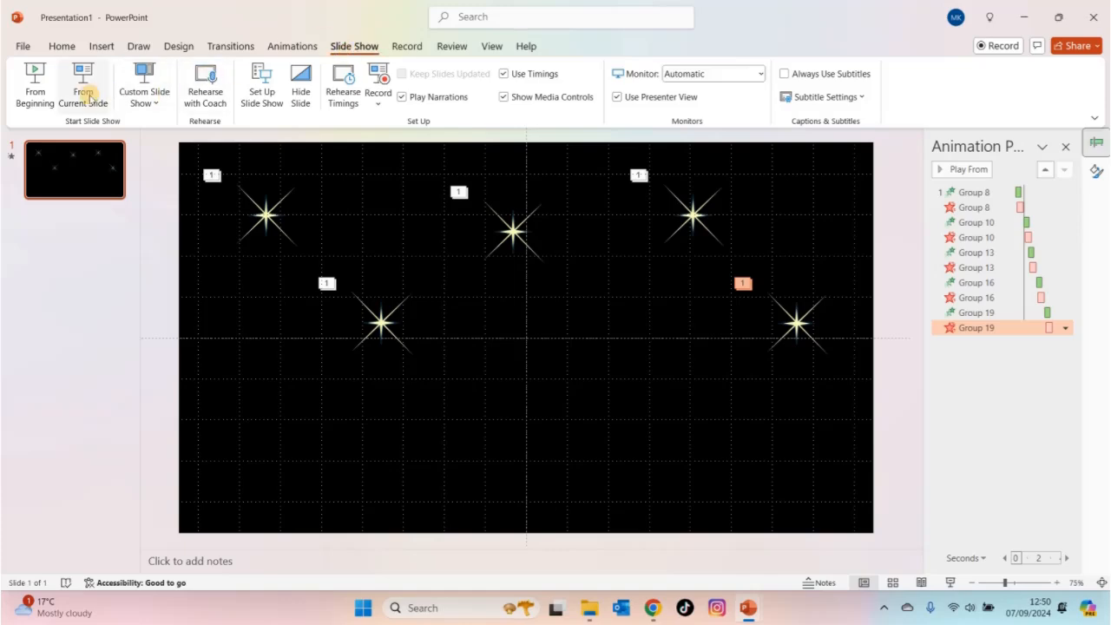
- Preview the sequenced twinkling of all five stars in a slide show of the current slide
{"action": "left_click", "coordinate": [84, 94]}
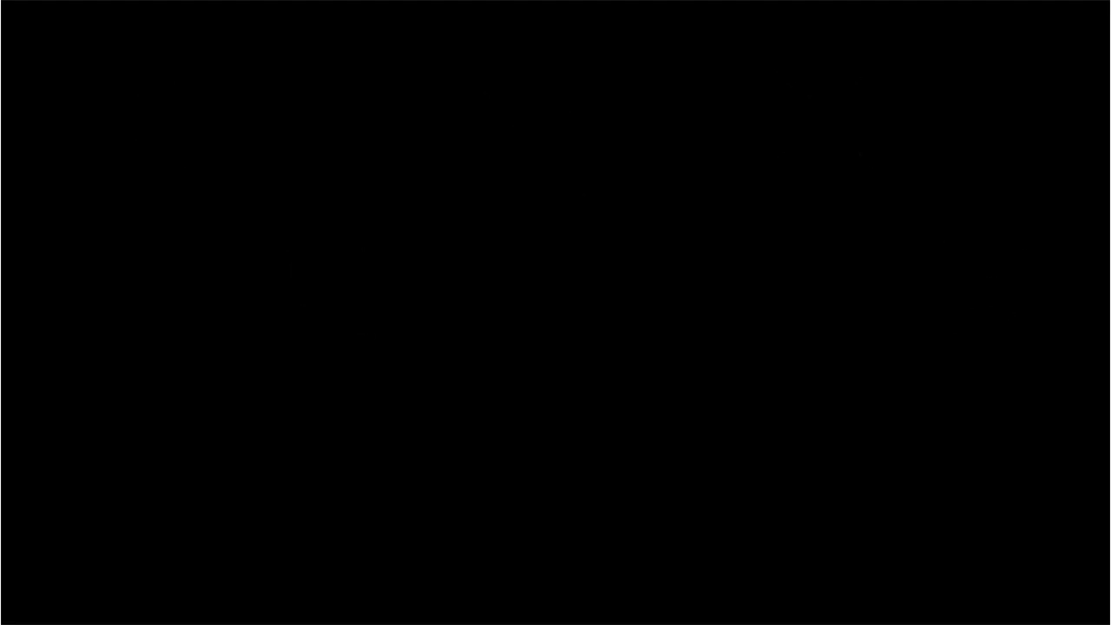
{"action": "key", "text": "Escape"}
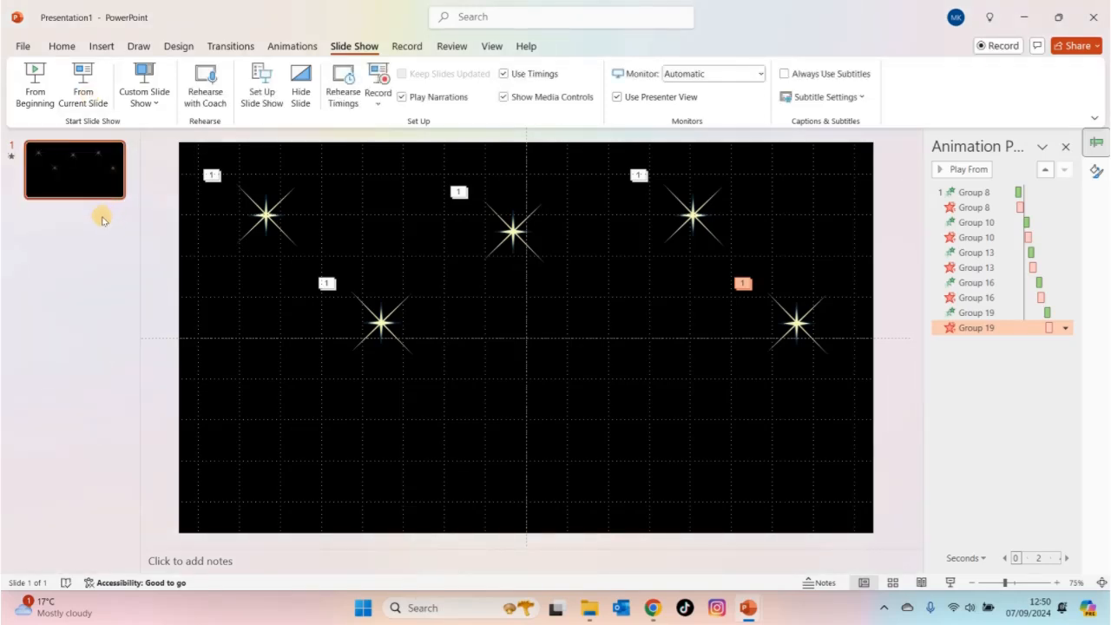
- Add a new slide after the star slide and delete its title and text placeholders
{"action": "right_click", "coordinate": [103, 220]}
{"action": "left_click", "coordinate": [152, 277]}
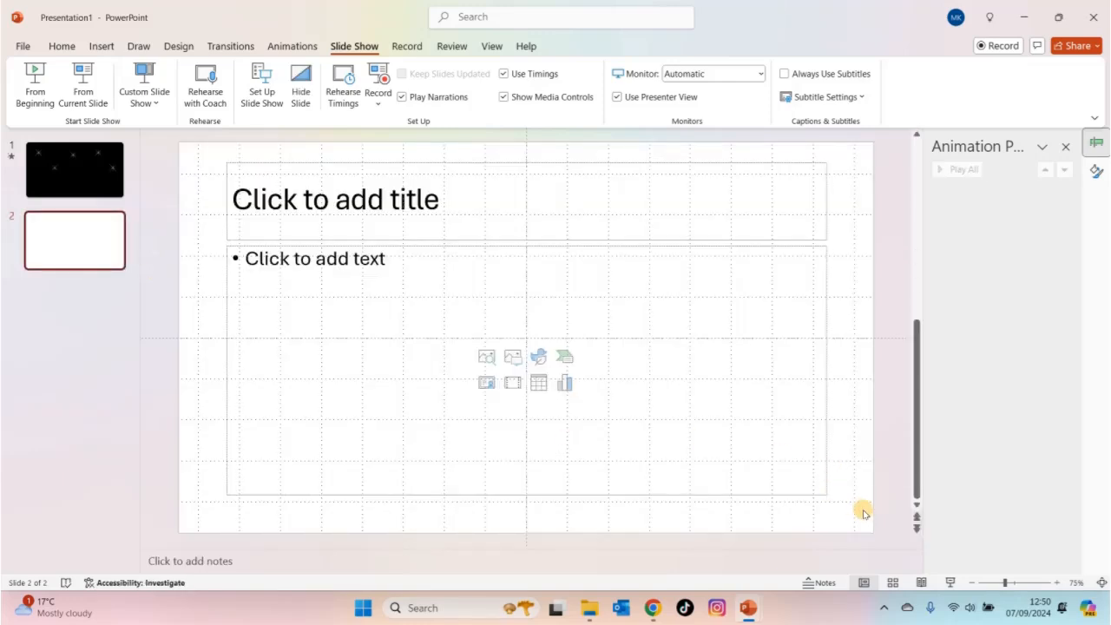
{"action": "left_click_drag", "start_coordinate": [863, 512], "coordinate": [188, 158]}
{"action": "key", "text": "Delete"}
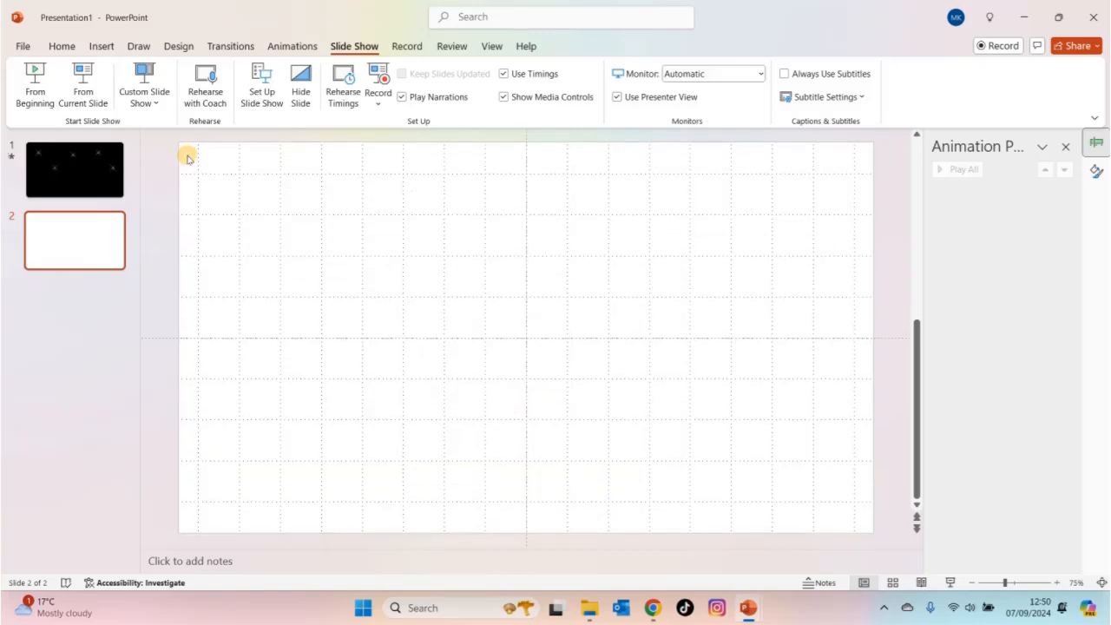
- Give the new second slide a solid black background
{"action": "right_click", "coordinate": [664, 265]}
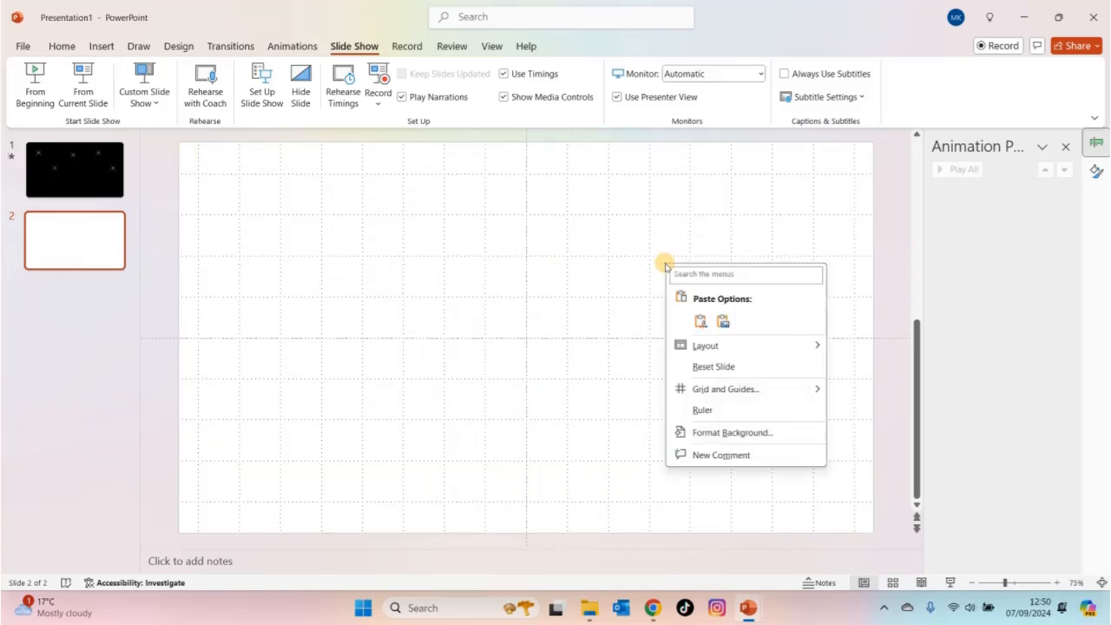
{"action": "left_click", "coordinate": [763, 433]}
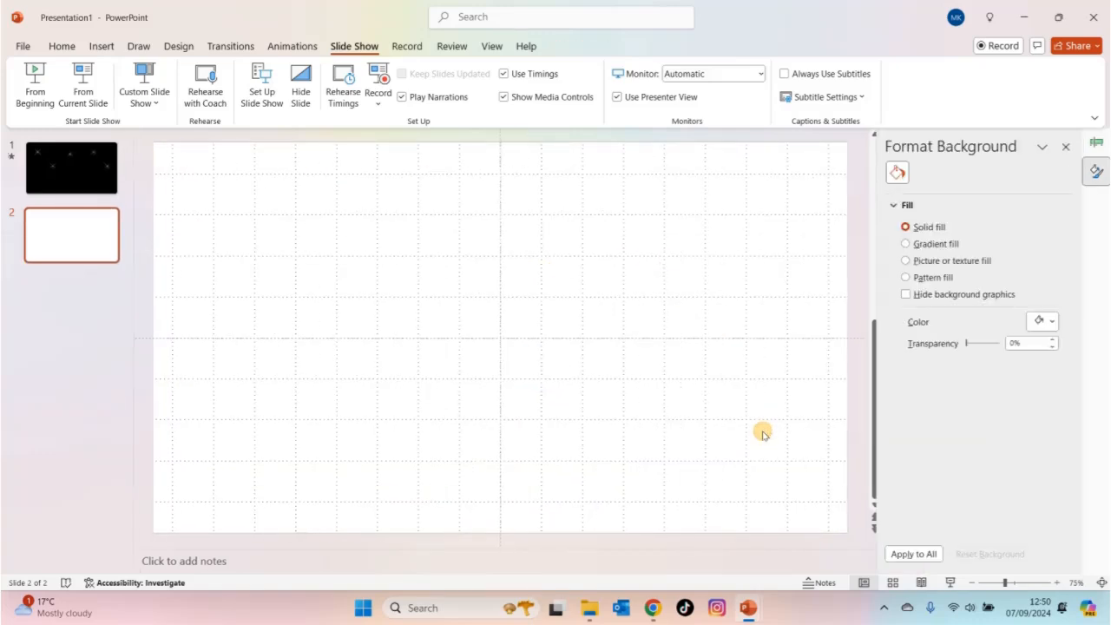
{"action": "left_click", "coordinate": [1050, 321]}
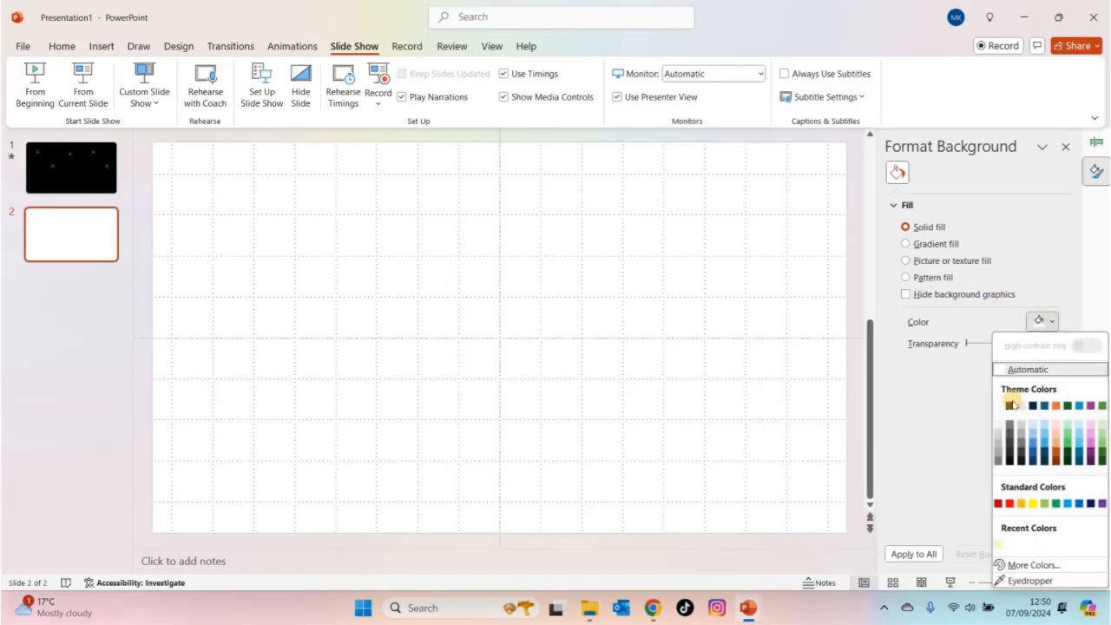
{"action": "left_click", "coordinate": [1012, 405]}
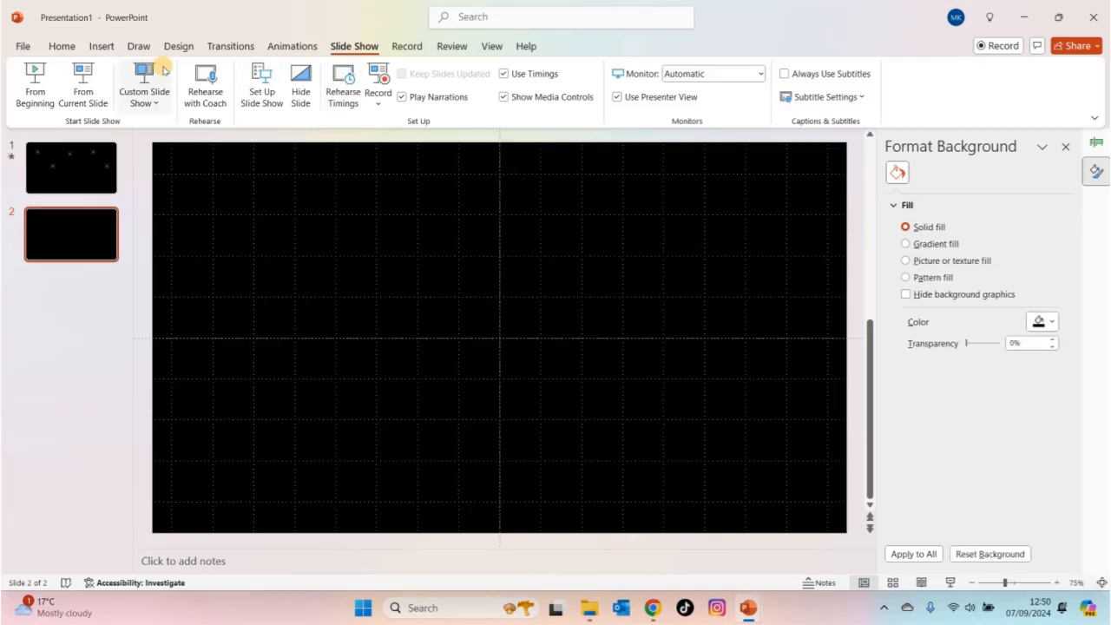
- Draw a 32-point star about 6.35 cm high and 7.2 cm wide in the upper-left area of the second slide
{"action": "left_click", "coordinate": [102, 46]}
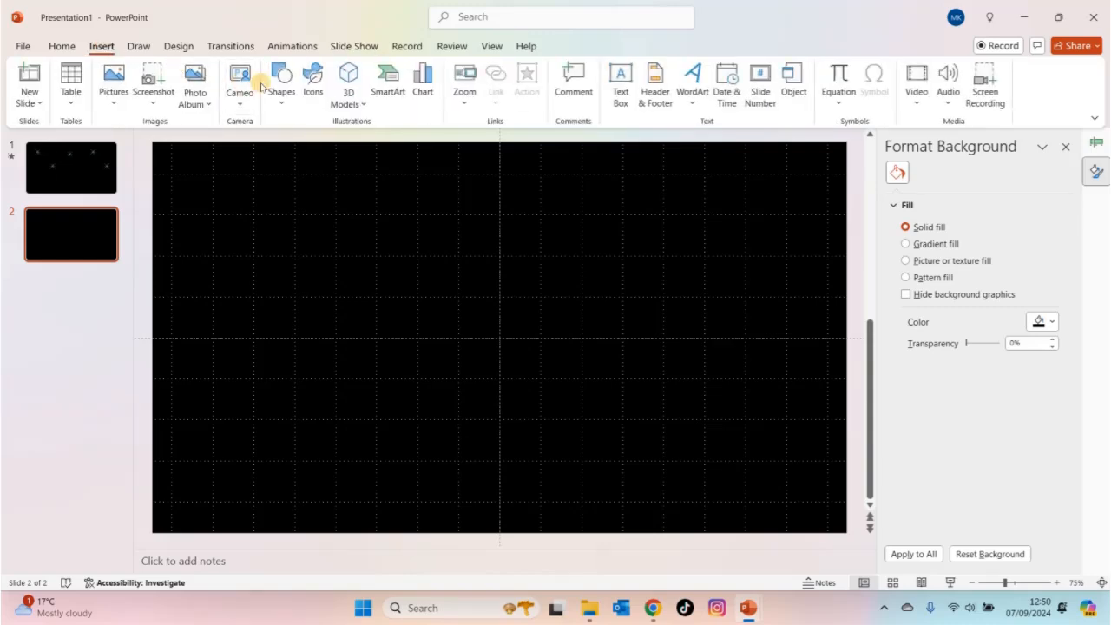
{"action": "left_click", "coordinate": [282, 99]}
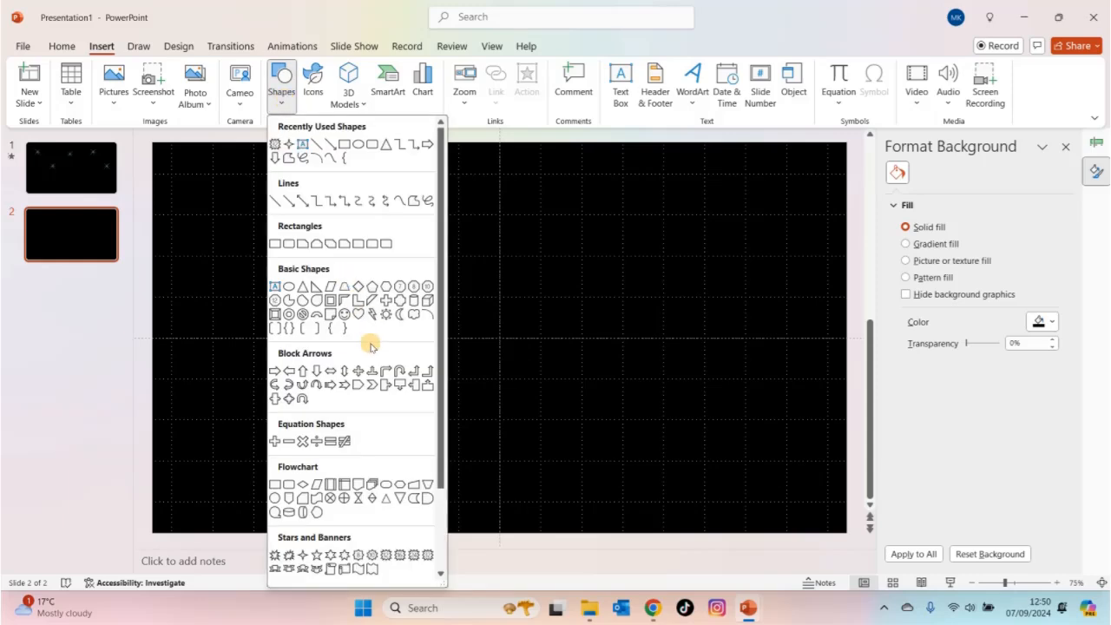
{"action": "scroll", "coordinate": [440, 502], "scroll_direction": "down", "scroll_amount": 3}
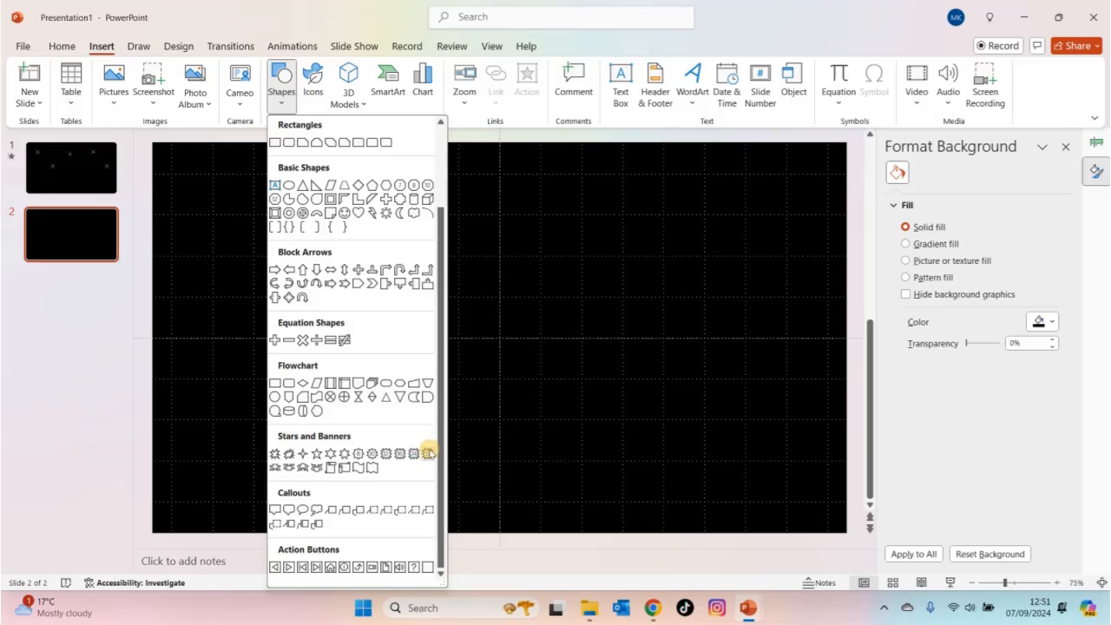
{"action": "left_click", "coordinate": [428, 453]}
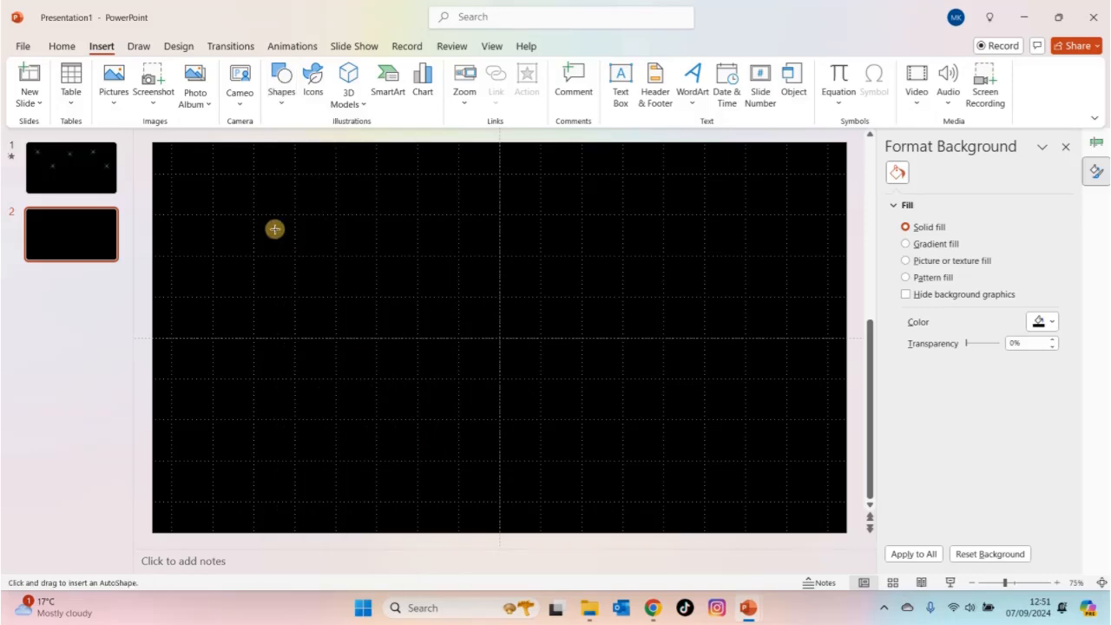
{"action": "left_click_drag", "start_coordinate": [239, 190], "coordinate": [388, 321]}
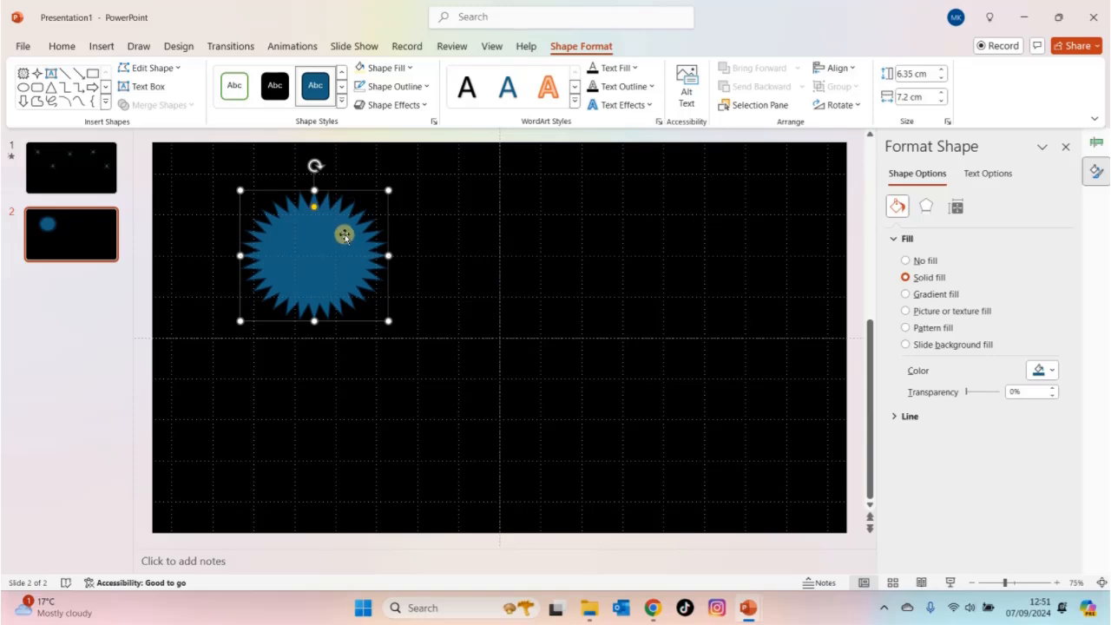
- Give the 32-point star a gradient fill of the Radial type
{"action": "left_click", "coordinate": [906, 294]}
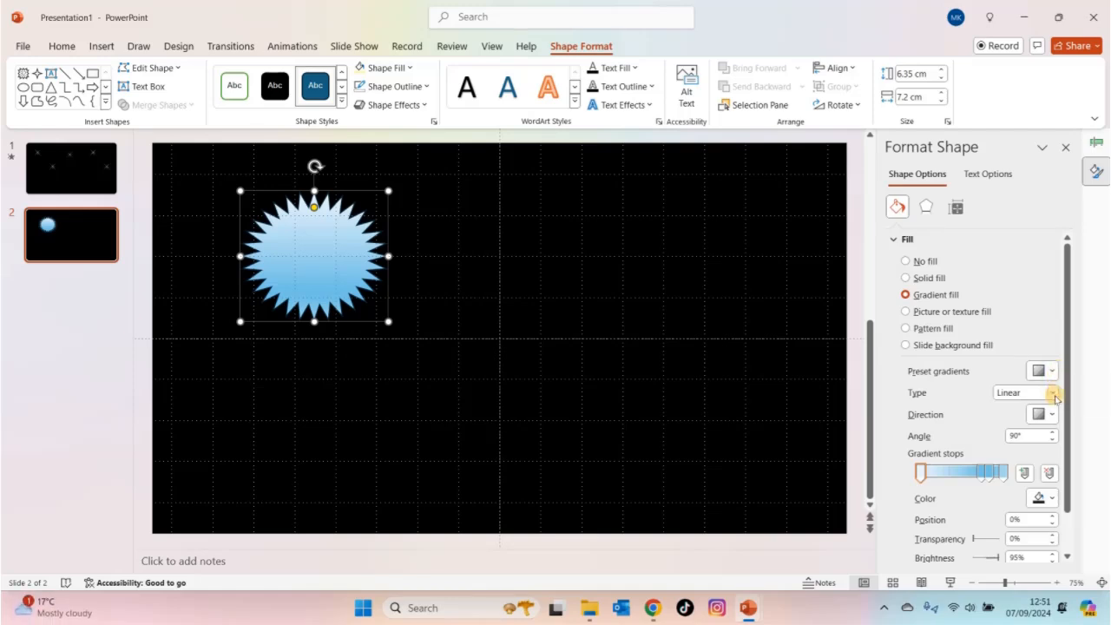
{"action": "left_click", "coordinate": [1053, 393]}
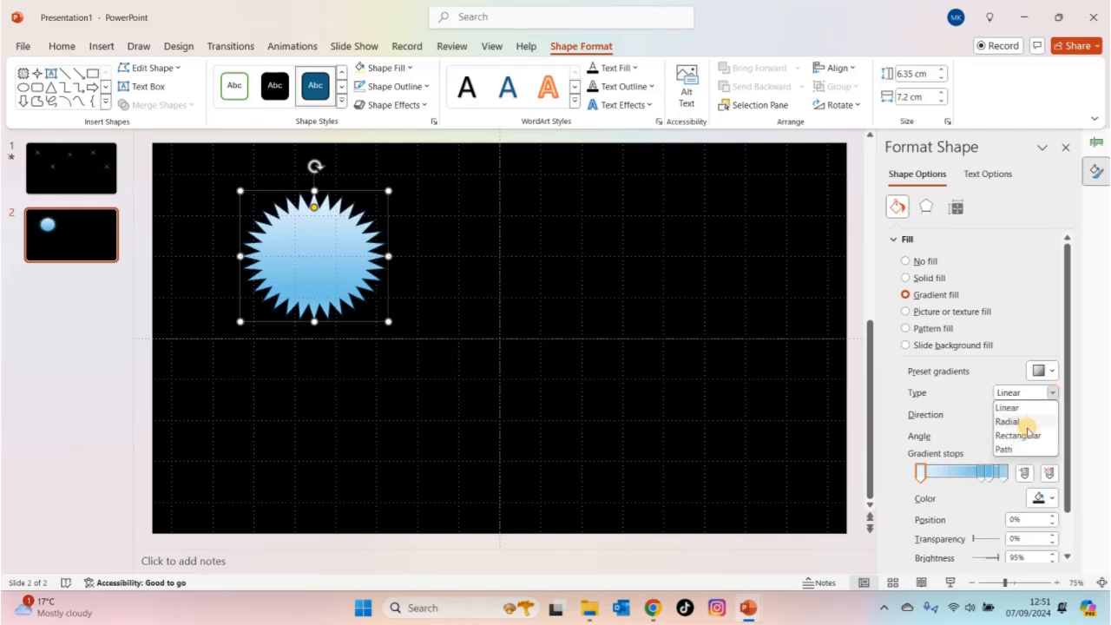
{"action": "left_click", "coordinate": [1027, 422]}
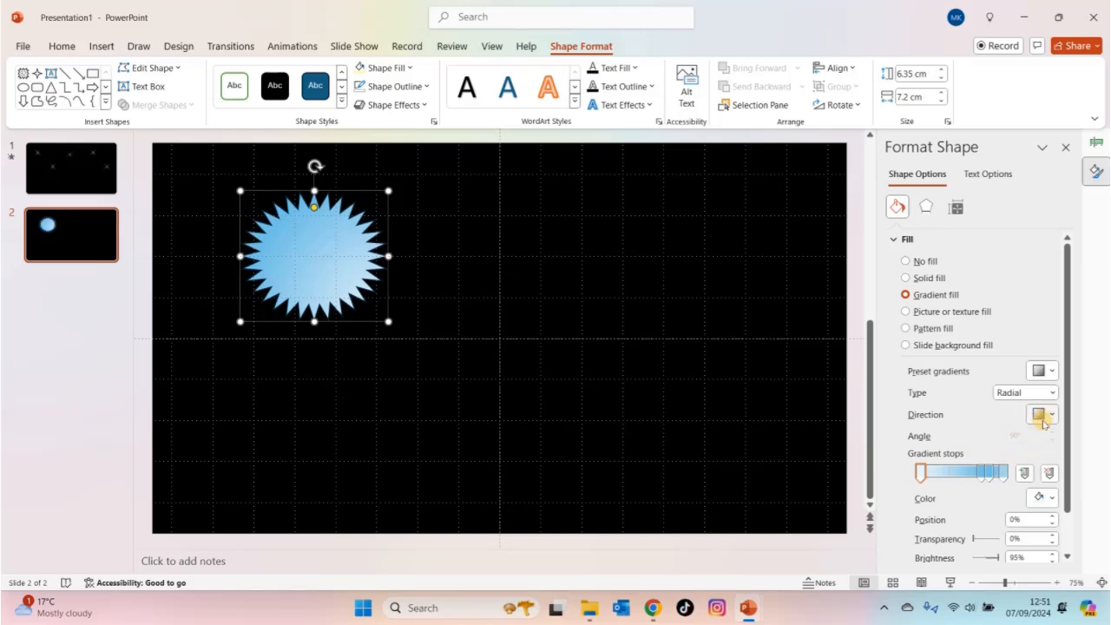
- Spread the radial gradient from the shape's center, moving the palest stop to 100% and a darker blue stop to 0%
{"action": "left_click", "coordinate": [1049, 416]}
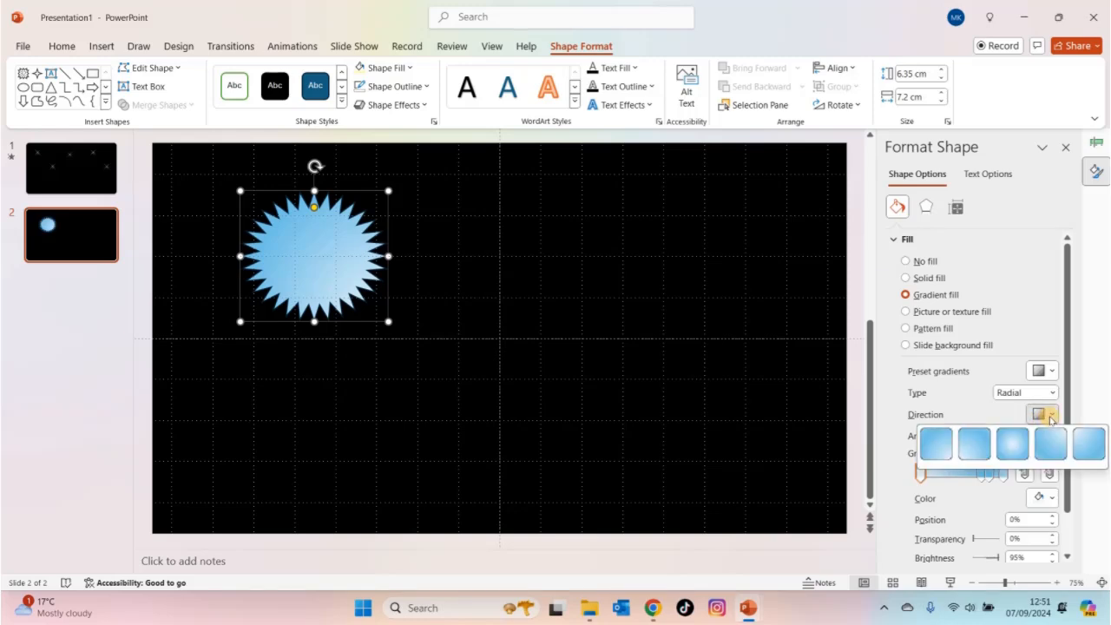
{"action": "left_click", "coordinate": [1010, 451]}
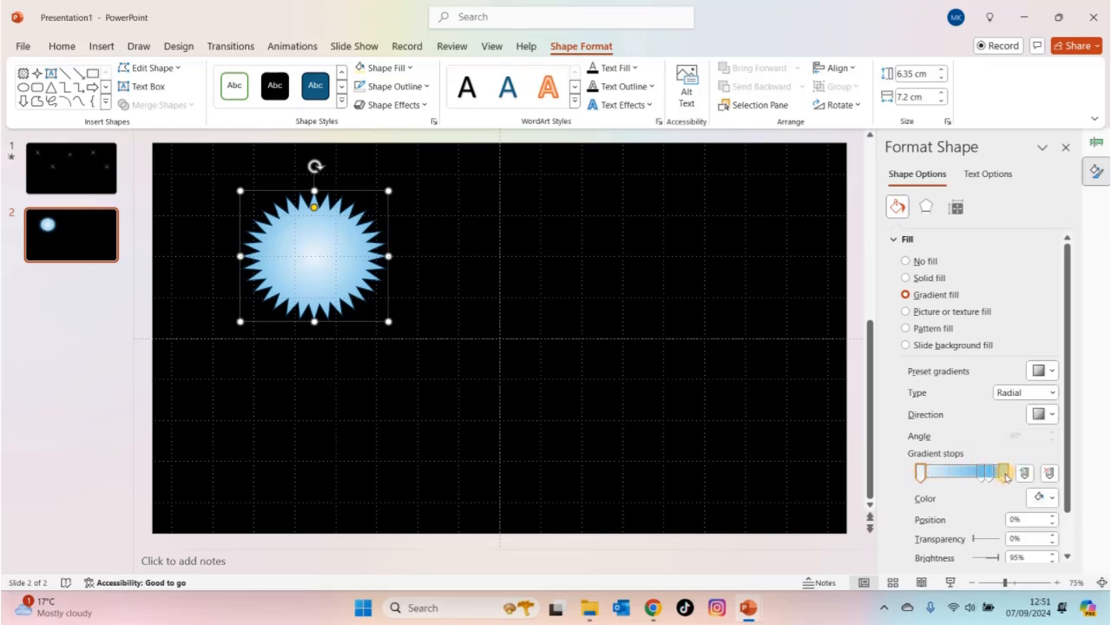
{"action": "left_click_drag", "start_coordinate": [933, 474], "coordinate": [1002, 472]}
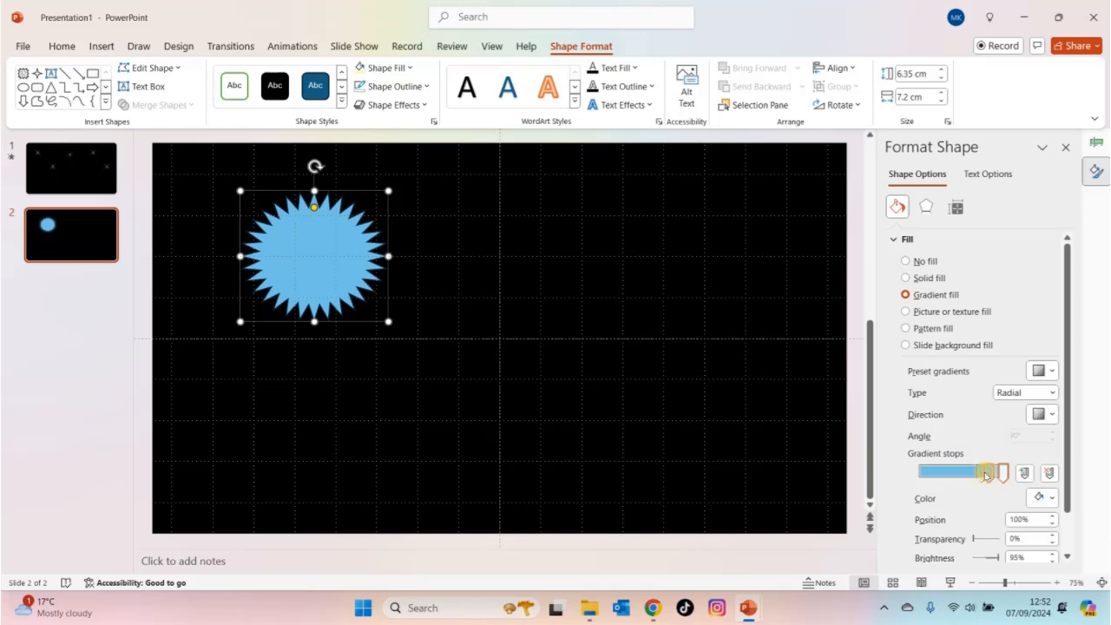
{"action": "left_click", "coordinate": [981, 474]}
{"action": "left_click_drag", "start_coordinate": [979, 475], "coordinate": [918, 473]}
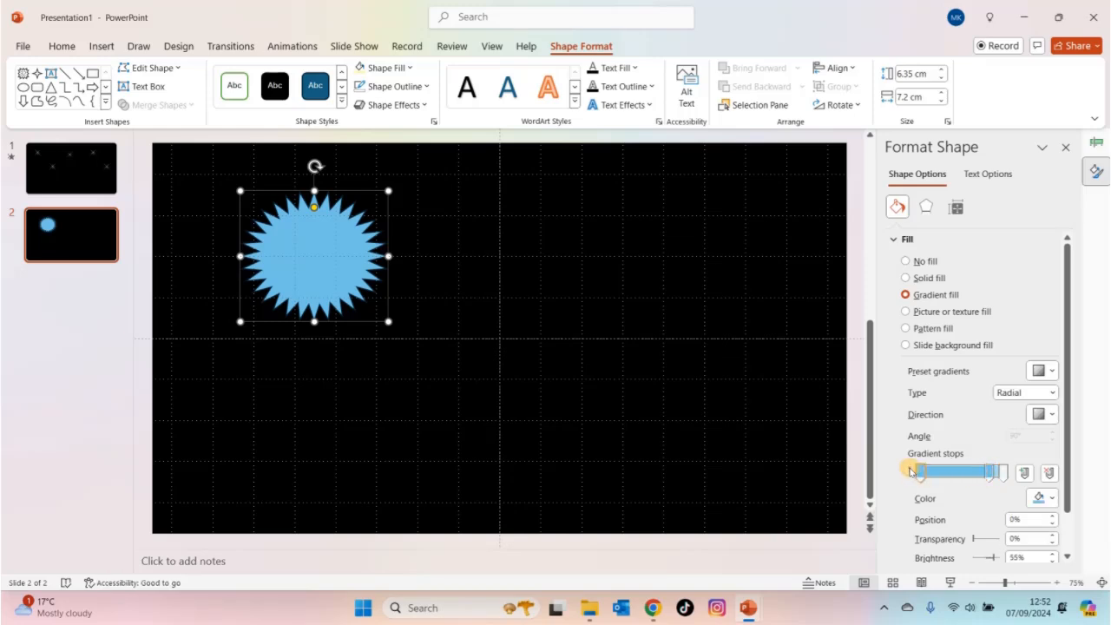
- Color the gradient stop at 0% standard orange and remove the intermediate blue stop at 83%
{"action": "left_click", "coordinate": [1052, 500]}
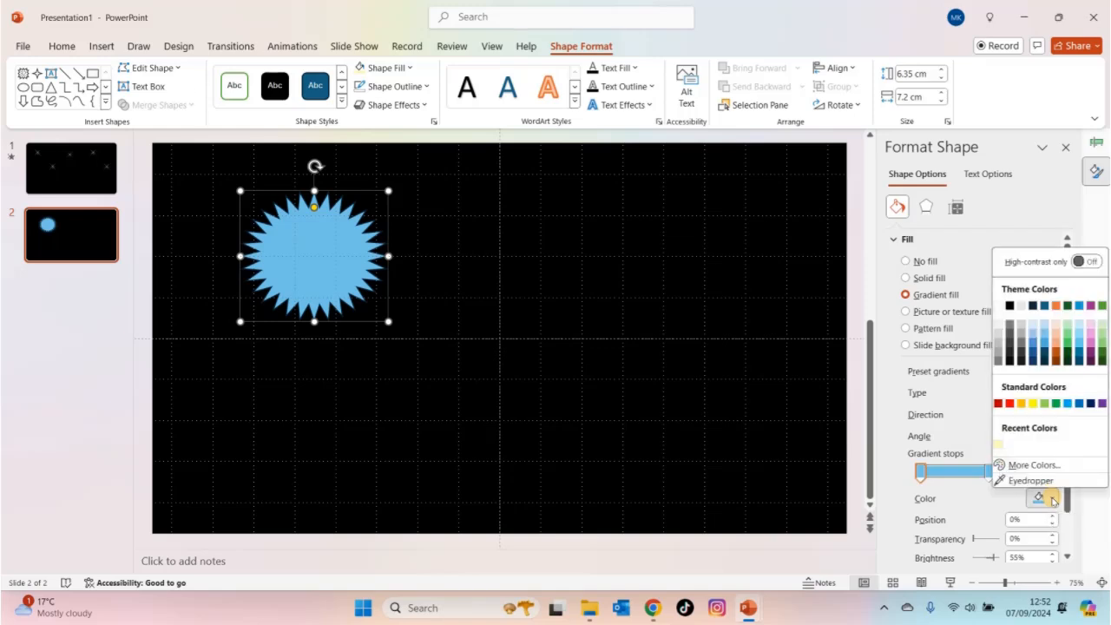
{"action": "left_click", "coordinate": [1020, 404]}
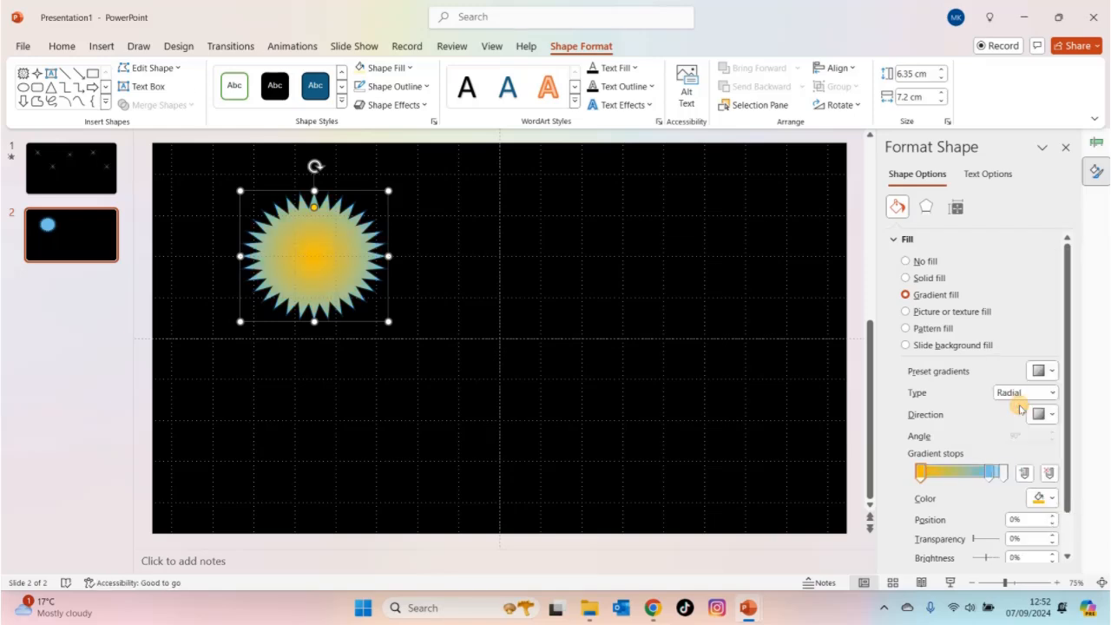
{"action": "left_click", "coordinate": [991, 471]}
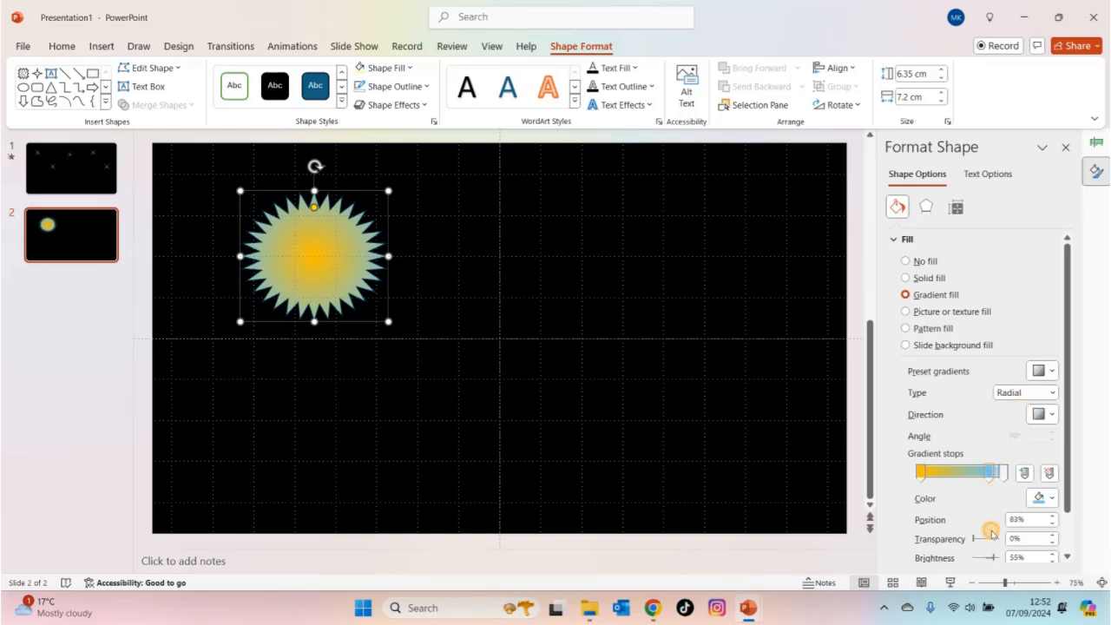
{"action": "left_click_drag", "start_coordinate": [990, 472], "coordinate": [991, 537]}
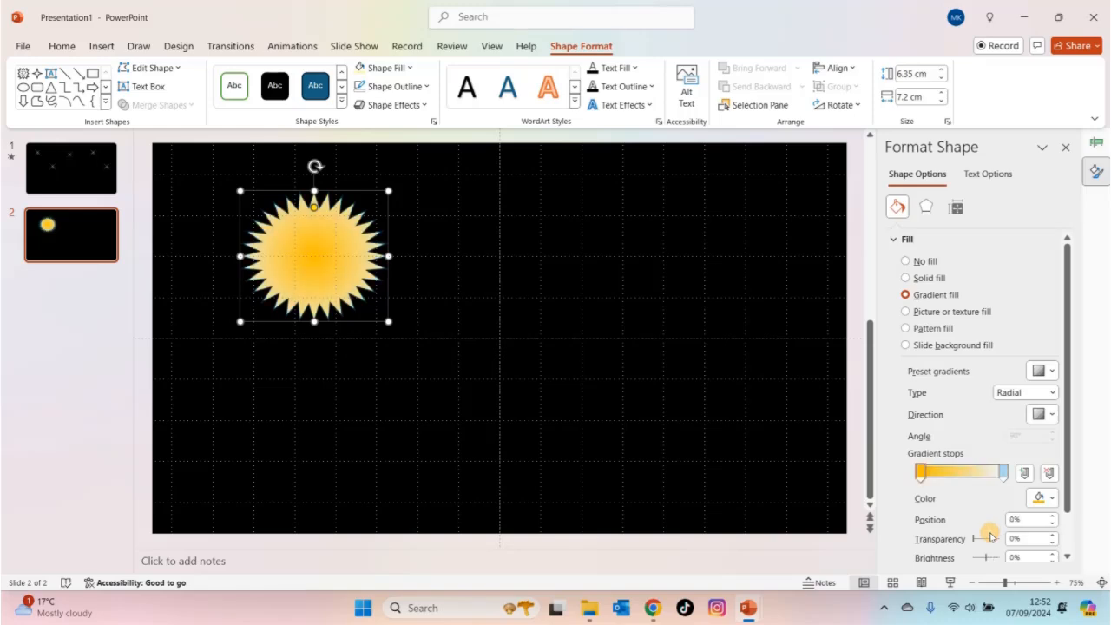
- Color the end gradient stop white and move it to the 66% position
{"action": "left_click", "coordinate": [1004, 473]}
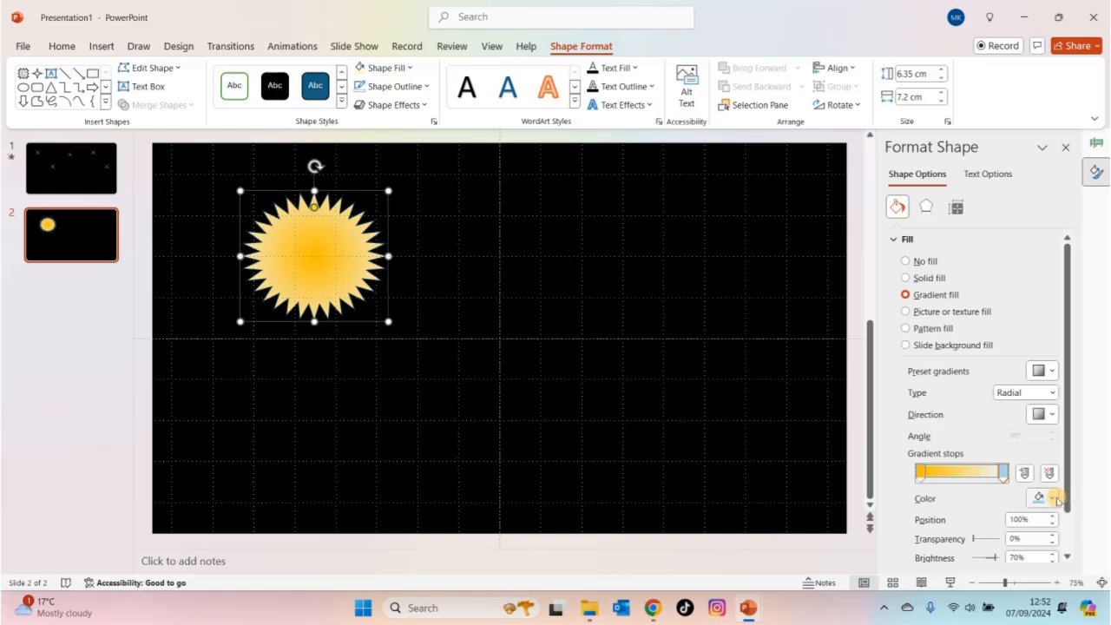
{"action": "left_click", "coordinate": [1055, 500]}
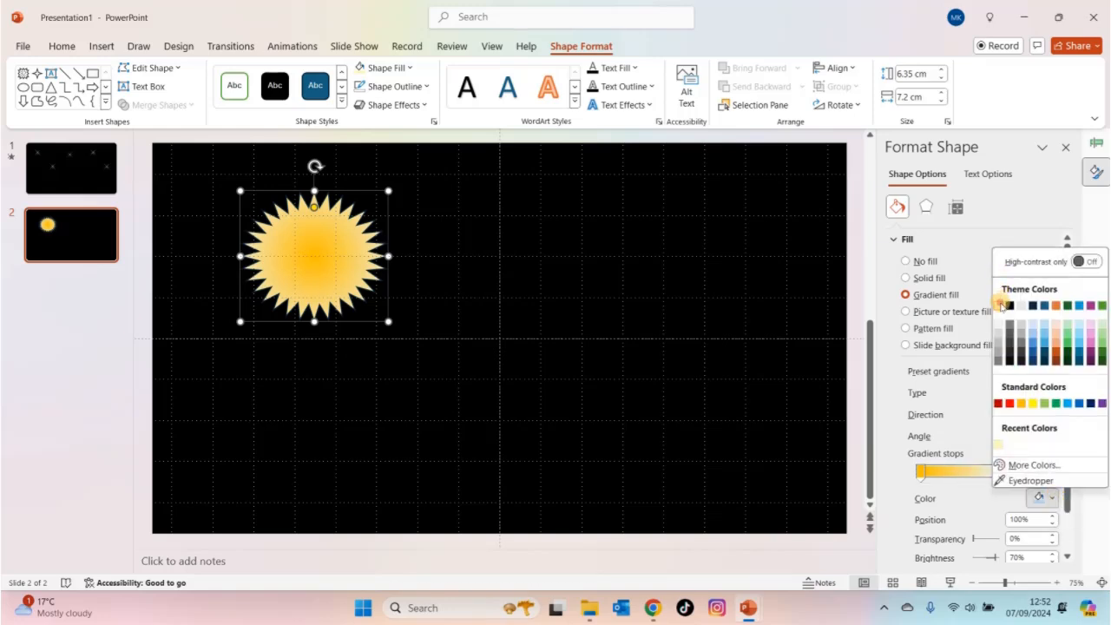
{"action": "left_click", "coordinate": [1000, 305]}
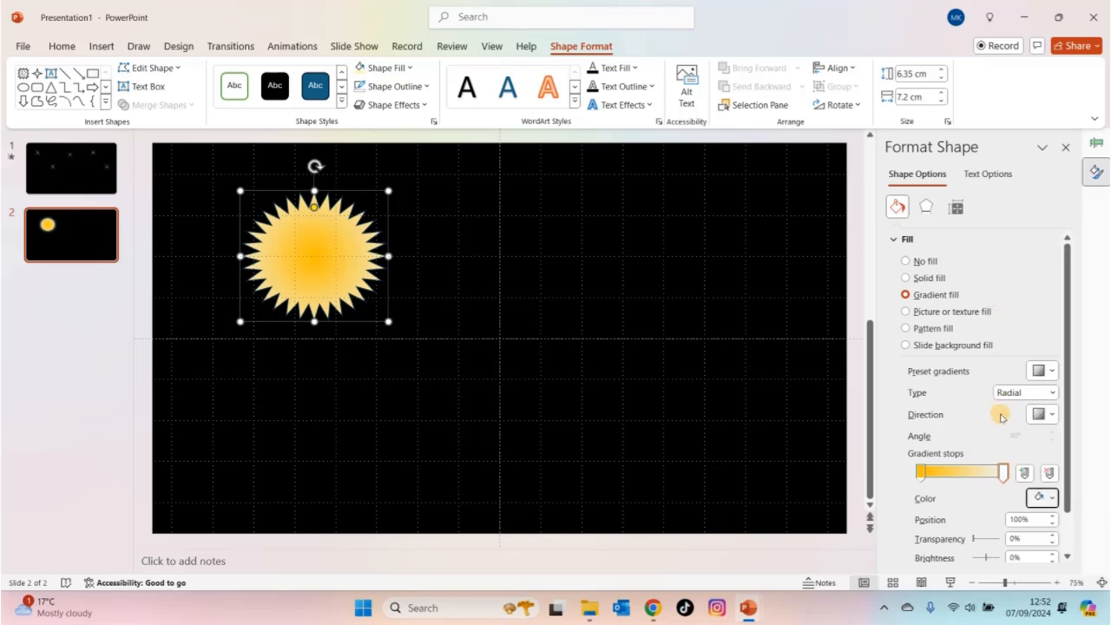
{"action": "left_click_drag", "start_coordinate": [1002, 473], "coordinate": [973, 475]}
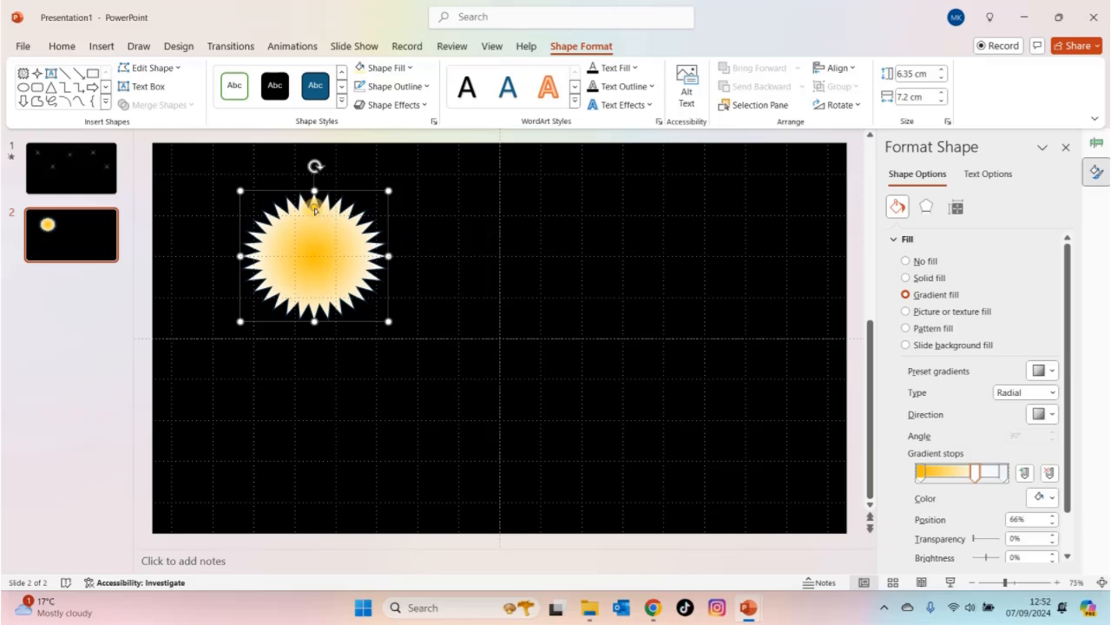
- Stretch the star's points into thin rays around a small core and enlarge it to about 11.91 cm high by 12.47 cm wide
{"action": "left_click_drag", "start_coordinate": [314, 208], "coordinate": [317, 249]}
{"action": "left_click_drag", "start_coordinate": [387, 189], "coordinate": [435, 145]}
{"action": "left_click_drag", "start_coordinate": [252, 327], "coordinate": [179, 399]}
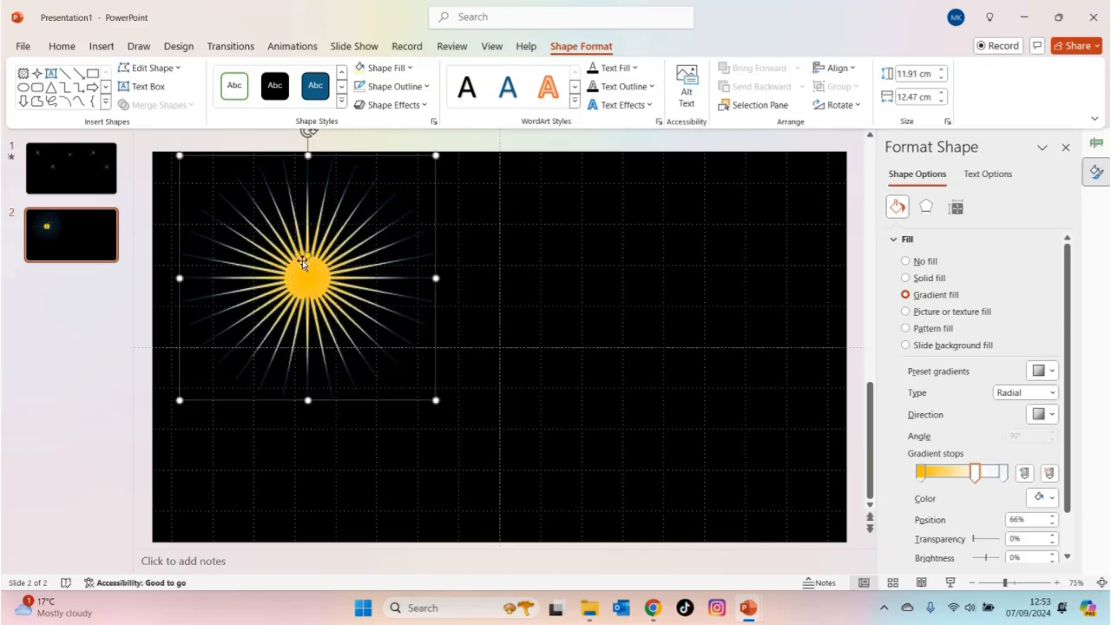
{"action": "left_click_drag", "start_coordinate": [309, 257], "coordinate": [309, 265]}
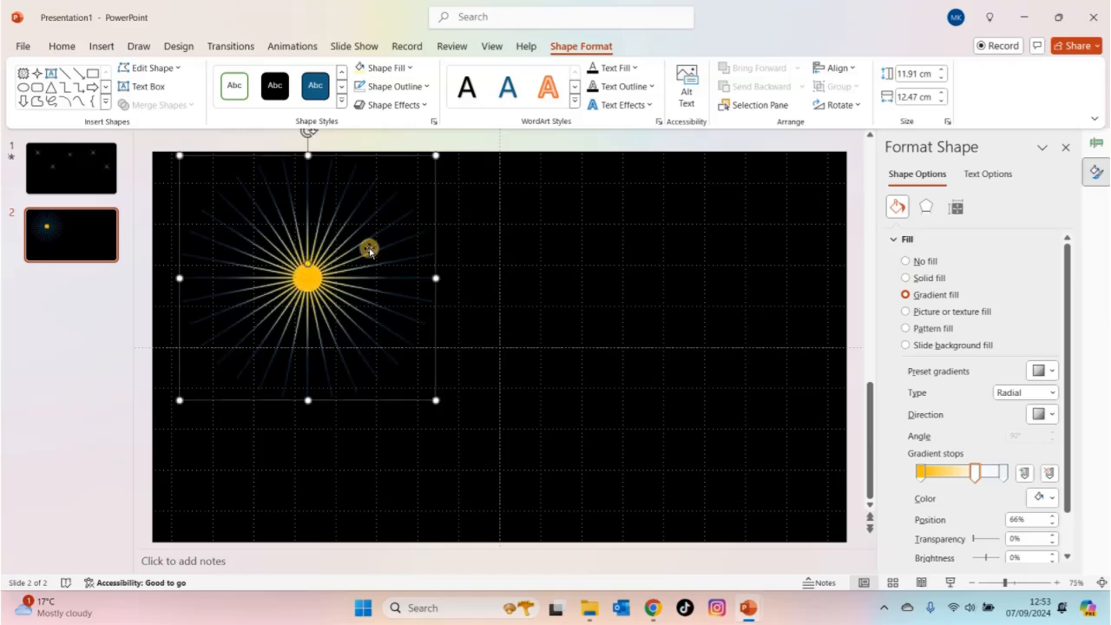
- Remove the star's blue outline color and apply the long dash-dot line style to break up its rays
{"action": "left_click", "coordinate": [426, 89]}
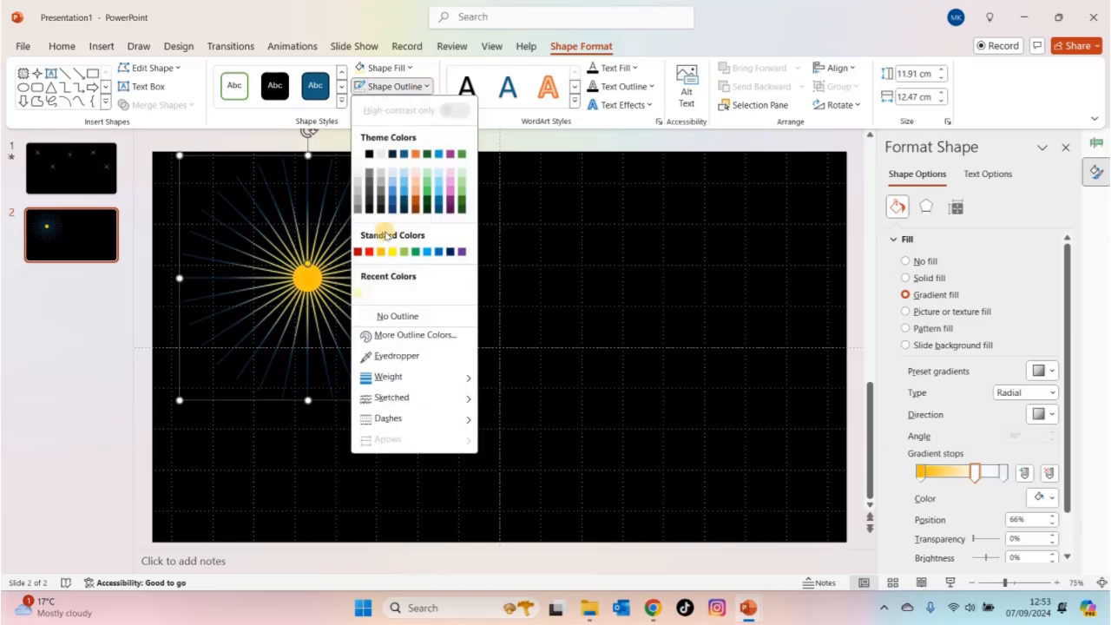
{"action": "left_click", "coordinate": [402, 317]}
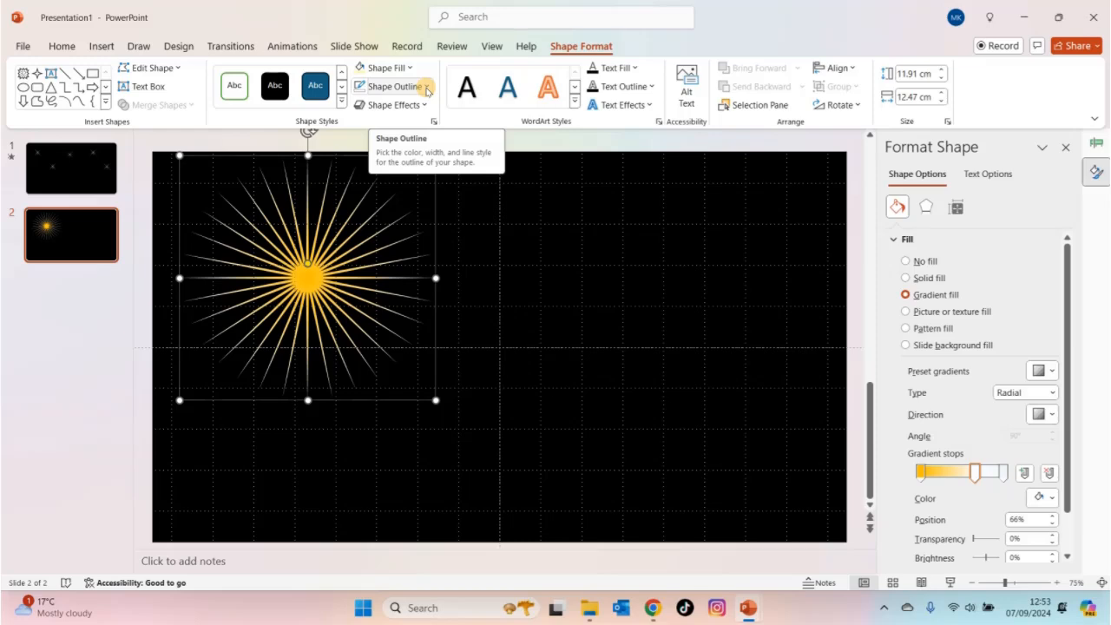
{"action": "left_click", "coordinate": [426, 90]}
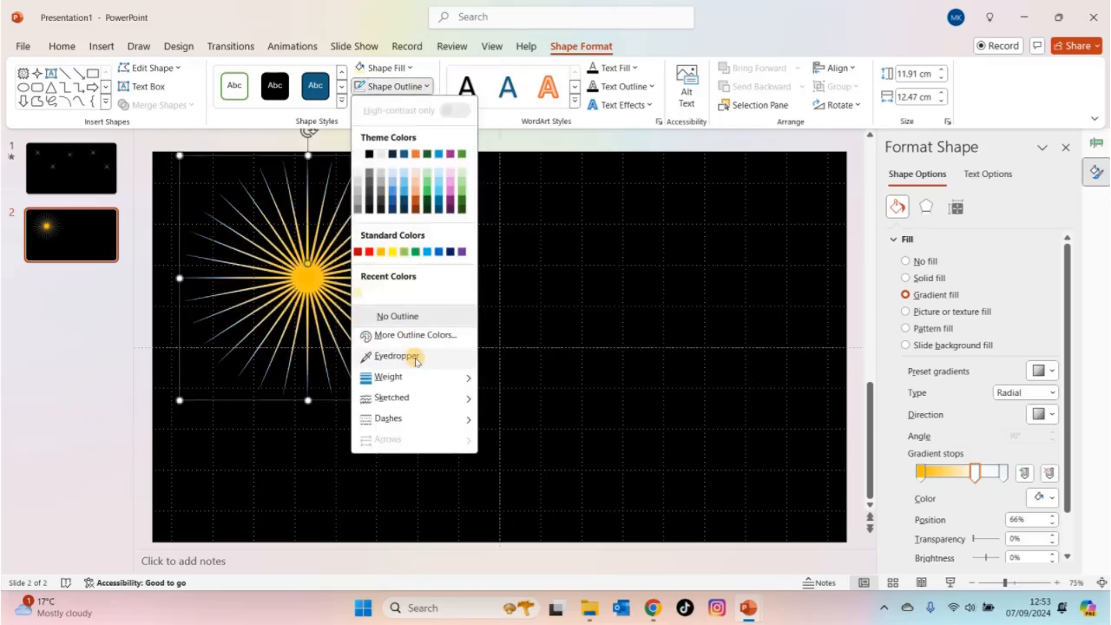
{"action": "mouse_move", "coordinate": [428, 424]}
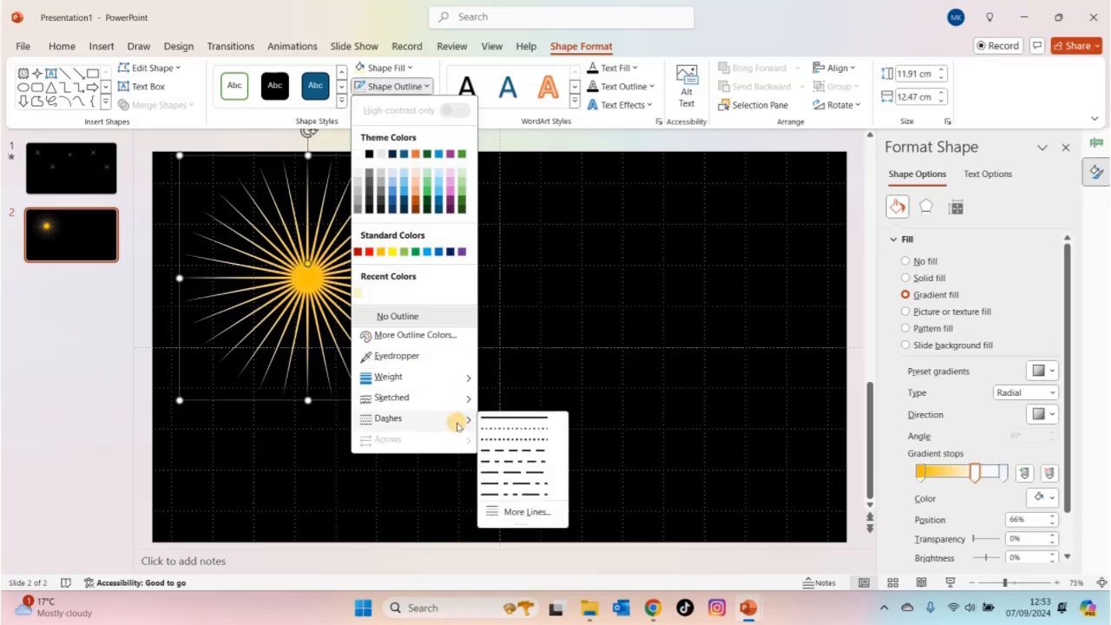
{"action": "left_click", "coordinate": [549, 484]}
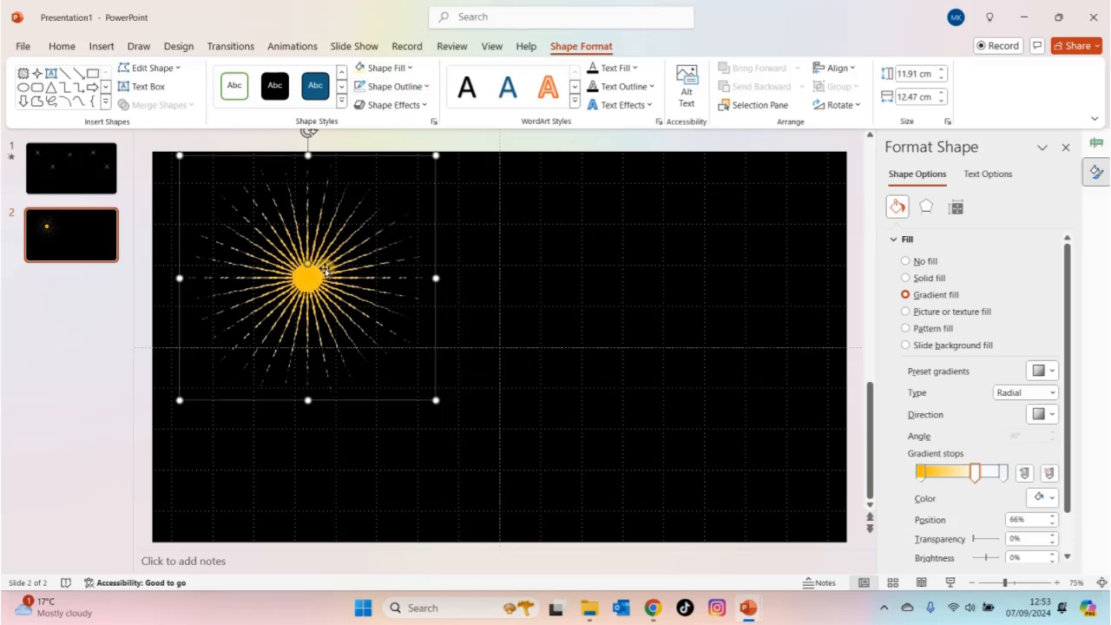
{"action": "right_click", "coordinate": [324, 271]}
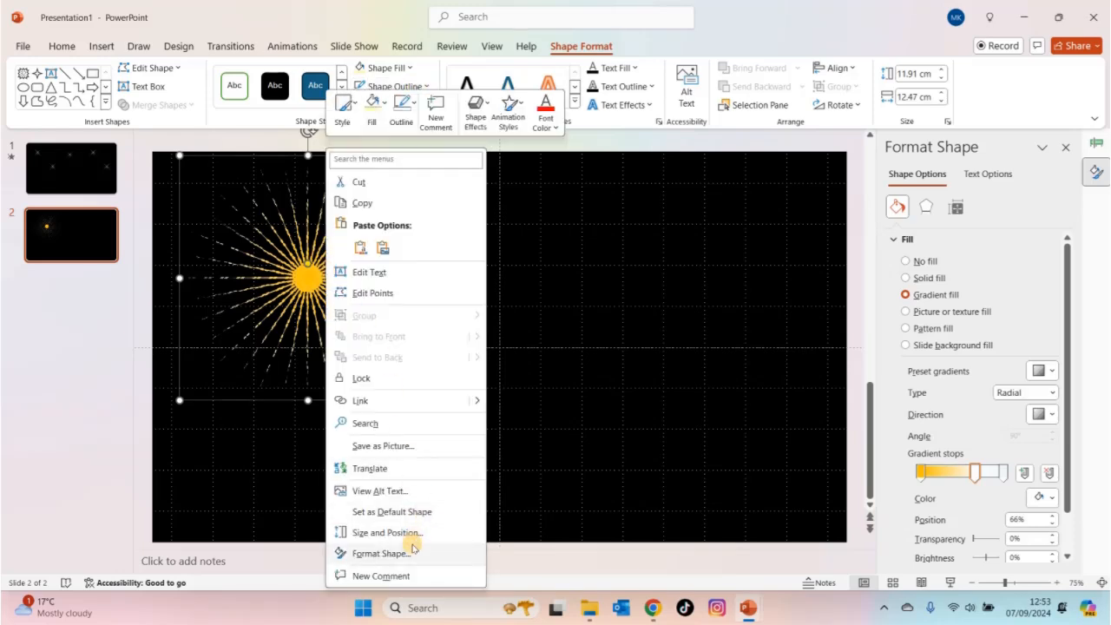
{"action": "key", "text": "Escape"}
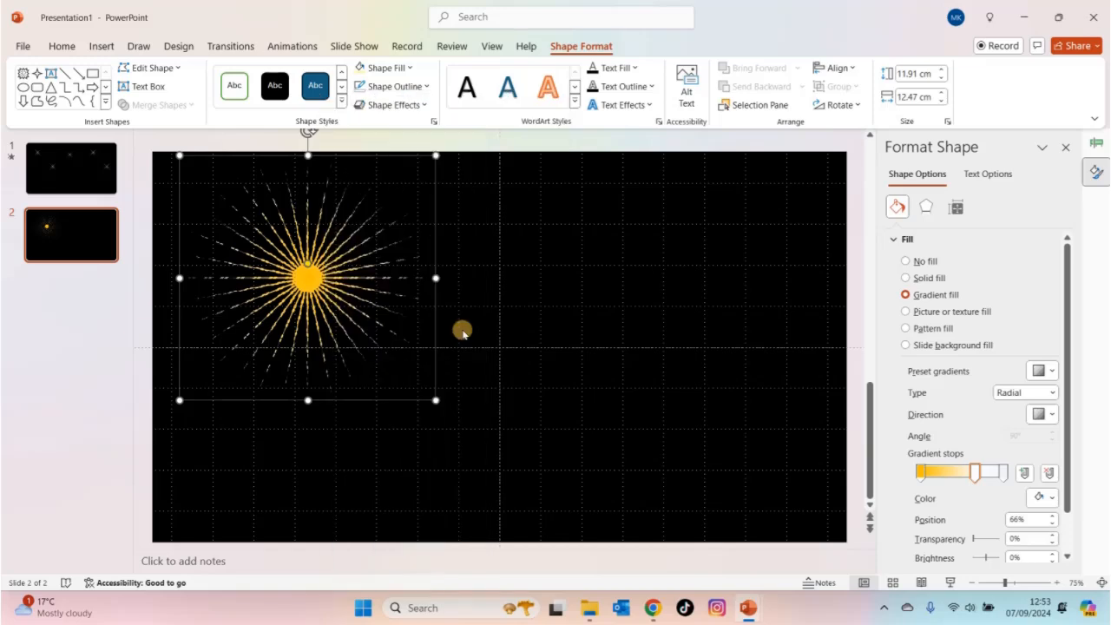
{"action": "left_click", "coordinate": [426, 86]}
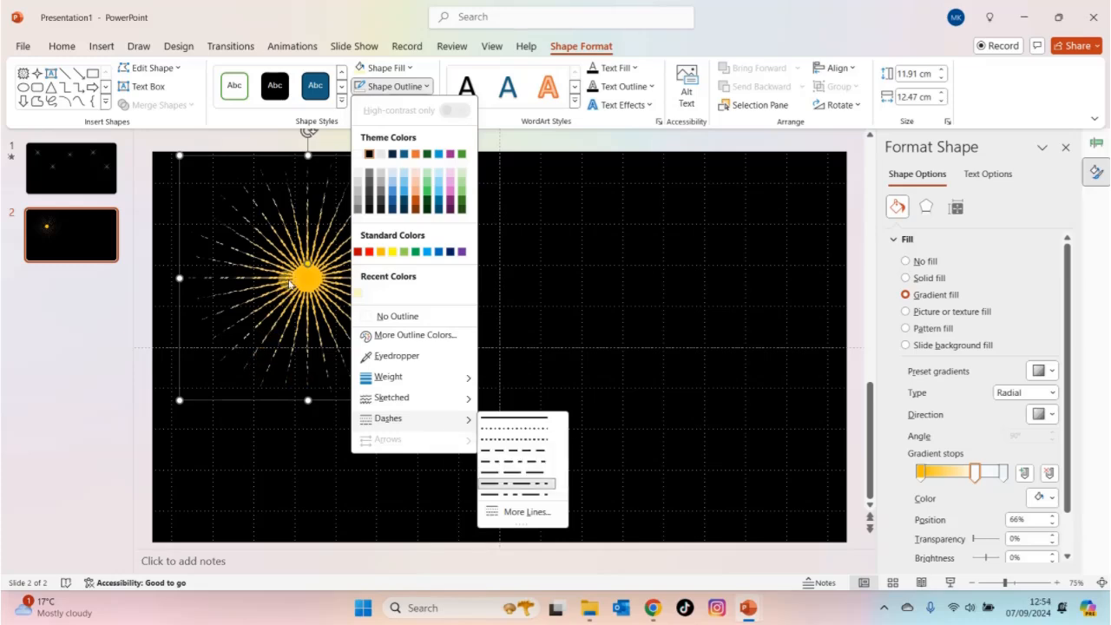
{"action": "left_click", "coordinate": [292, 438]}
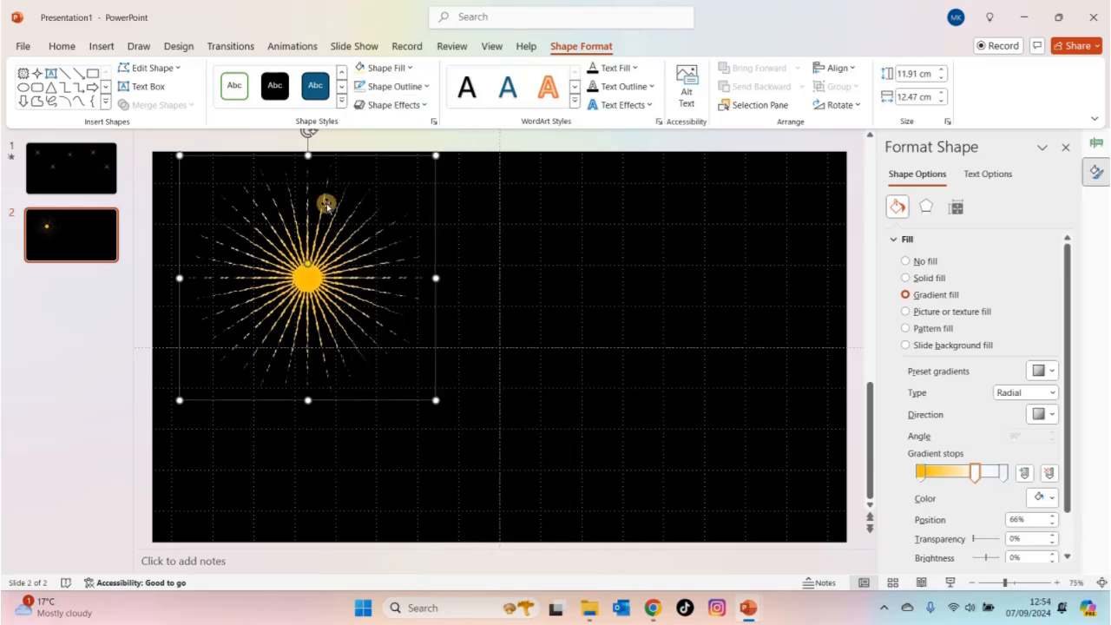
{"action": "left_click", "coordinate": [410, 86]}
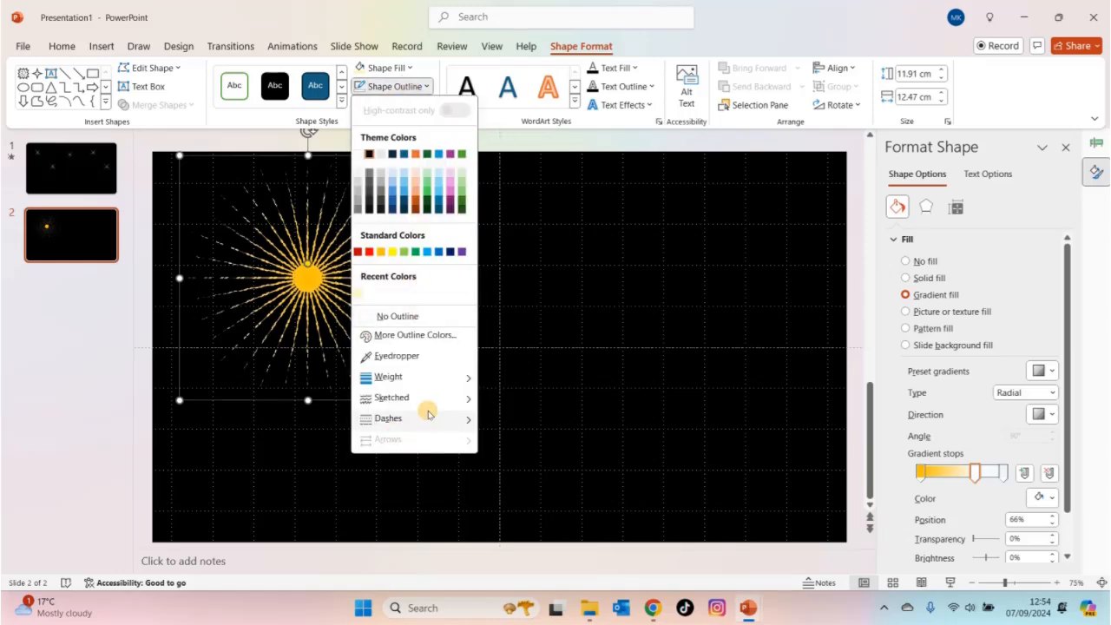
{"action": "mouse_move", "coordinate": [441, 396]}
{"action": "left_click", "coordinate": [668, 288]}
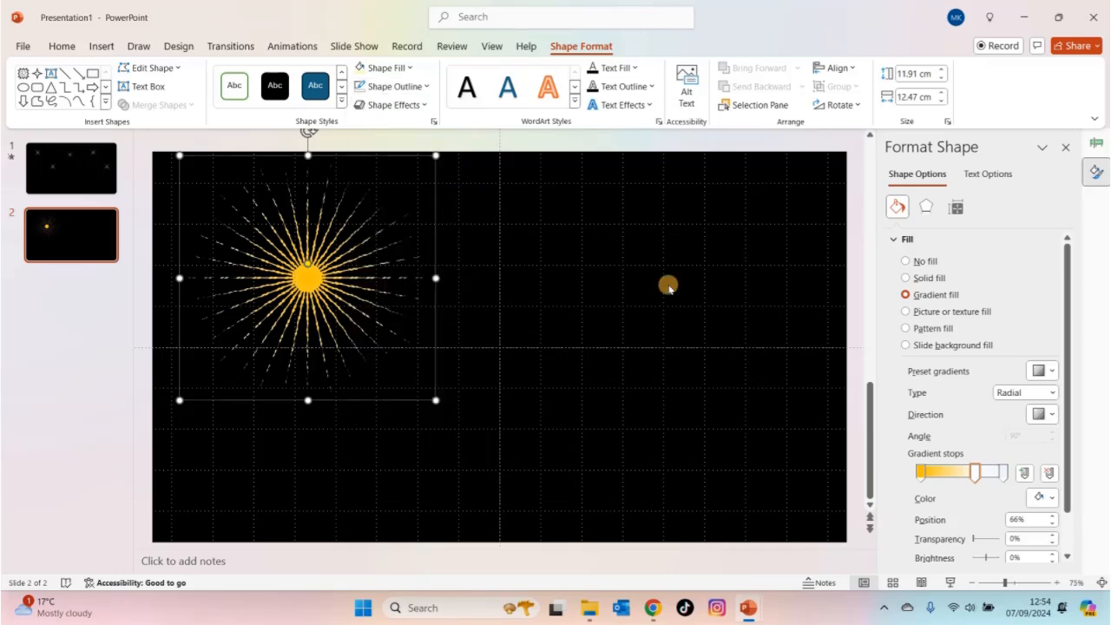
- Add a Zoom entrance animation to the 32-point star
{"action": "left_click", "coordinate": [309, 49]}
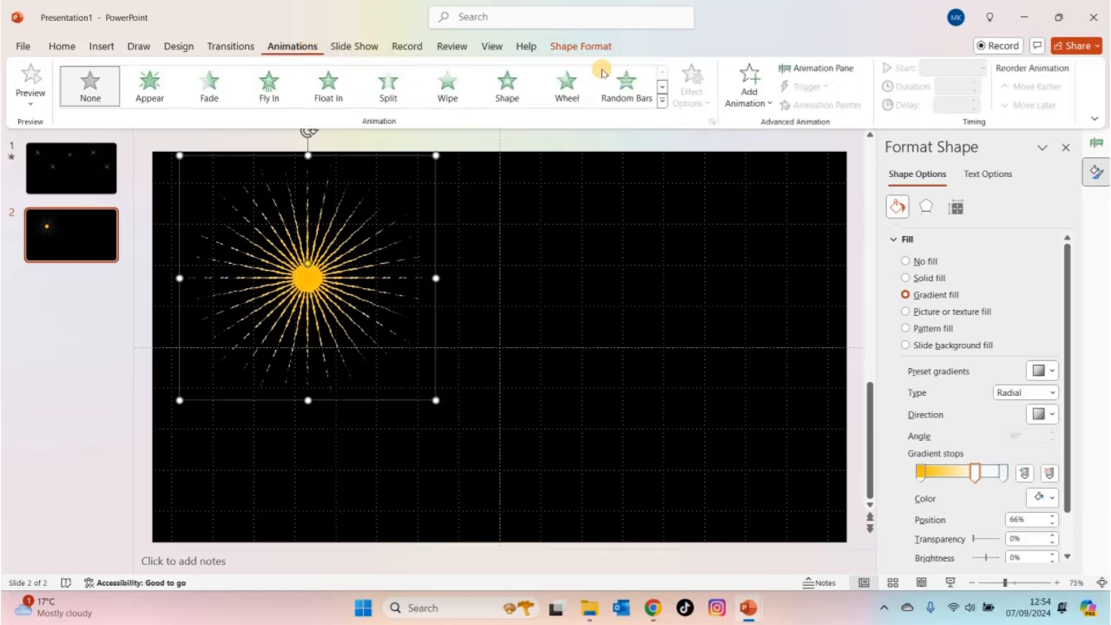
{"action": "left_click", "coordinate": [750, 93]}
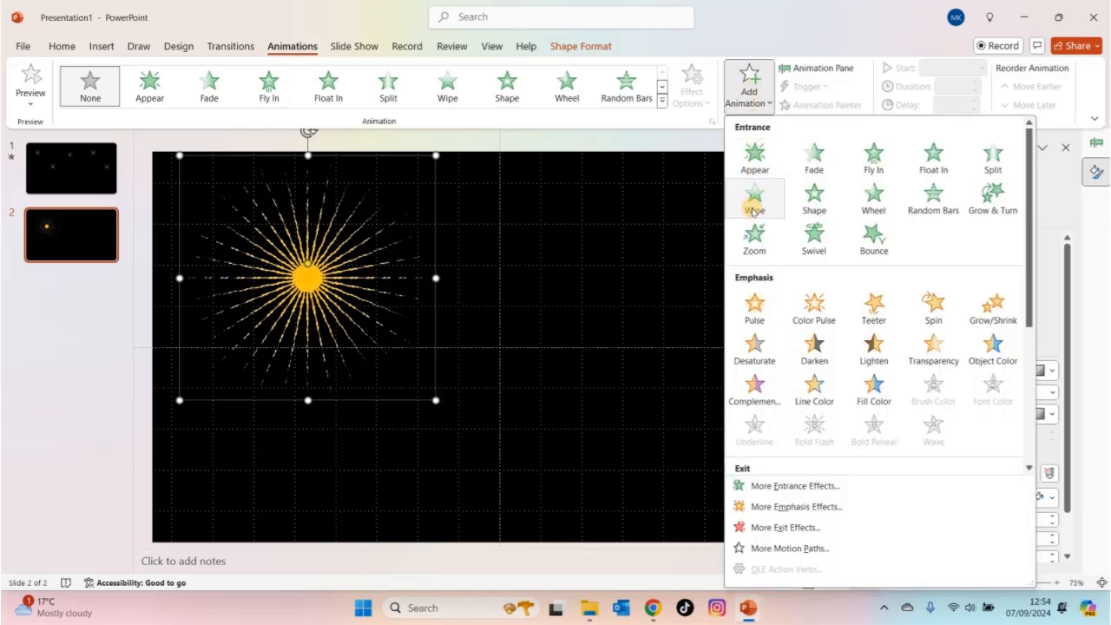
{"action": "left_click", "coordinate": [754, 238]}
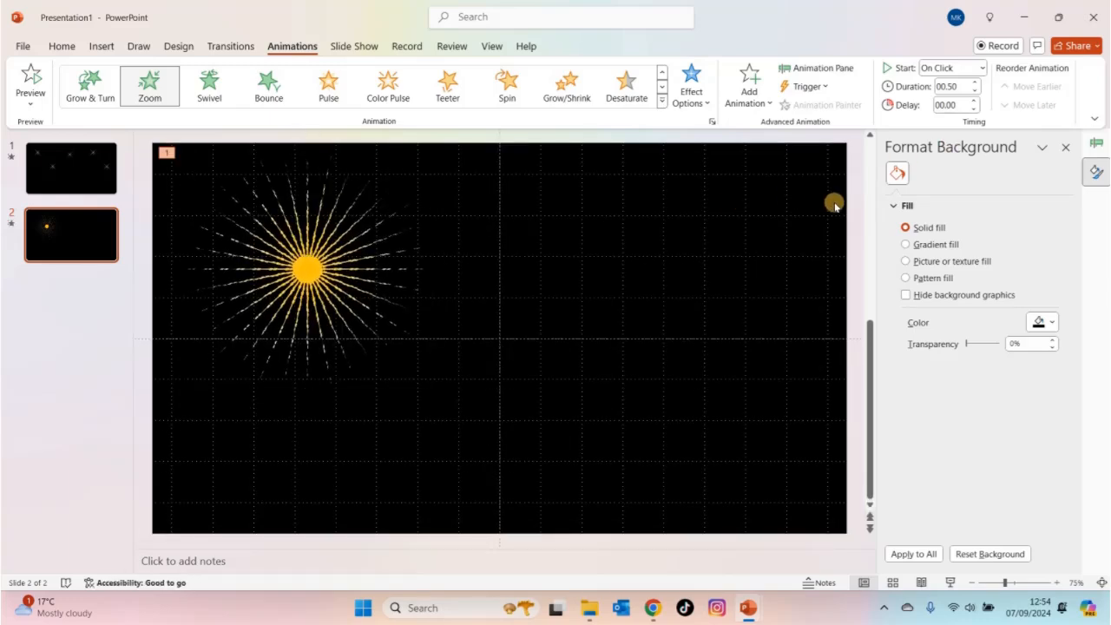
- Add a Dissolve Out exit animation to the 32-point star in addition to its Zoom entrance
{"action": "left_click_drag", "start_coordinate": [876, 205], "coordinate": [921, 197]}
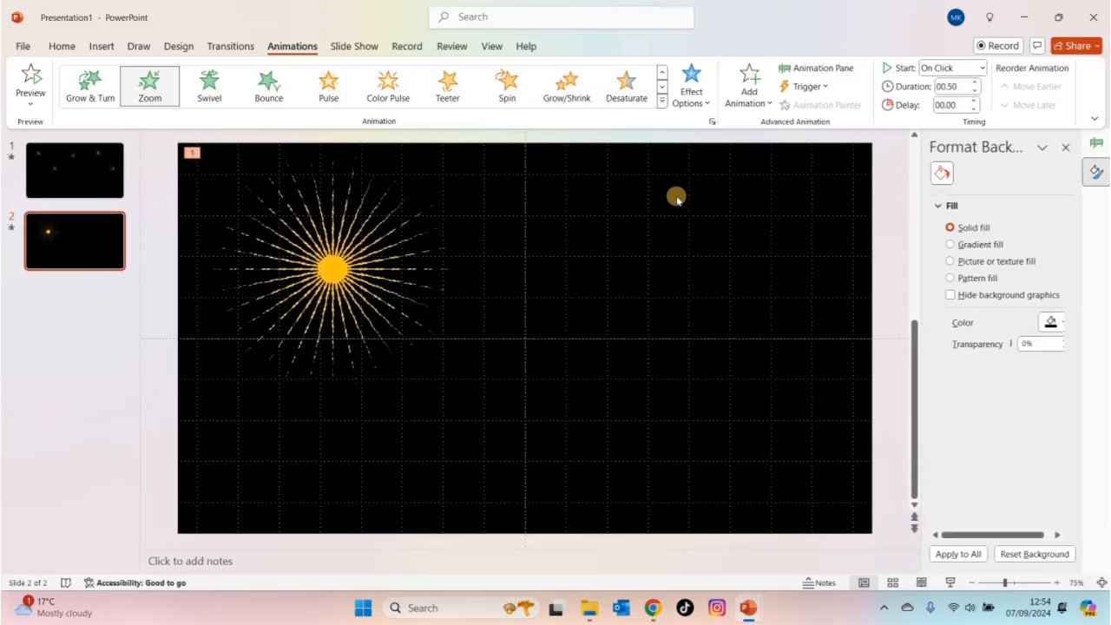
{"action": "left_click", "coordinate": [751, 102]}
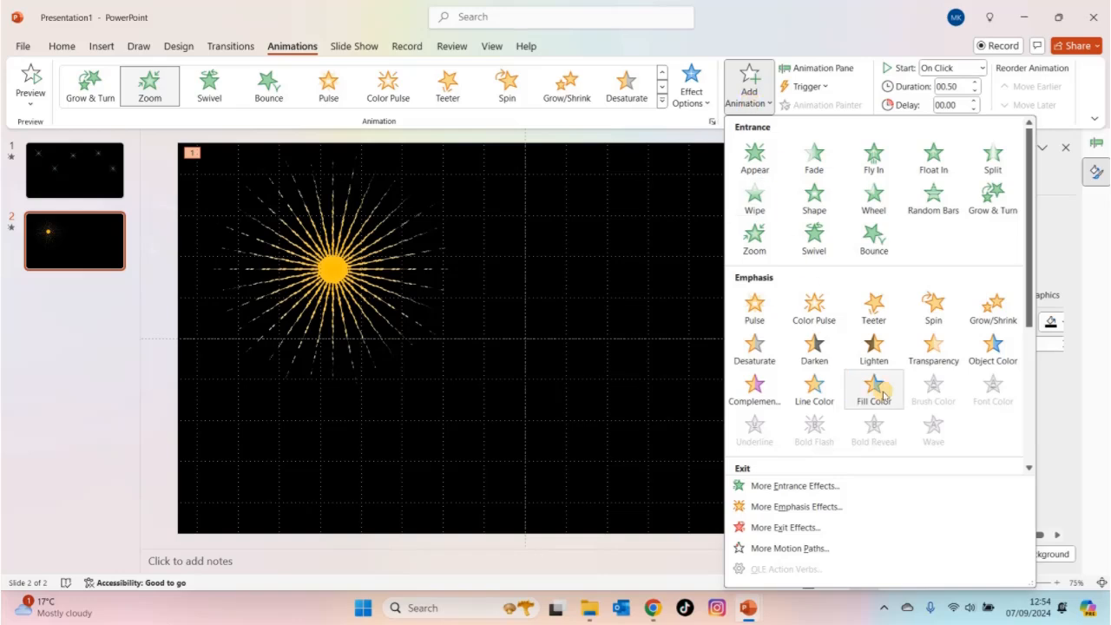
{"action": "left_click", "coordinate": [1026, 354]}
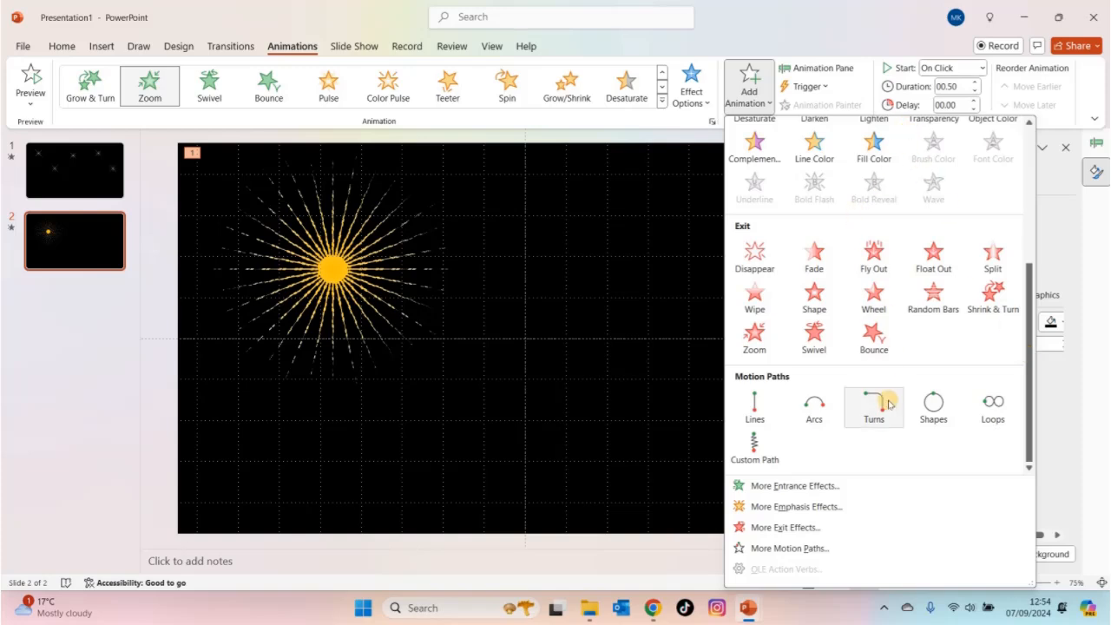
{"action": "left_click", "coordinate": [829, 523]}
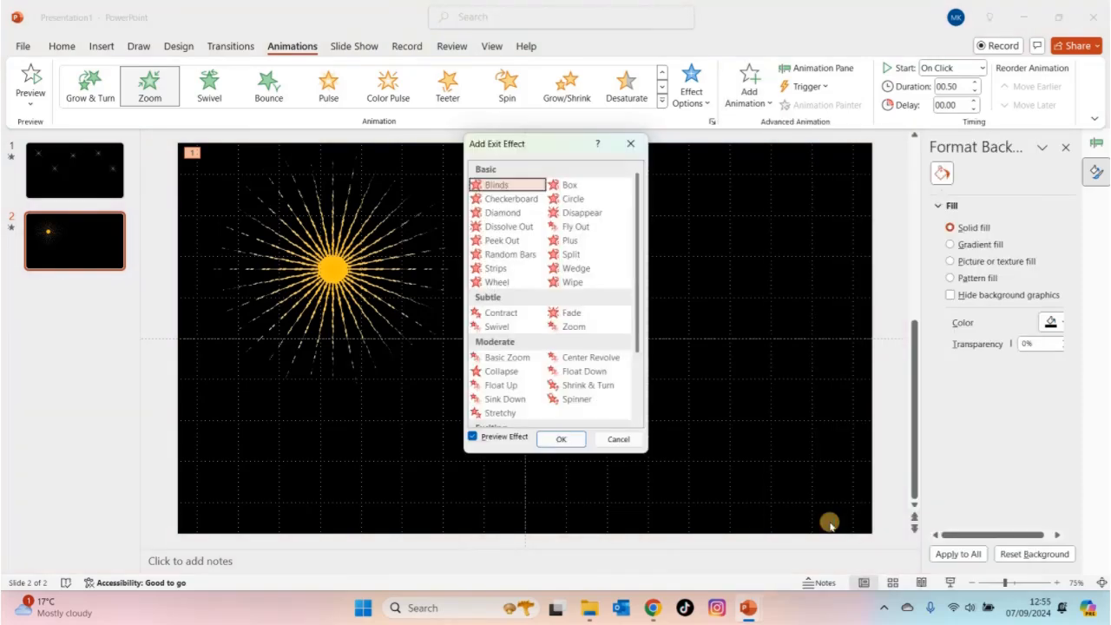
{"action": "scroll", "coordinate": [640, 378], "scroll_direction": "down", "scroll_amount": 2}
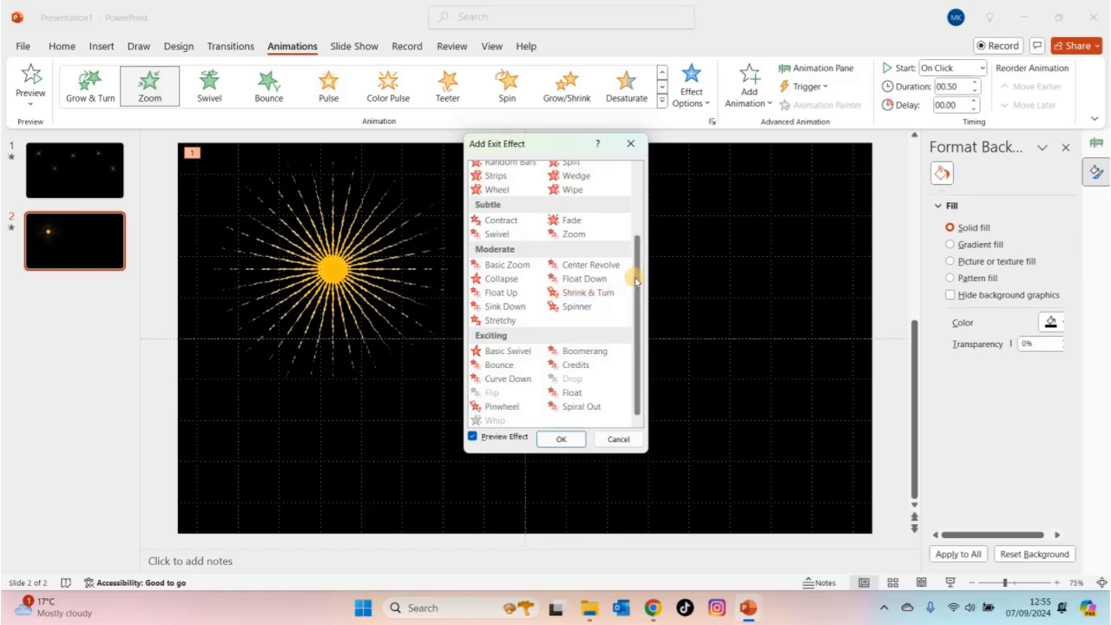
{"action": "left_click_drag", "start_coordinate": [638, 277], "coordinate": [635, 235]}
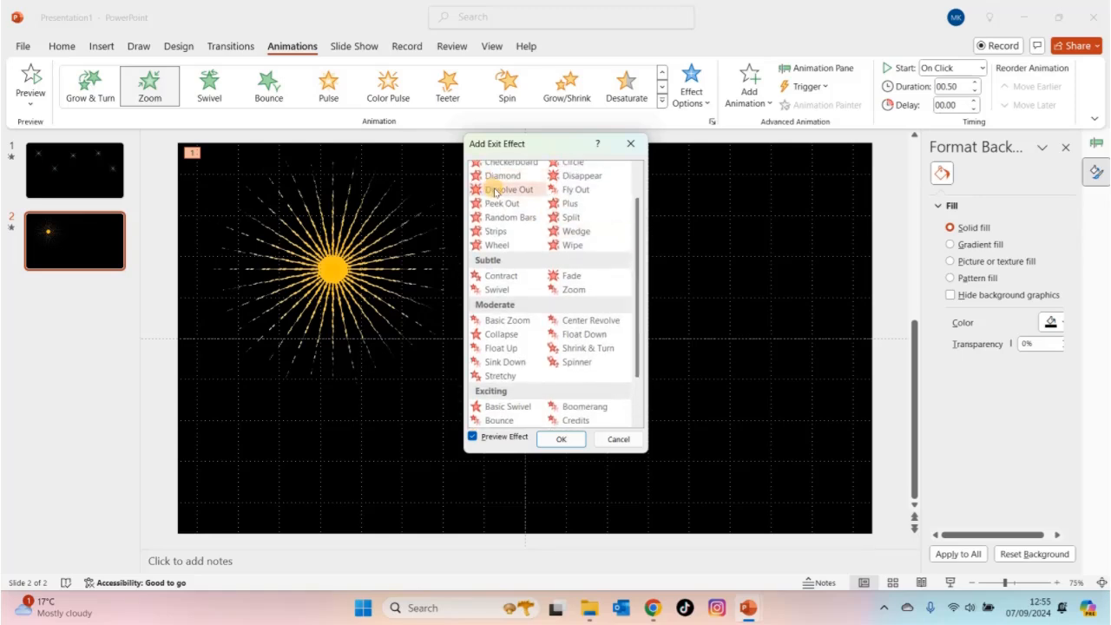
{"action": "left_click", "coordinate": [495, 191]}
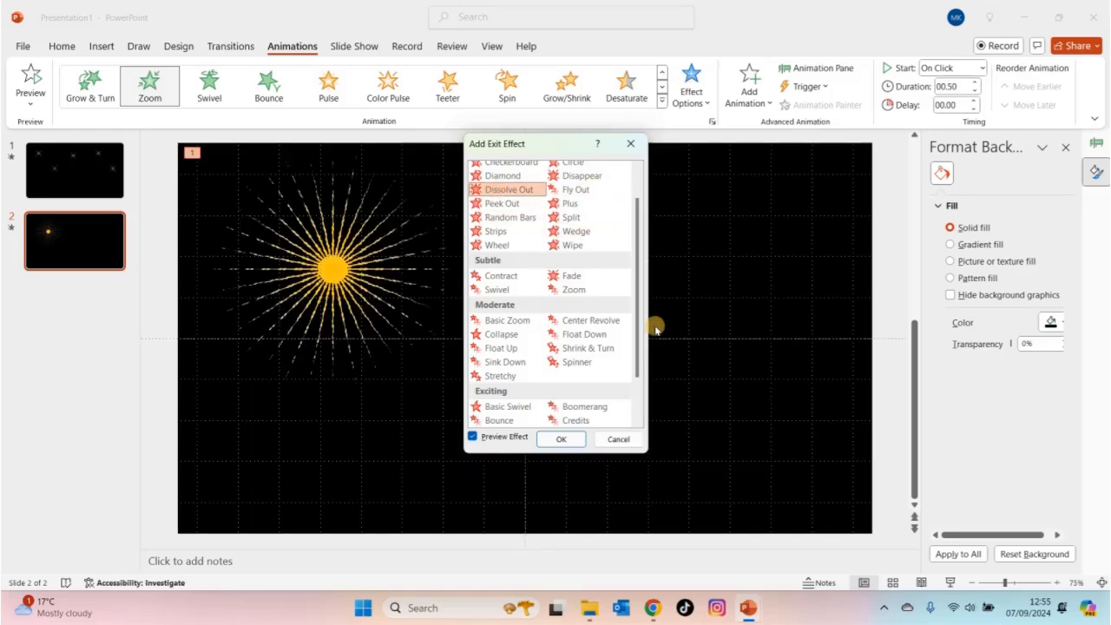
{"action": "left_click", "coordinate": [569, 439]}
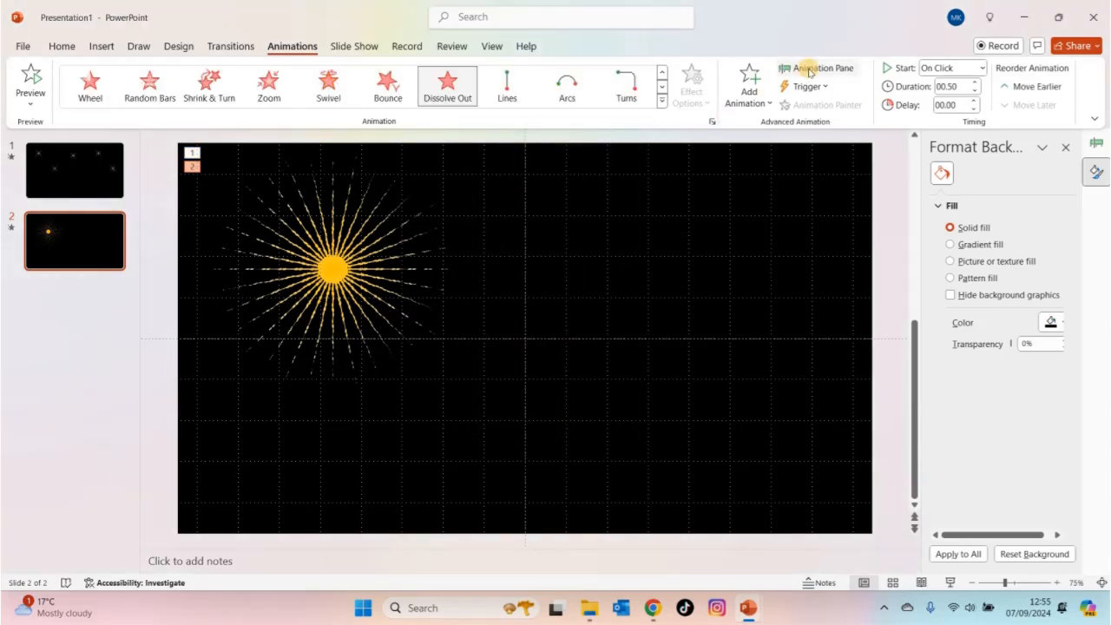
- Set the Dissolve Out effect's duration to 1.60 seconds and make it start with the previous animation
{"action": "left_click", "coordinate": [816, 68]}
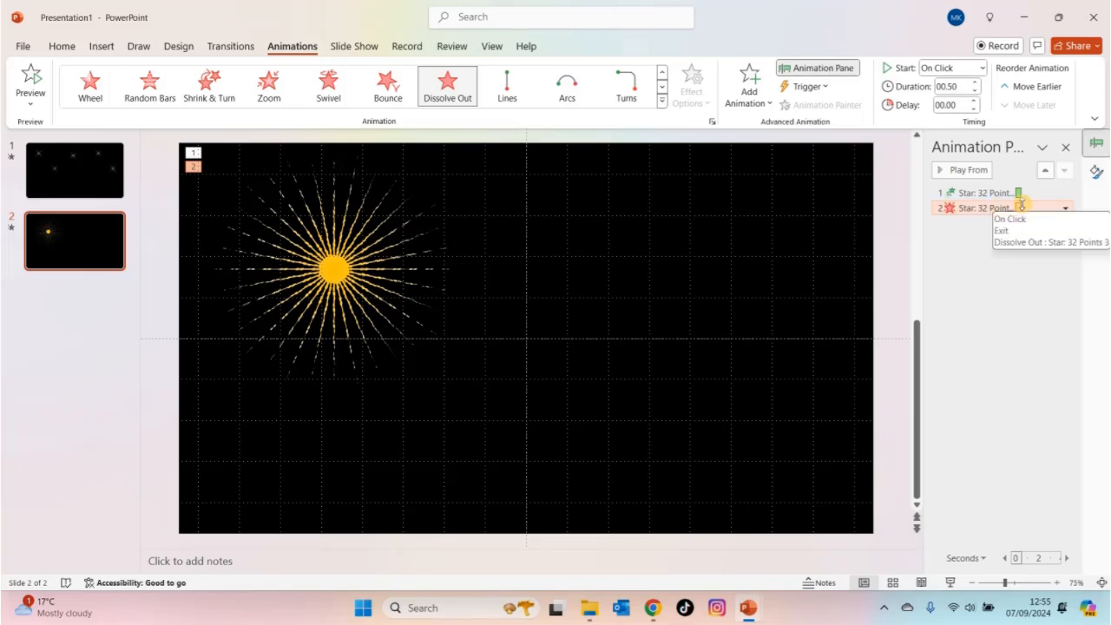
{"action": "left_click_drag", "start_coordinate": [1020, 208], "coordinate": [1031, 216]}
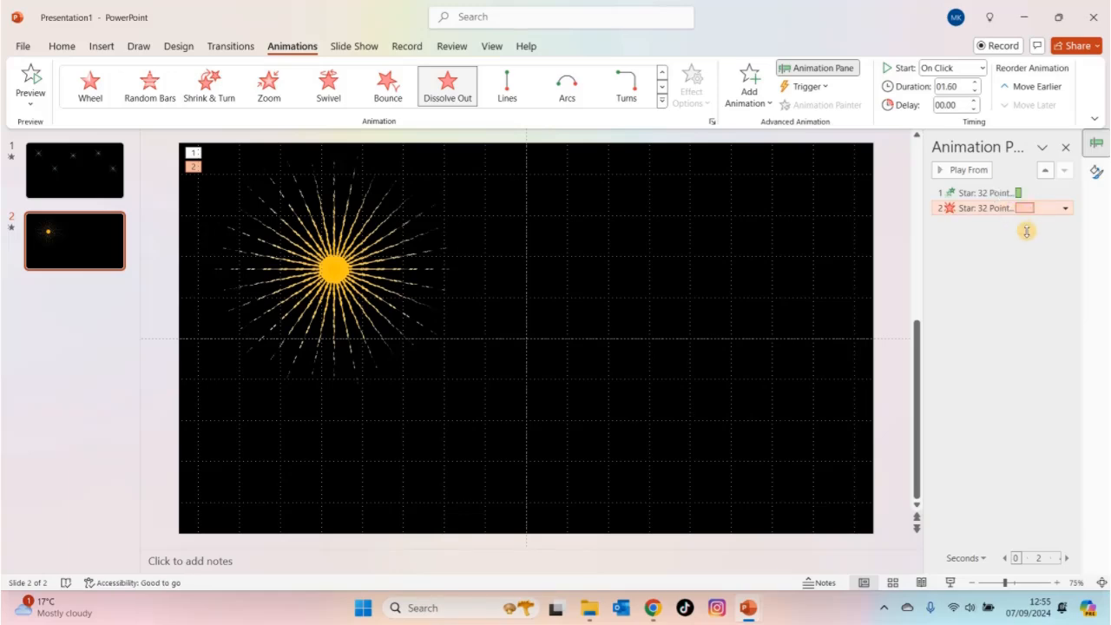
{"action": "right_click", "coordinate": [994, 208]}
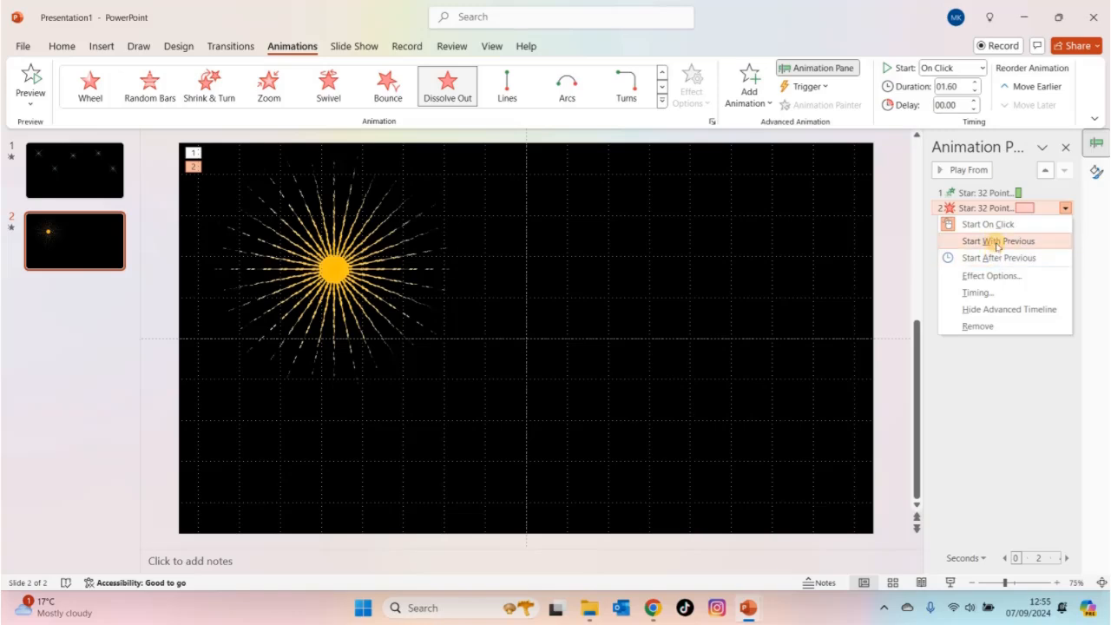
{"action": "left_click", "coordinate": [997, 243]}
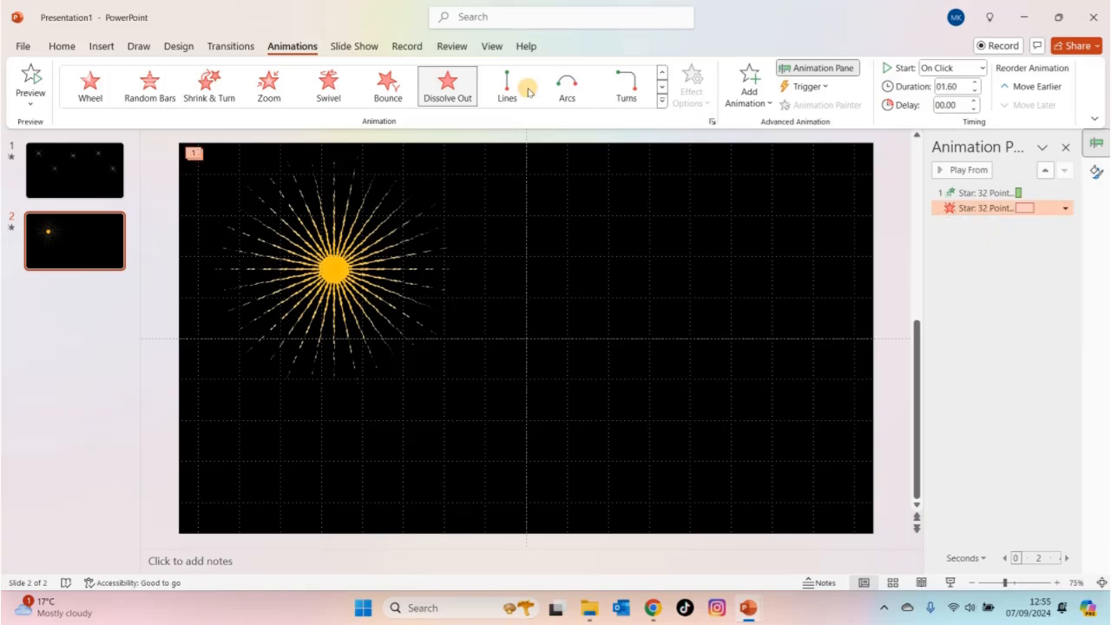
- Play the slide show from the current slide to view the star's zoom and dissolve, and return to editing
{"action": "left_click", "coordinate": [354, 48]}
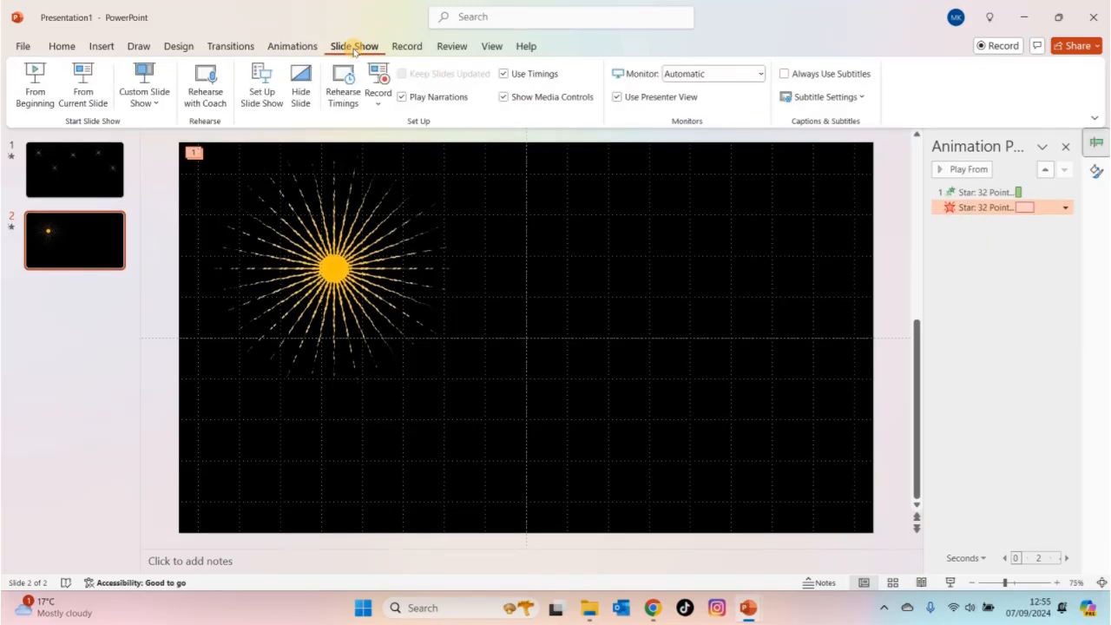
{"action": "left_click", "coordinate": [92, 98]}
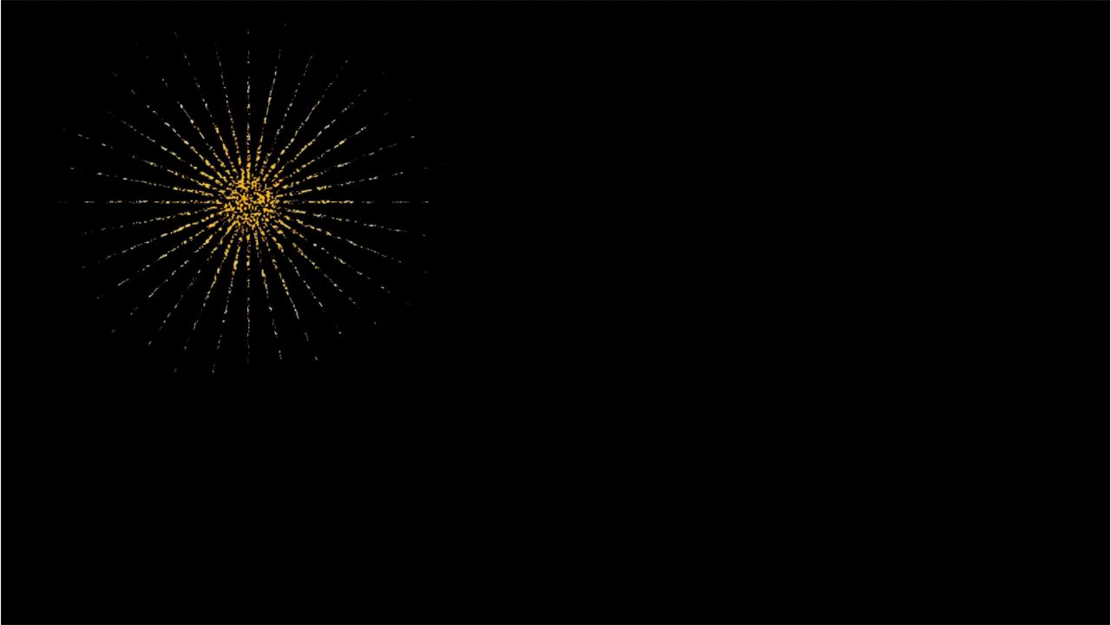
{"action": "key", "text": "Right"}
{"action": "key", "text": "Escape"}
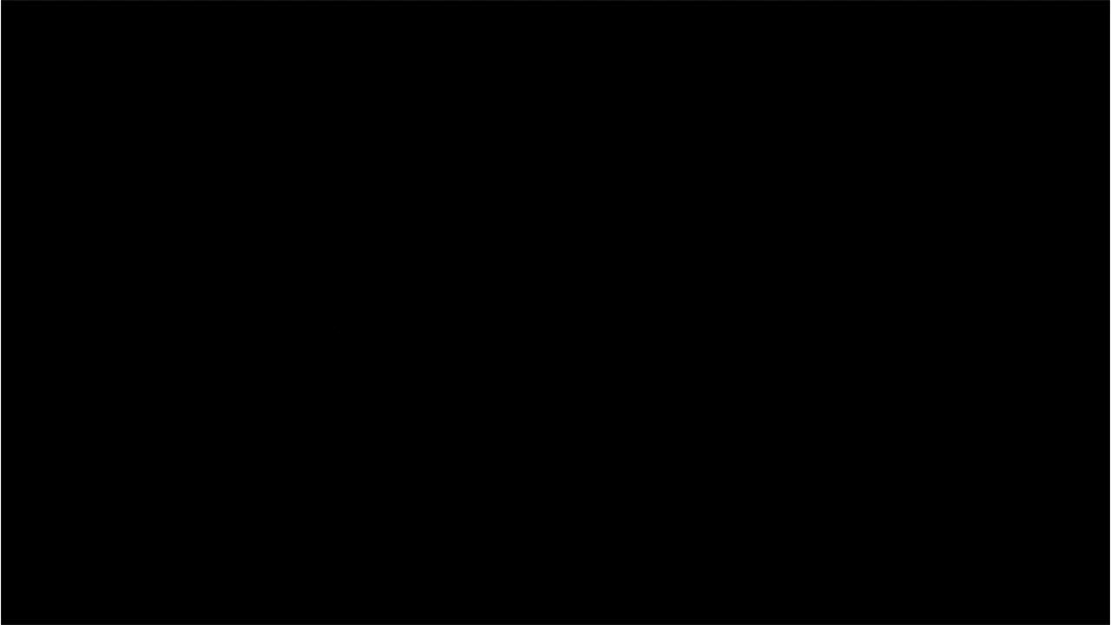
{"action": "key", "text": "Escape"}
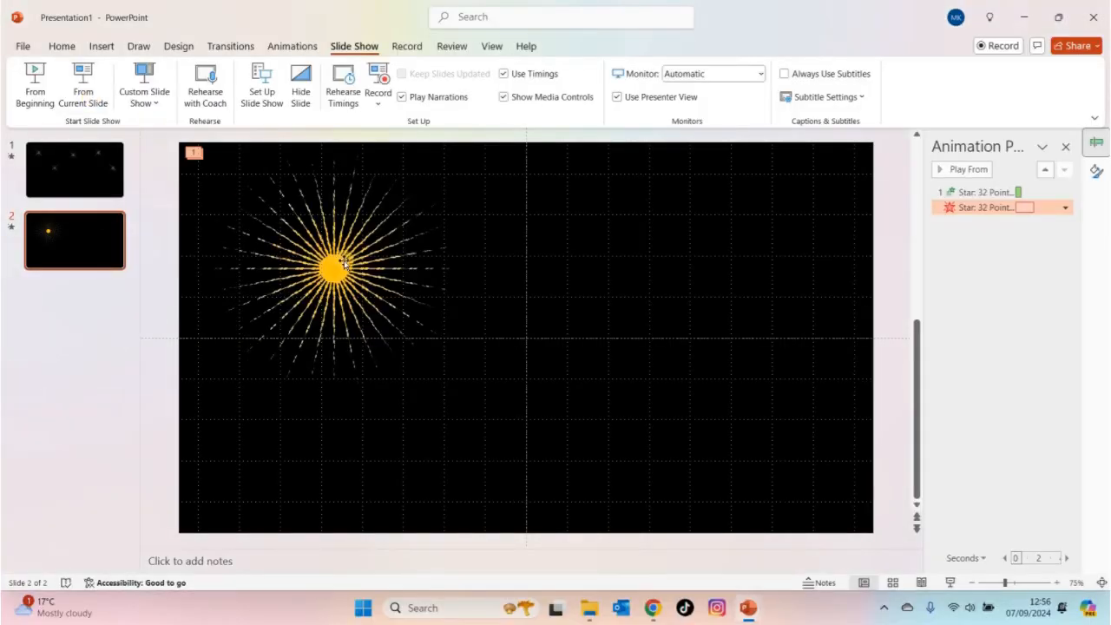
- Shrink the star to roughly three quarters of its size with a smaller core, and preview the burst in the slide show
{"action": "left_click", "coordinate": [343, 263]}
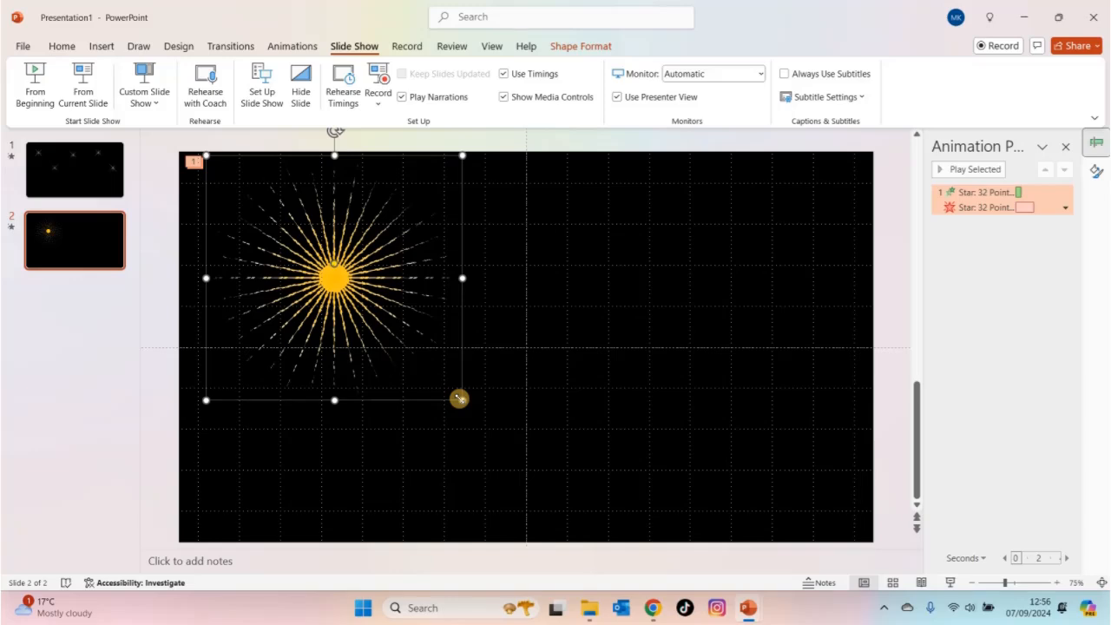
{"action": "left_click_drag", "start_coordinate": [459, 398], "coordinate": [406, 347]}
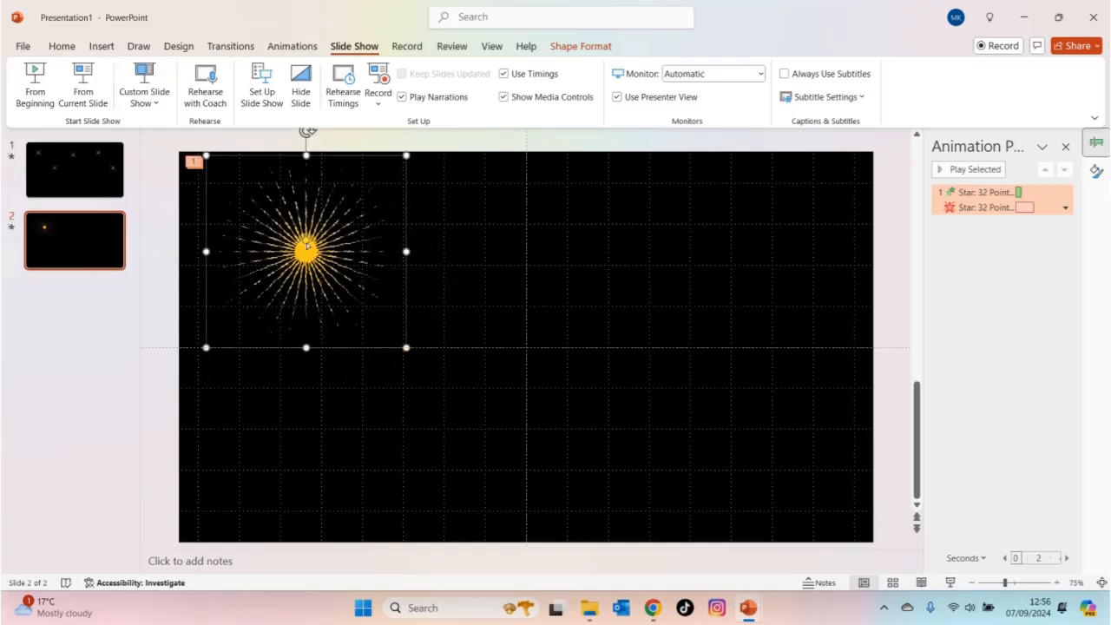
{"action": "left_click_drag", "start_coordinate": [307, 252], "coordinate": [306, 251]}
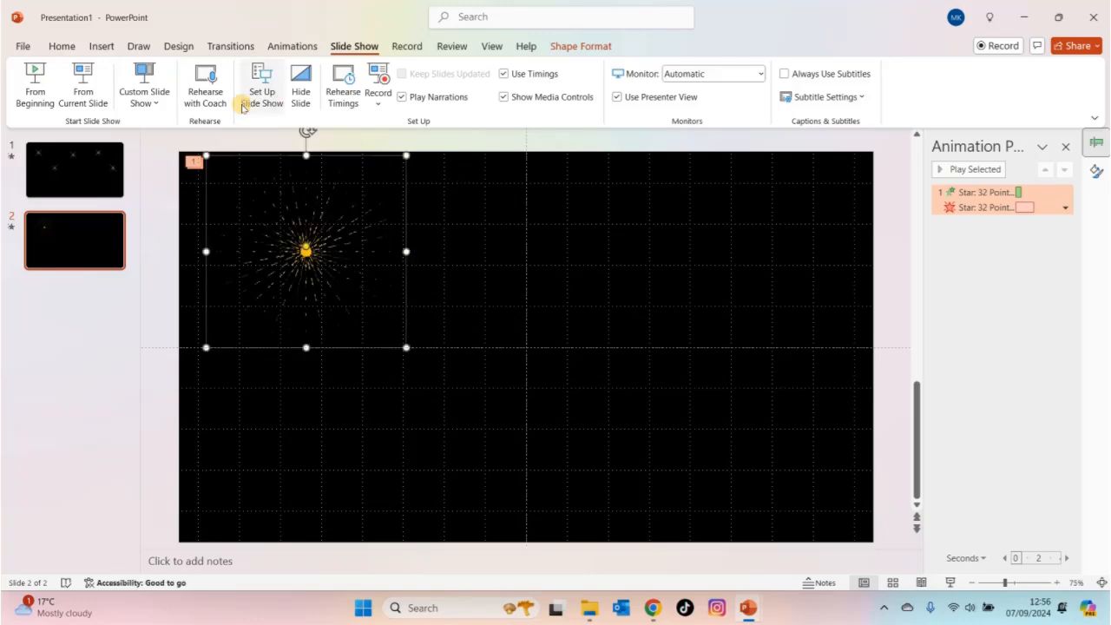
{"action": "left_click", "coordinate": [96, 100]}
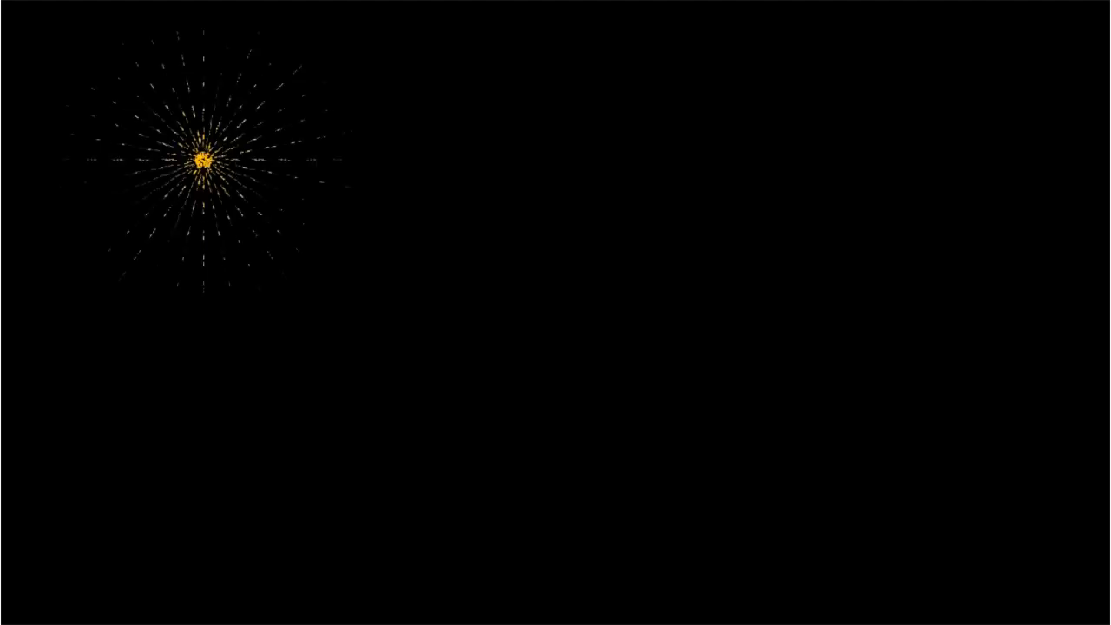
{"action": "key", "text": "Escape"}
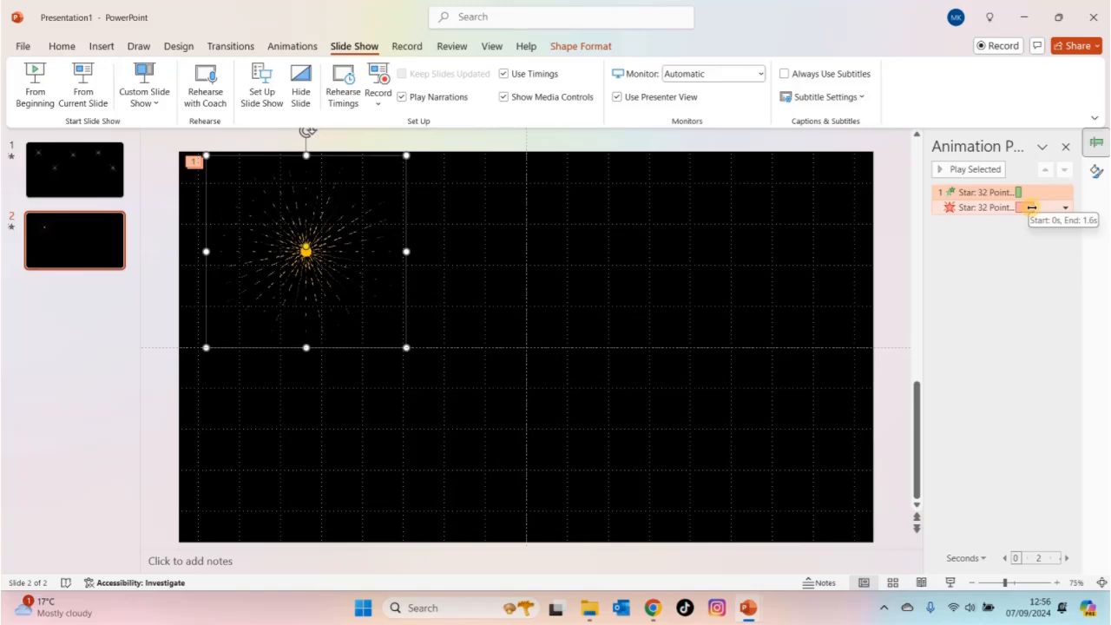
- Lengthen the star's Zoom entrance effect on the animation timeline and preview the burst in the slide show
{"action": "left_click_drag", "start_coordinate": [1032, 207], "coordinate": [1020, 205]}
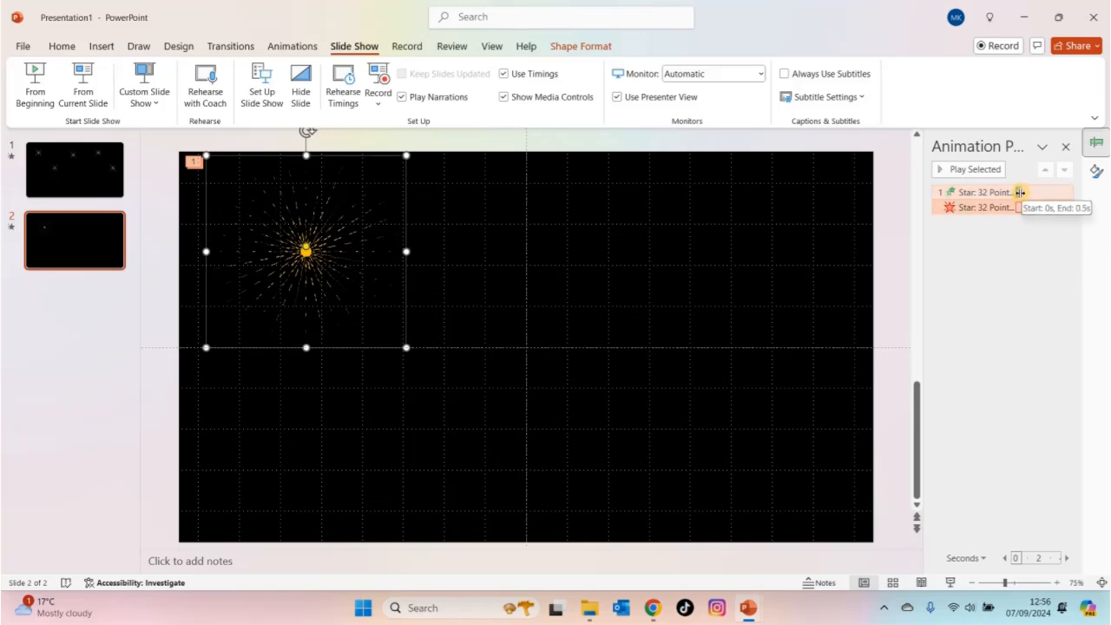
{"action": "left_click_drag", "start_coordinate": [1019, 193], "coordinate": [1025, 203]}
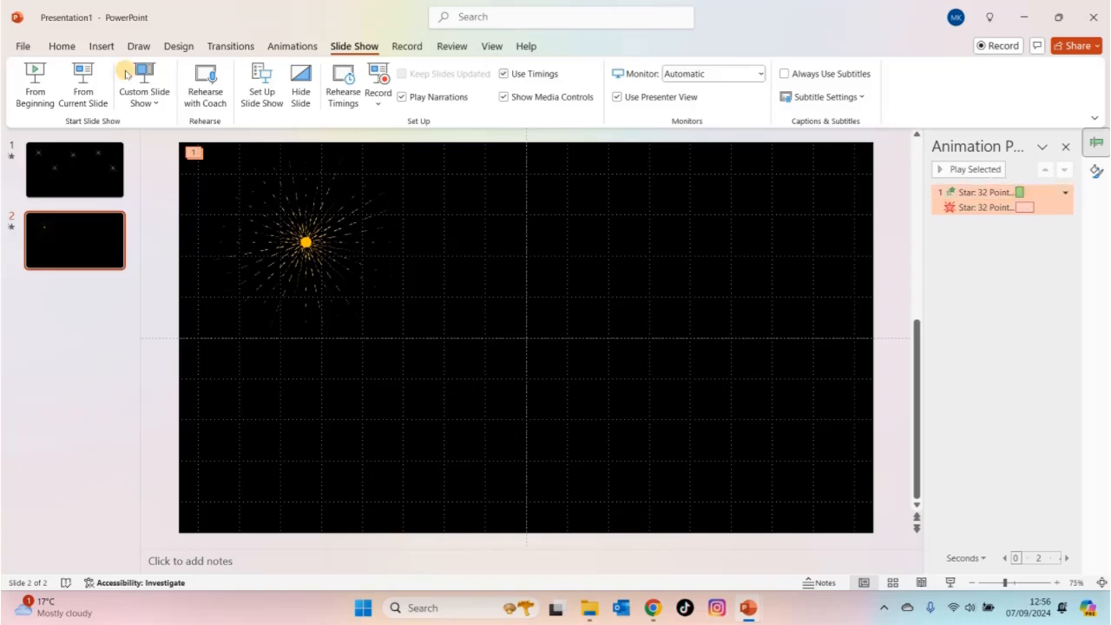
{"action": "left_click", "coordinate": [82, 84]}
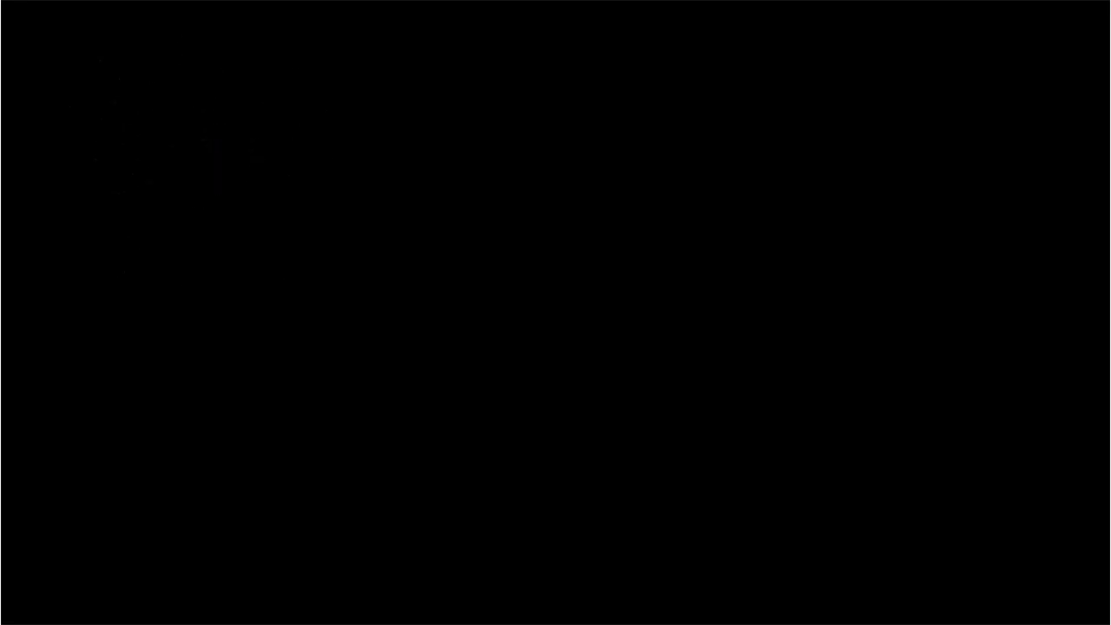
{"action": "key", "text": "Escape"}
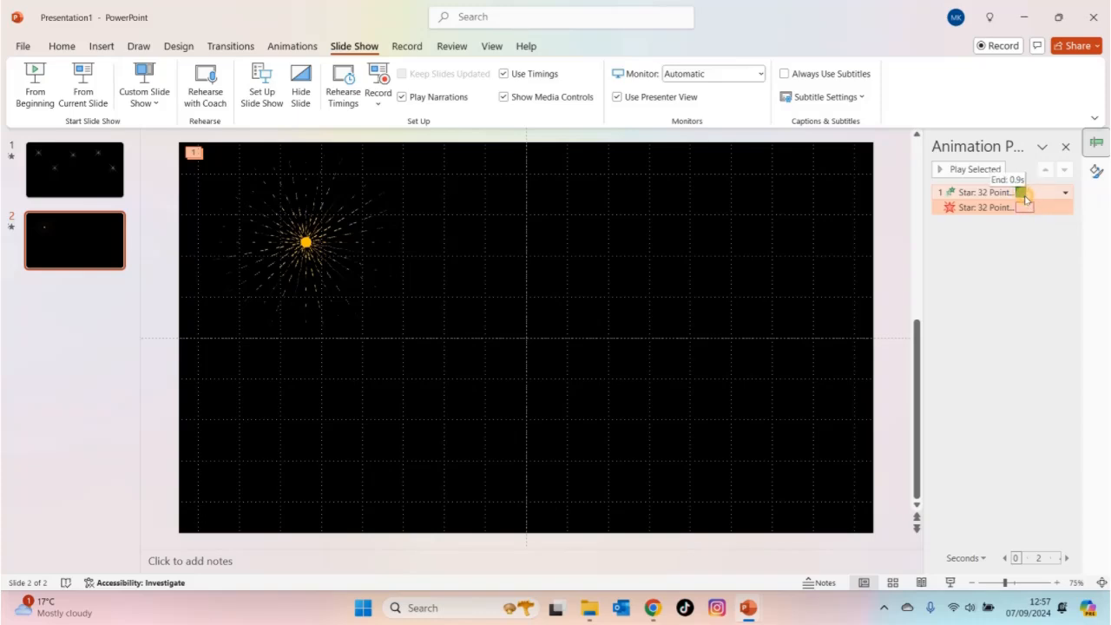
- Replay the second slide's show to check the burst's timing, and reselect that slide for editing
{"action": "left_click", "coordinate": [84, 88]}
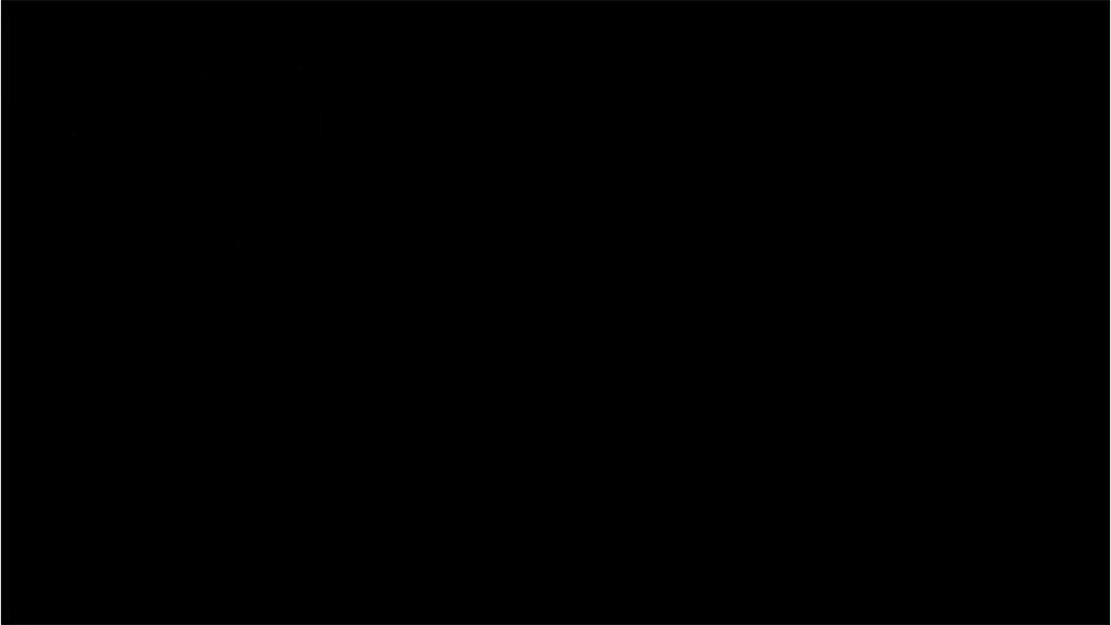
{"action": "key", "text": "space"}
{"action": "key", "text": "Escape"}
{"action": "key", "text": "Escape"}
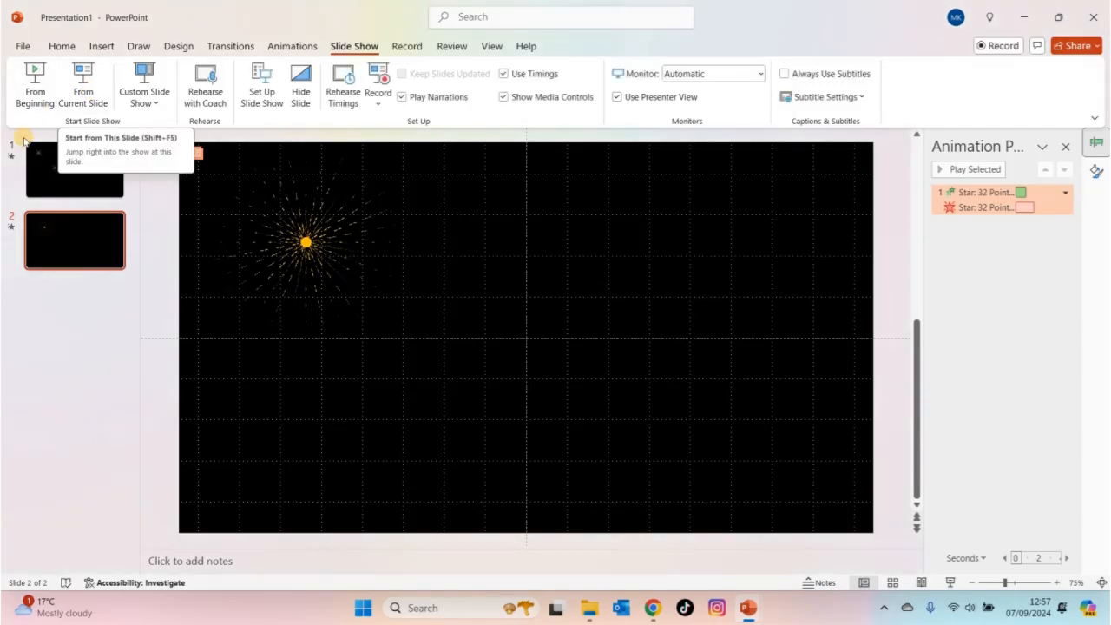
{"action": "left_click", "coordinate": [42, 178]}
{"action": "left_click", "coordinate": [78, 246]}
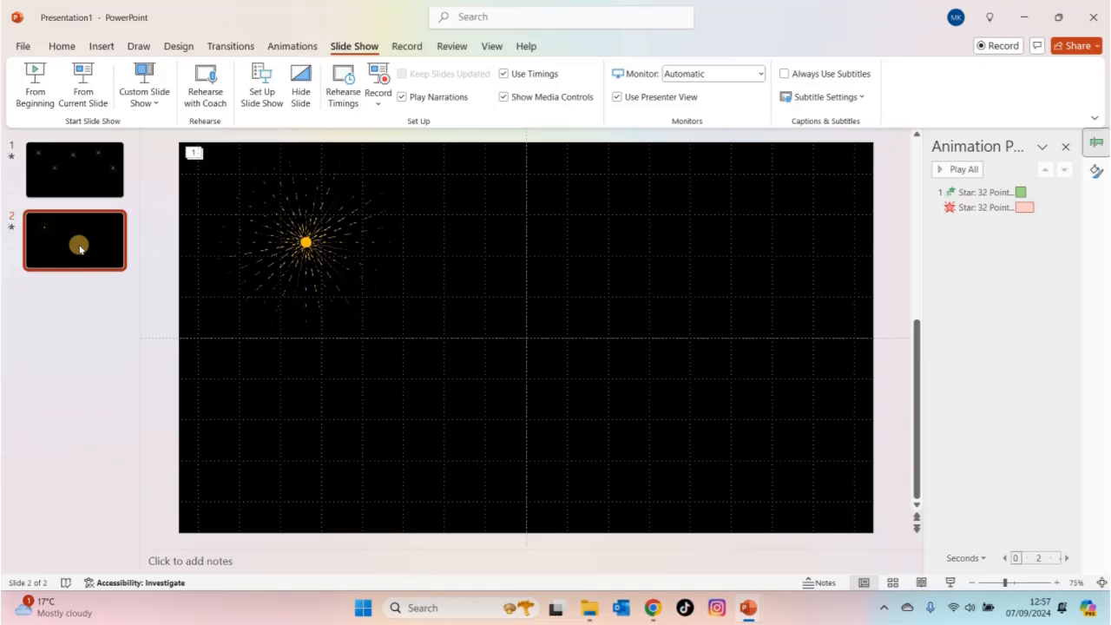